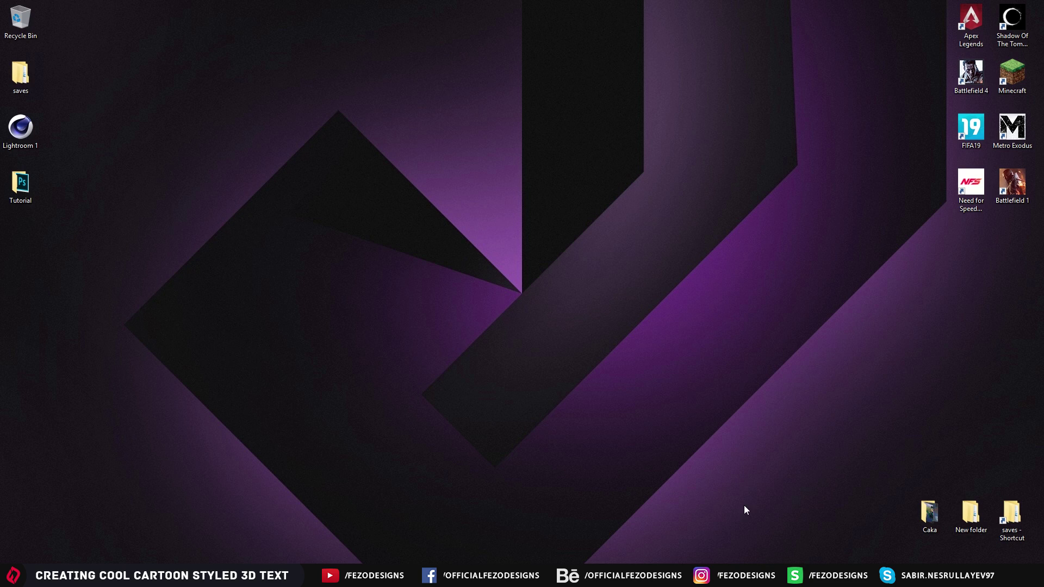
- Switch to Photoshop and view the finished 3D text design in 3D Text.psd
{"action": "mouse_move", "coordinate": [146, 575]}
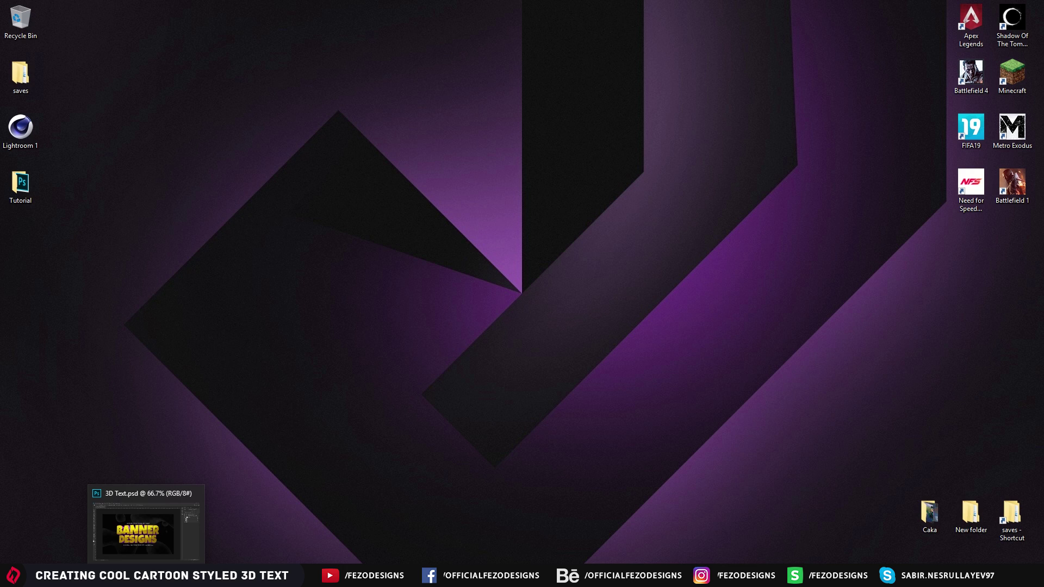
{"action": "left_click", "coordinate": [147, 525]}
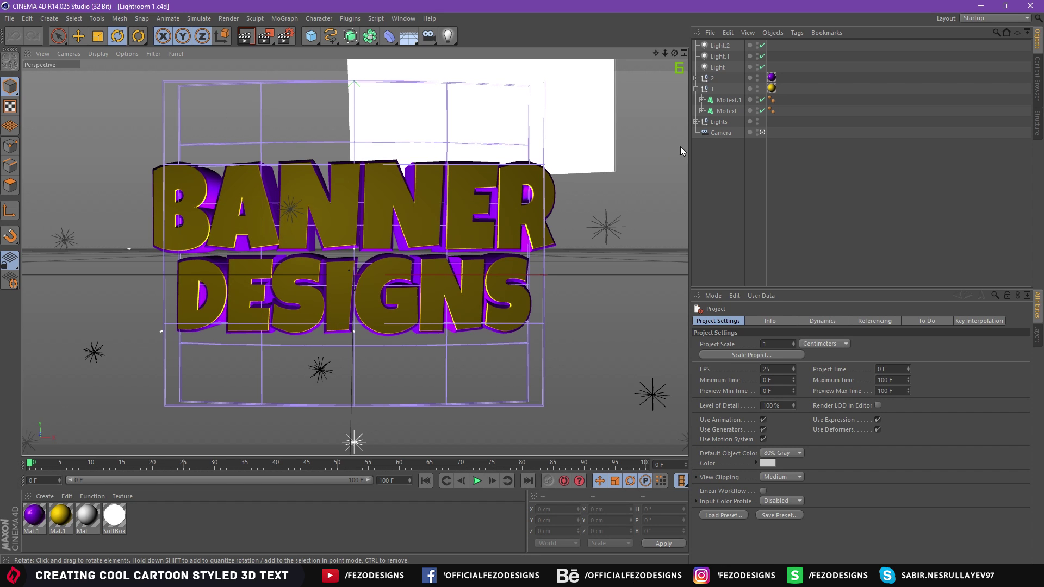
- Delete the existing null groups 1 and 2 holding the old text from the Cinema 4D scene
{"action": "left_click", "coordinate": [696, 89]}
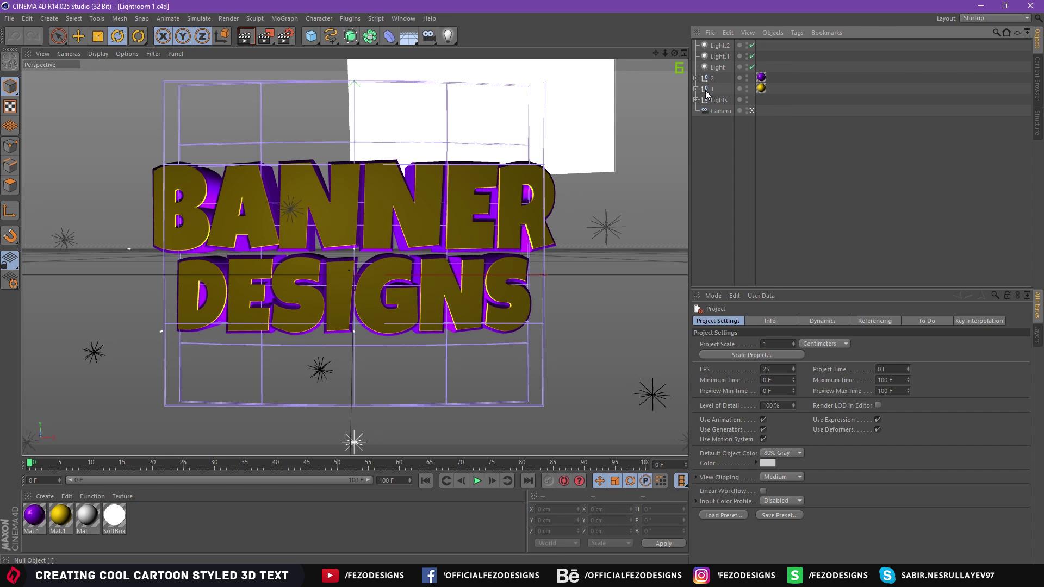
{"action": "left_click", "coordinate": [707, 89]}
{"action": "left_click", "coordinate": [719, 46]}
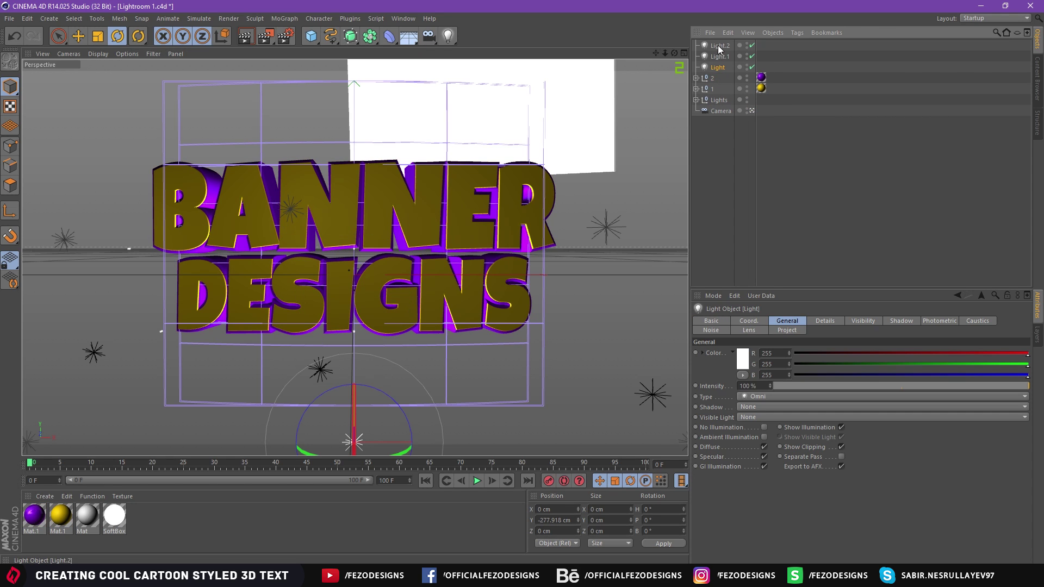
{"action": "left_click", "coordinate": [714, 159]}
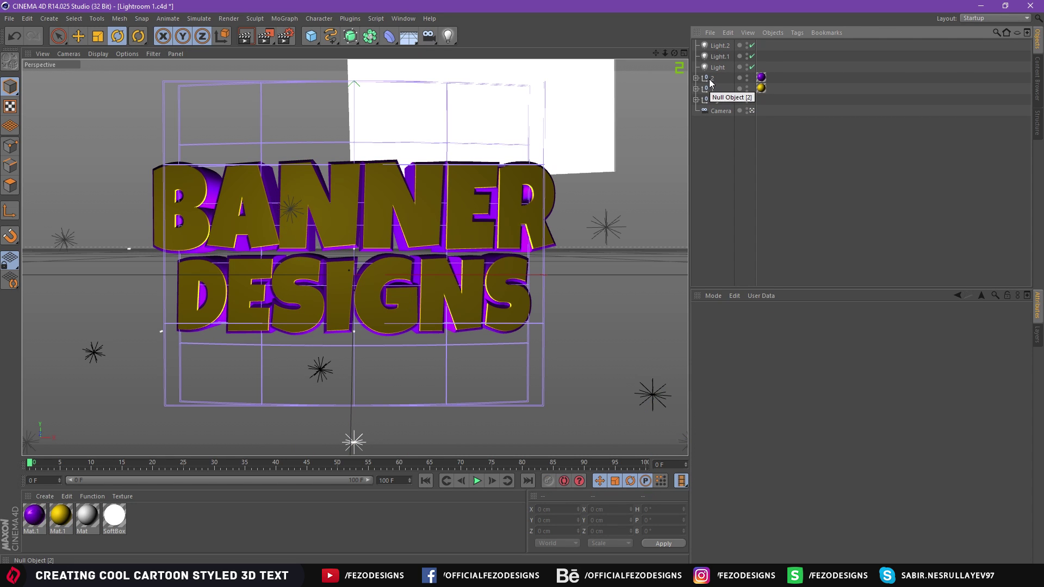
{"action": "left_click", "coordinate": [709, 79]}
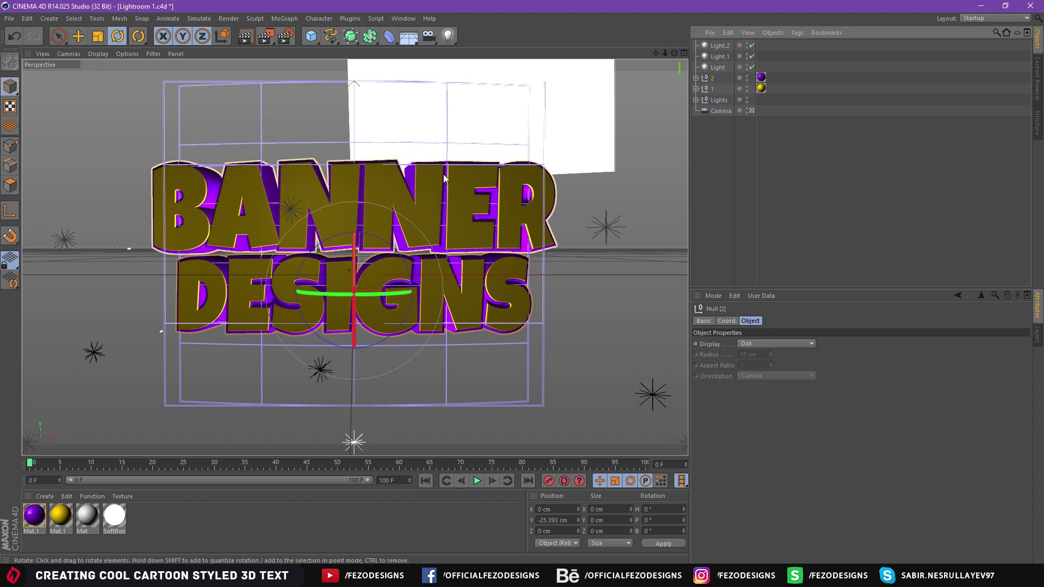
{"action": "left_click", "coordinate": [712, 89], "text": "shift"}
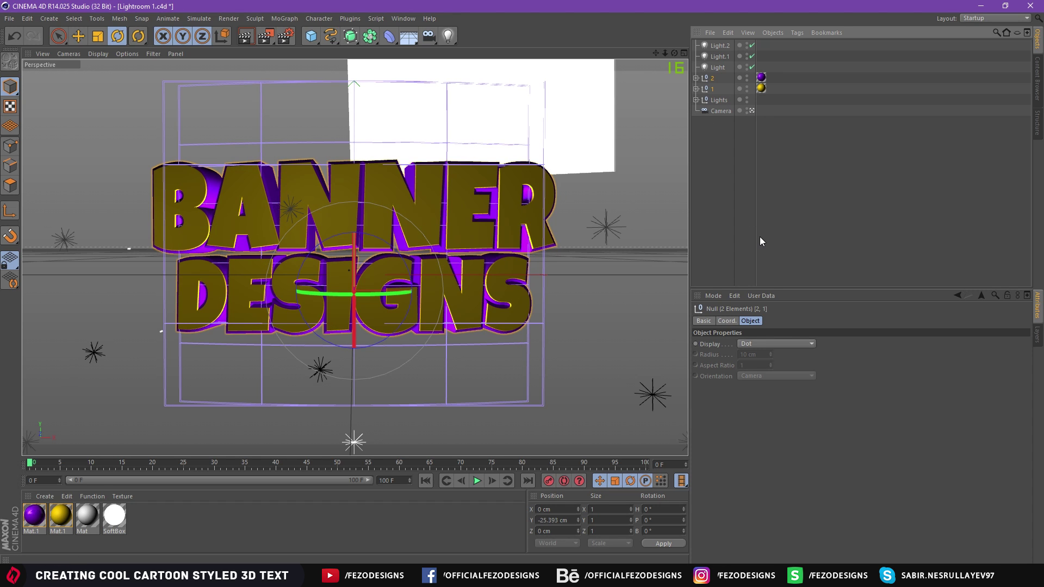
{"action": "key", "text": "Delete"}
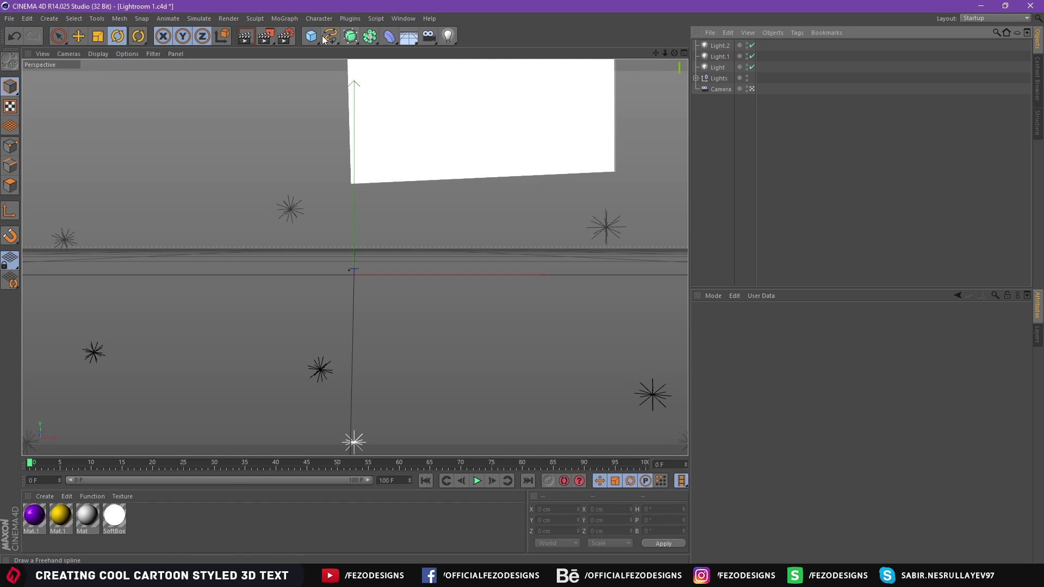
- Add a MoText object to the scene and set its alignment to Middle
{"action": "left_click", "coordinate": [291, 17]}
{"action": "left_click", "coordinate": [301, 143]}
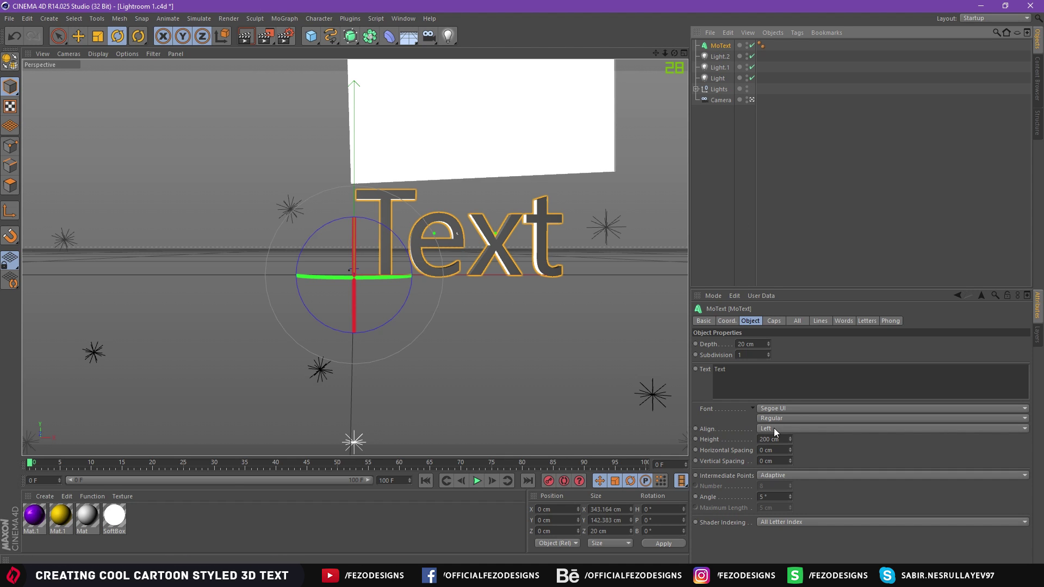
{"action": "left_click", "coordinate": [798, 429]}
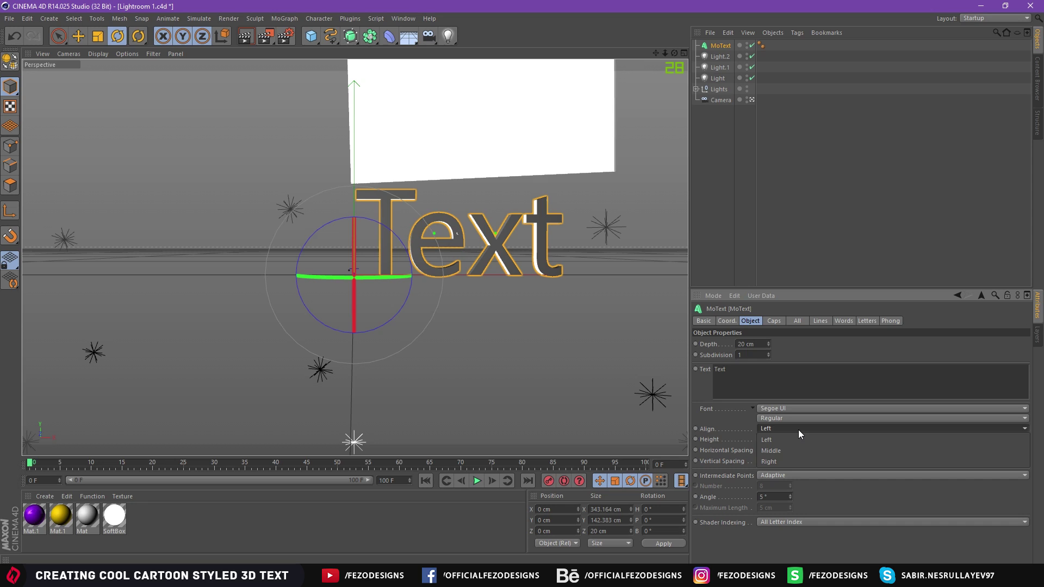
{"action": "left_click", "coordinate": [772, 451]}
- Set the MoText wording to BANNER and its depth to 100 cm
{"action": "left_click", "coordinate": [761, 388]}
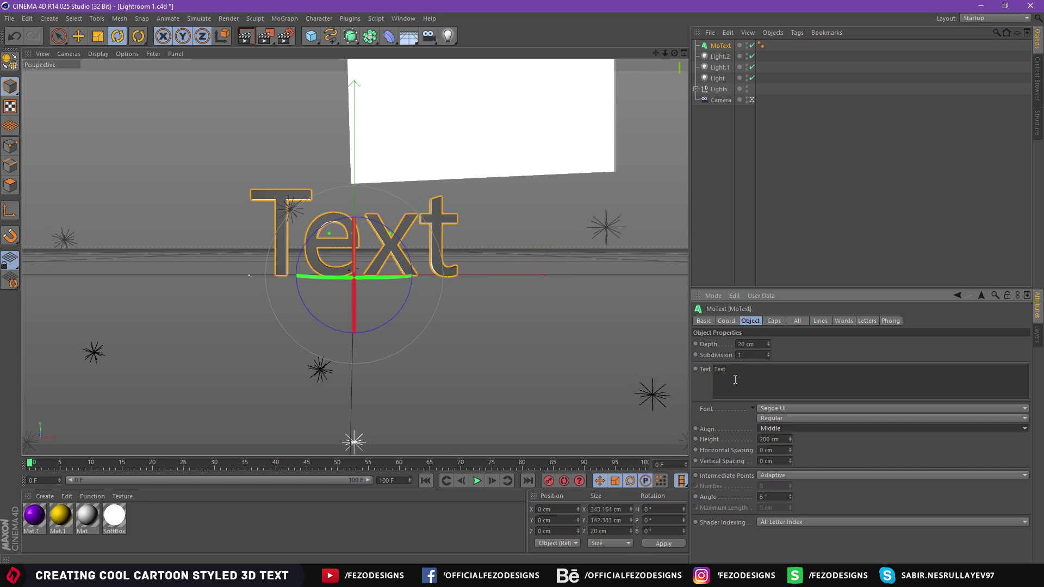
{"action": "key", "text": "ctrl+a"}
{"action": "type", "text": "BANNER"}
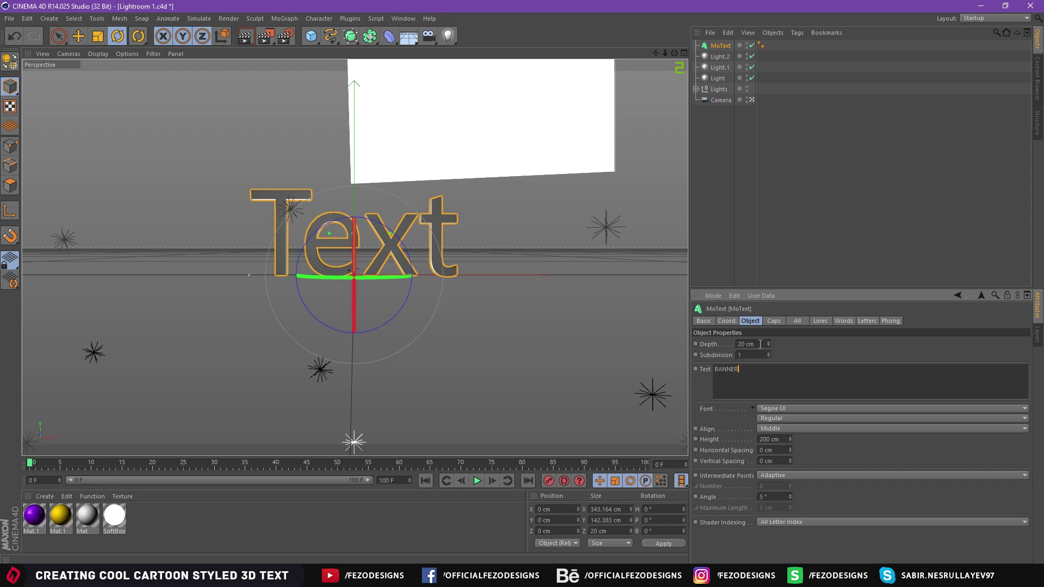
{"action": "left_click", "coordinate": [741, 343]}
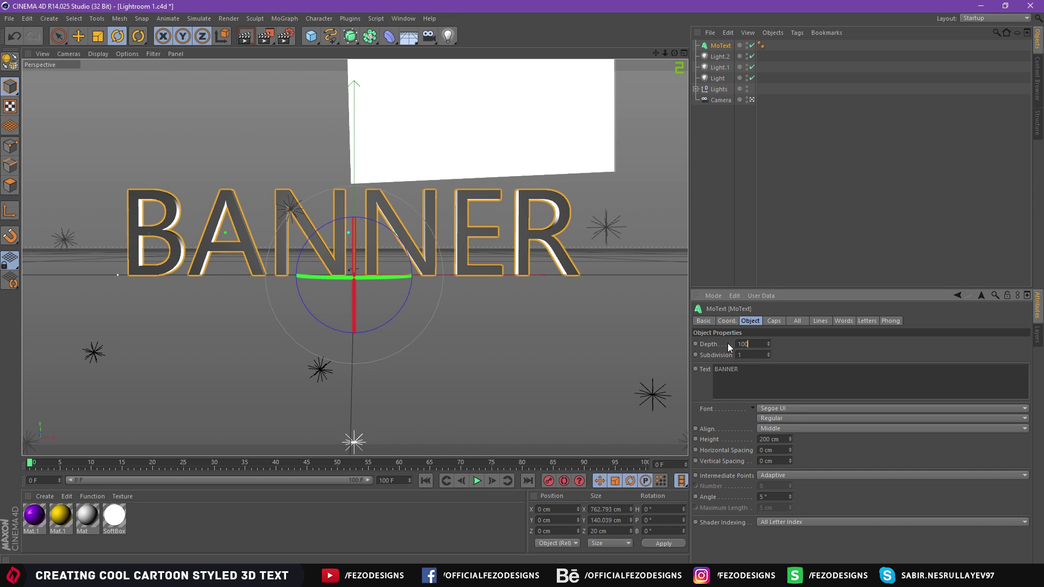
{"action": "type", "text": "100"}
{"action": "key", "text": "Return"}
- Change the BANNER text's font to Luckiest Guy
{"action": "left_click", "coordinate": [769, 410]}
{"action": "scroll", "coordinate": [843, 377], "scroll_direction": "up", "scroll_amount": 10}
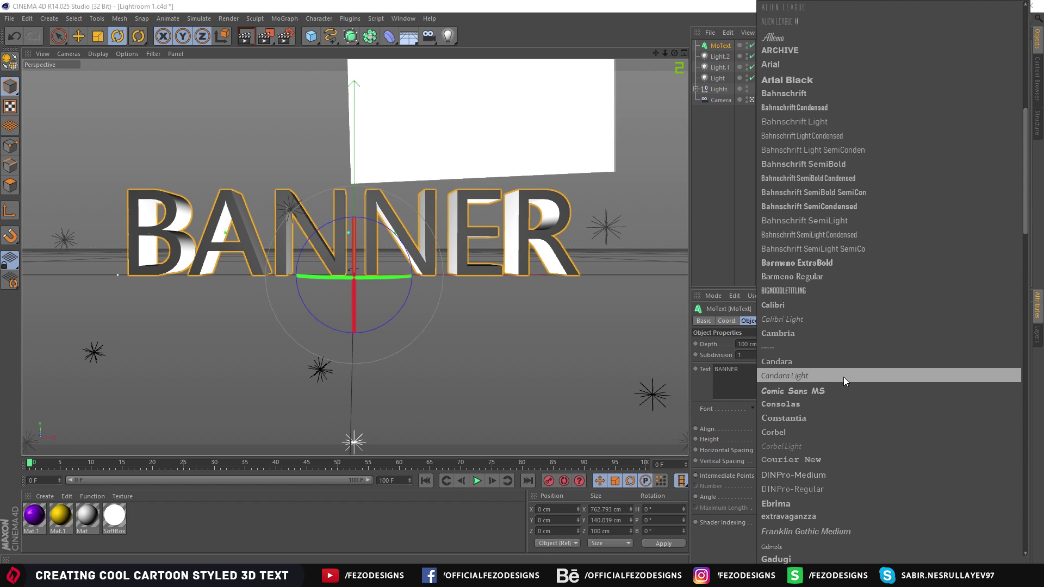
{"action": "scroll", "coordinate": [824, 414], "scroll_direction": "down", "scroll_amount": 10}
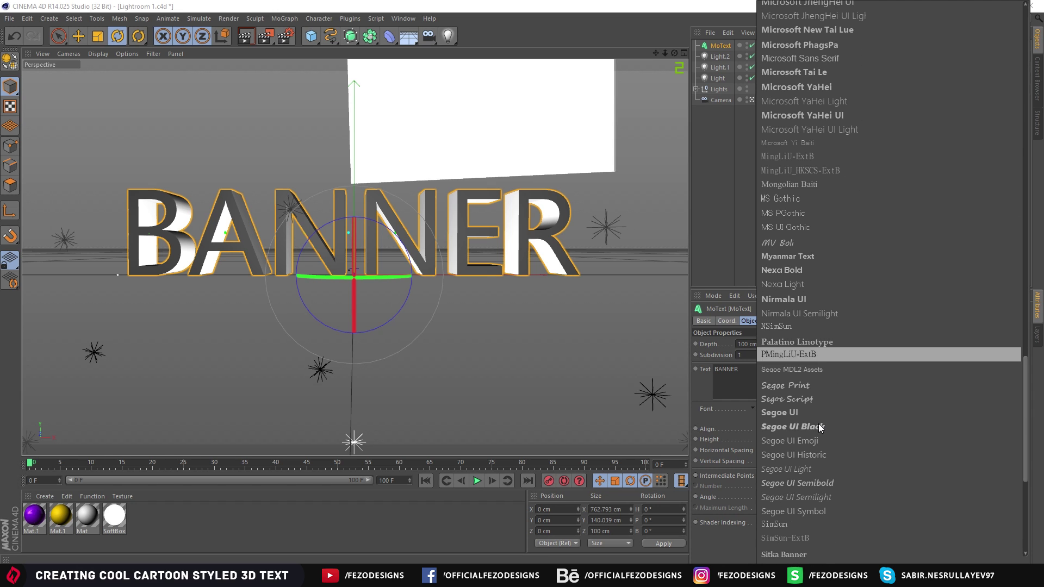
{"action": "scroll", "coordinate": [816, 429], "scroll_direction": "up", "scroll_amount": 12}
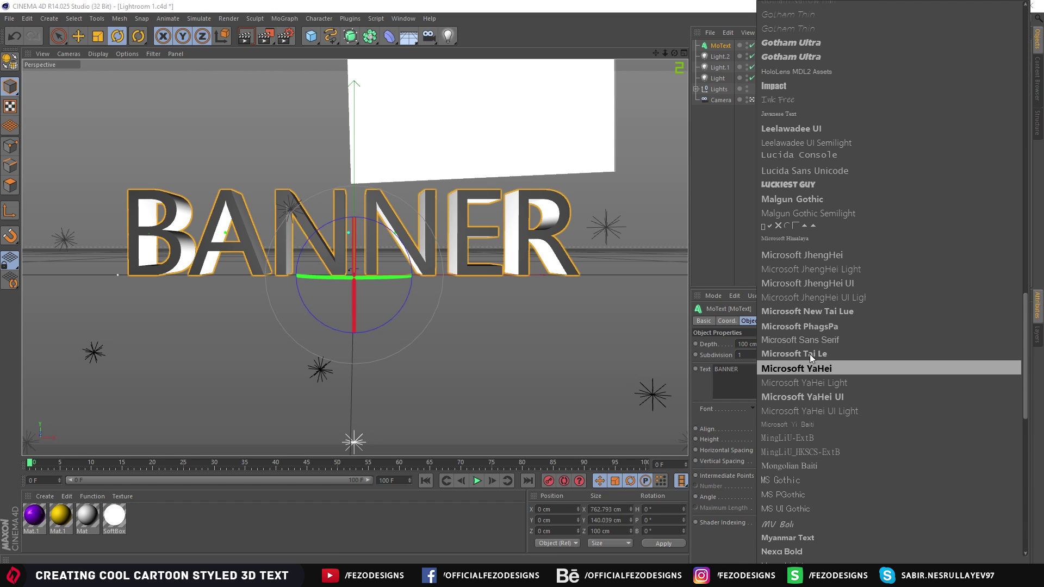
{"action": "scroll", "coordinate": [806, 289], "scroll_direction": "up", "scroll_amount": 9}
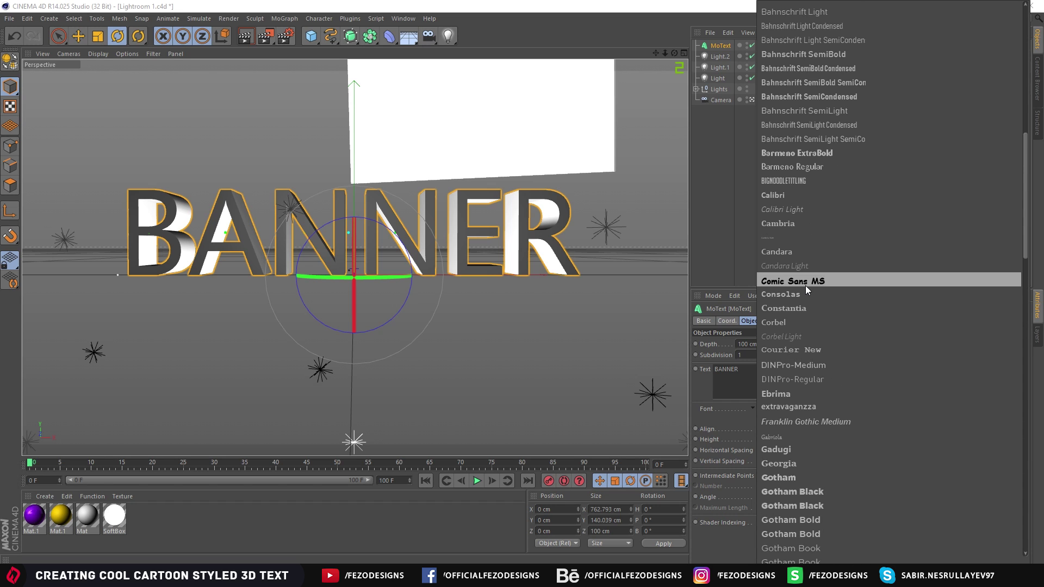
{"action": "scroll", "coordinate": [807, 289], "scroll_direction": "down", "scroll_amount": 6}
{"action": "scroll", "coordinate": [806, 370], "scroll_direction": "down", "scroll_amount": 12}
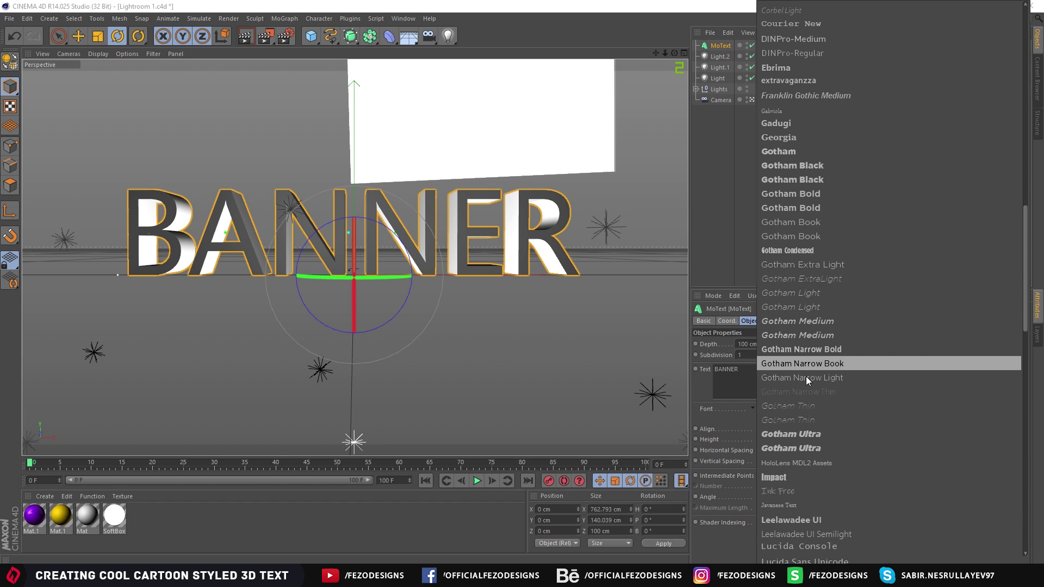
{"action": "scroll", "coordinate": [811, 424], "scroll_direction": "down", "scroll_amount": 9}
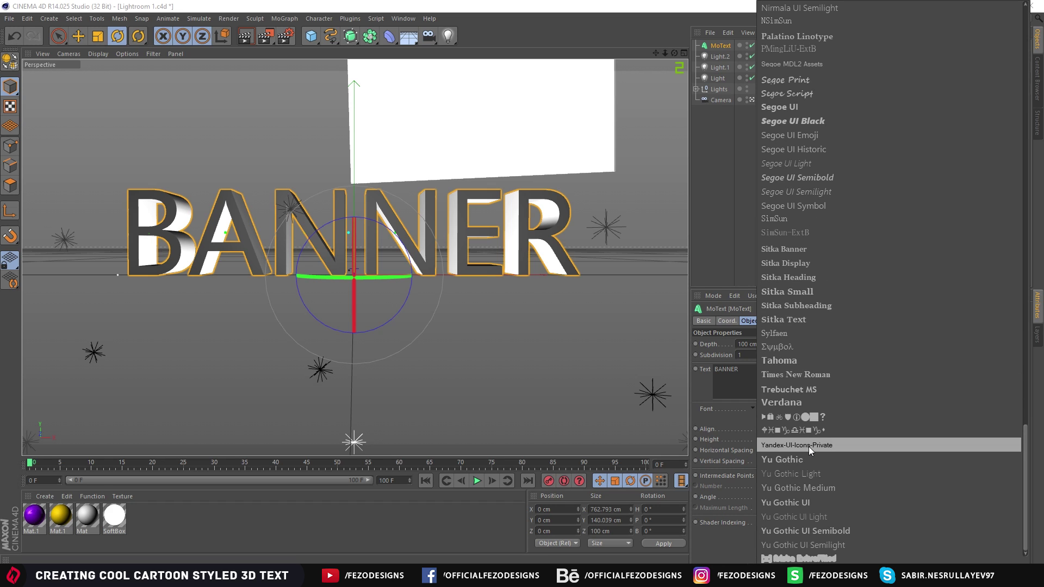
{"action": "scroll", "coordinate": [783, 201], "scroll_direction": "up", "scroll_amount": 4}
{"action": "scroll", "coordinate": [789, 172], "scroll_direction": "up", "scroll_amount": 8}
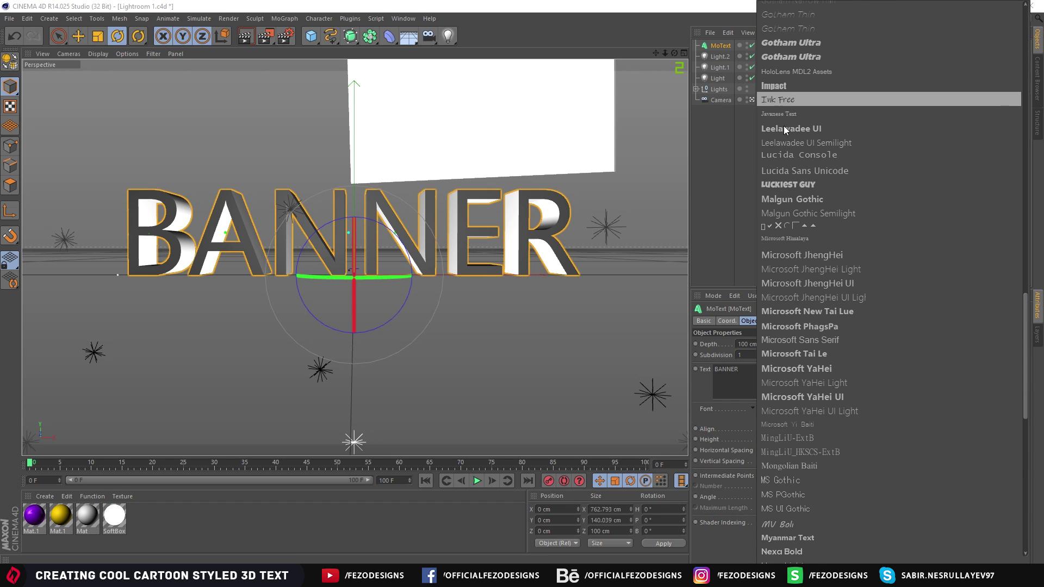
{"action": "left_click", "coordinate": [784, 184]}
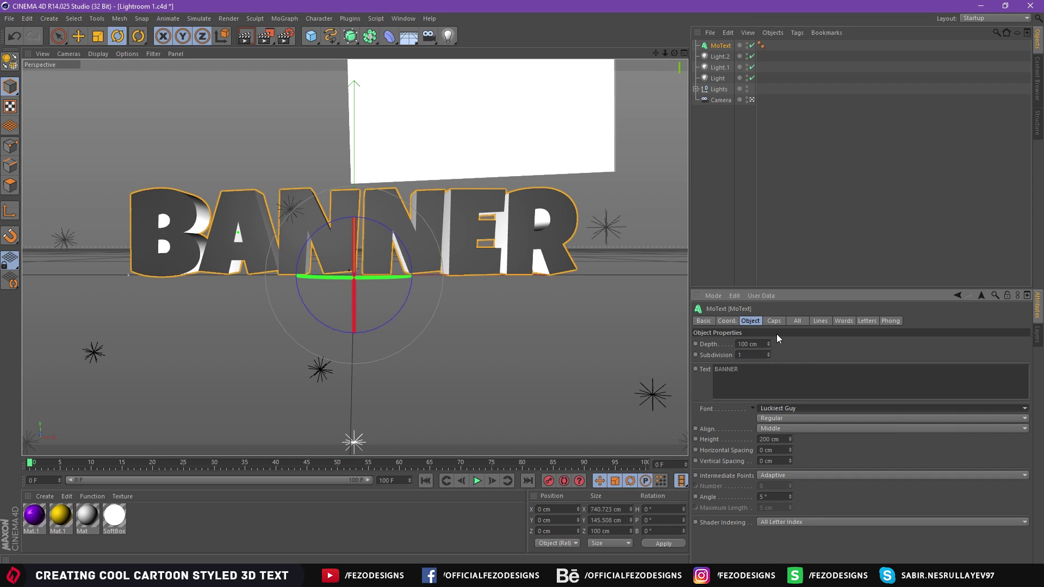
- Set both the start and end caps of the BANNER text to Fillet Cap
{"action": "left_click", "coordinate": [772, 321]}
{"action": "left_click", "coordinate": [767, 343]}
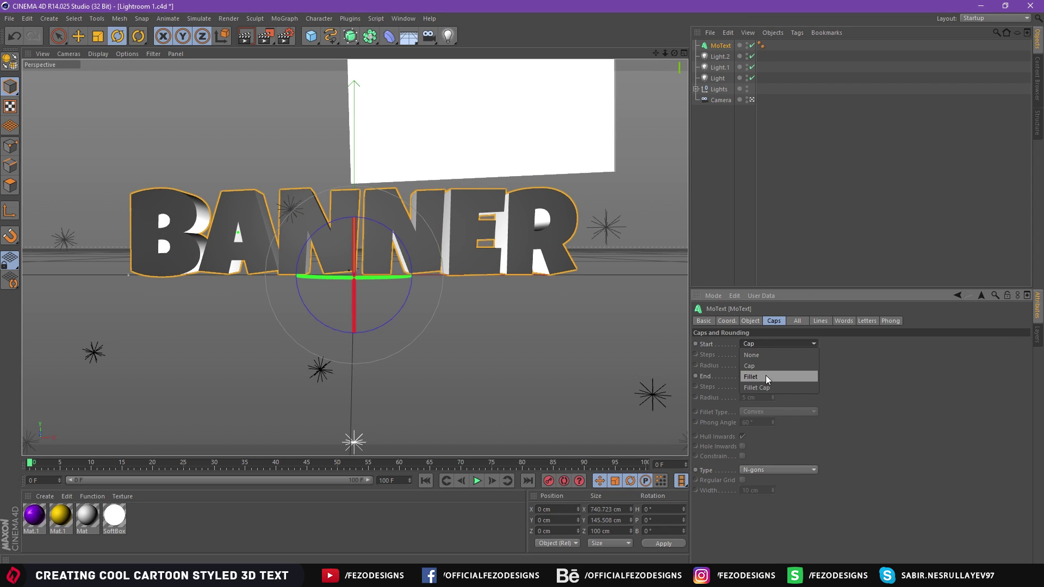
{"action": "left_click", "coordinate": [755, 387]}
{"action": "left_click", "coordinate": [754, 376]}
{"action": "left_click", "coordinate": [756, 419]}
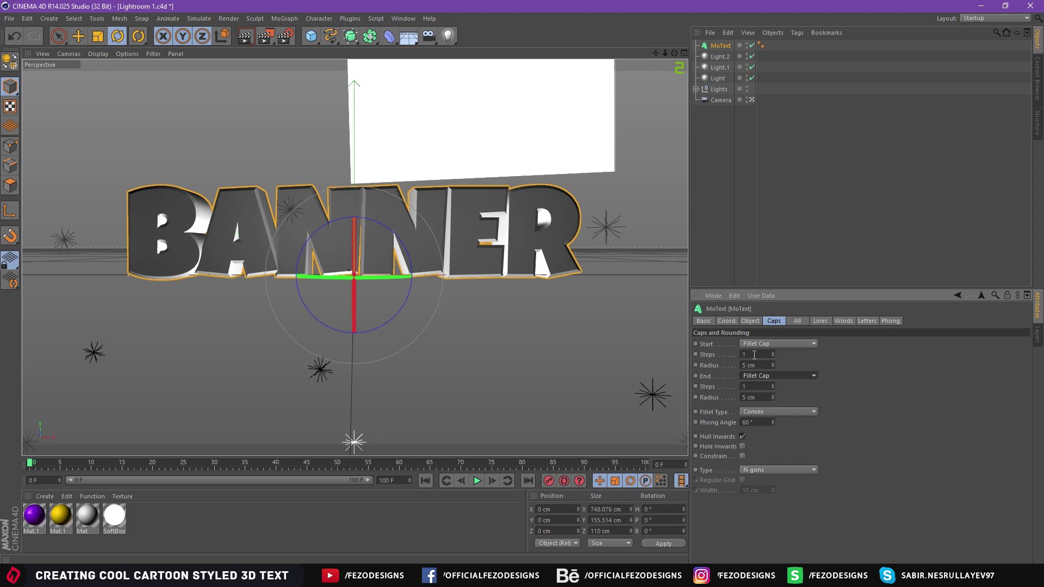
- Give the start and end fillet caps 2 steps and a 1 cm radius each
{"action": "double_click", "coordinate": [753, 355]}
{"action": "type", "text": "2"}
{"action": "key", "text": "Return"}
{"action": "double_click", "coordinate": [767, 364]}
{"action": "type", "text": "1"}
{"action": "key", "text": "Tab"}
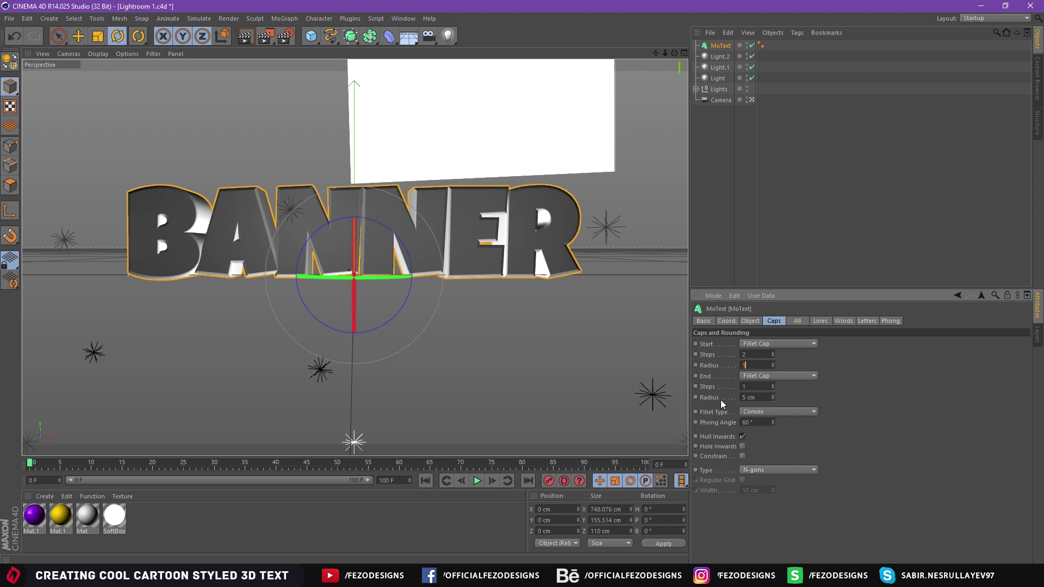
{"action": "type", "text": "2"}
{"action": "key", "text": "Tab"}
{"action": "type", "text": "1"}
{"action": "key", "text": "Return"}
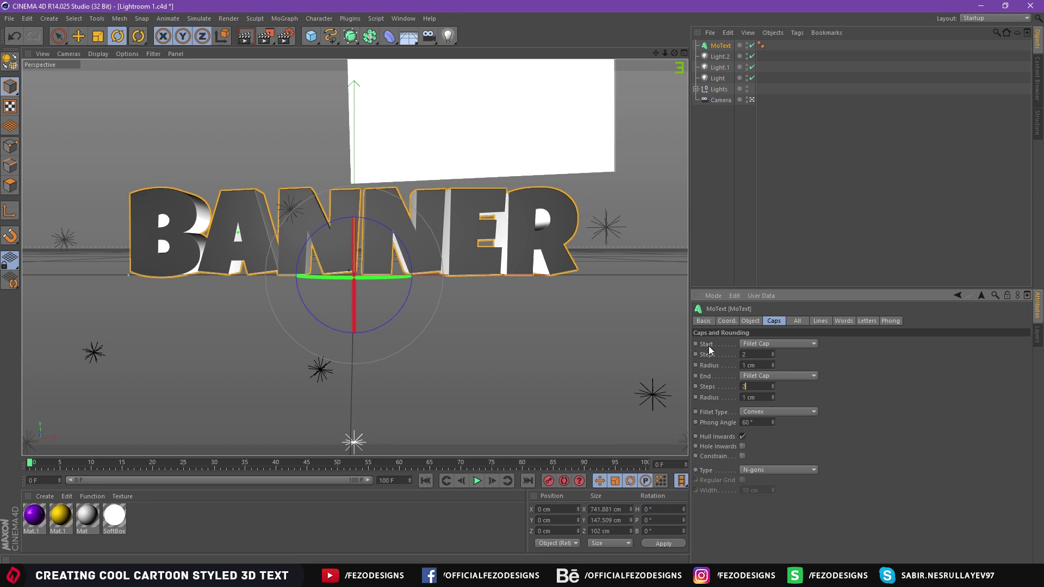
{"action": "left_click", "coordinate": [753, 321]}
{"action": "left_click", "coordinate": [789, 439]}
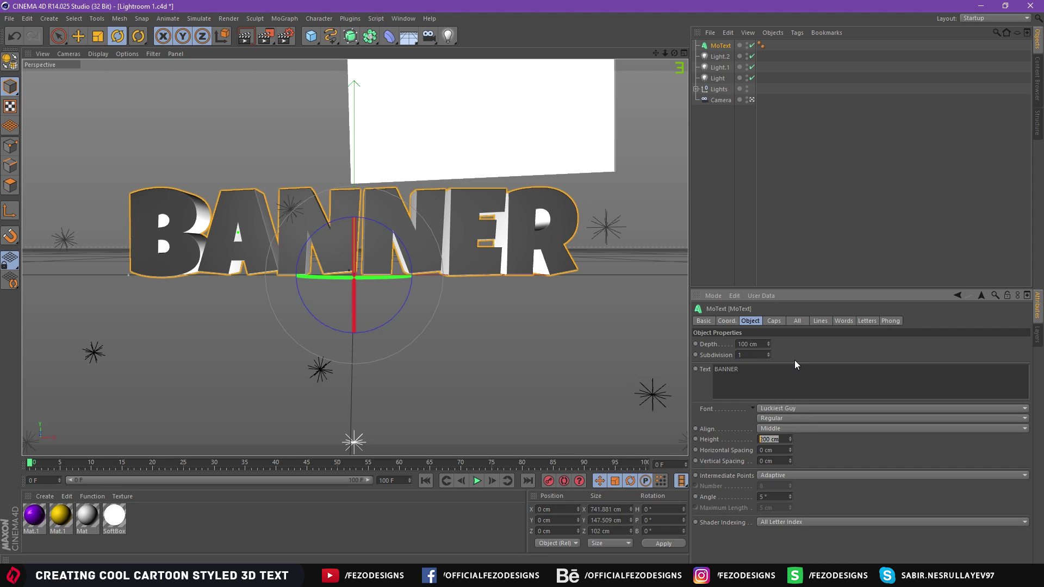
{"action": "left_click", "coordinate": [740, 170]}
- Duplicate the BANNER text object, naming the original Banner and the copy Designs
{"action": "left_click", "coordinate": [719, 47]}
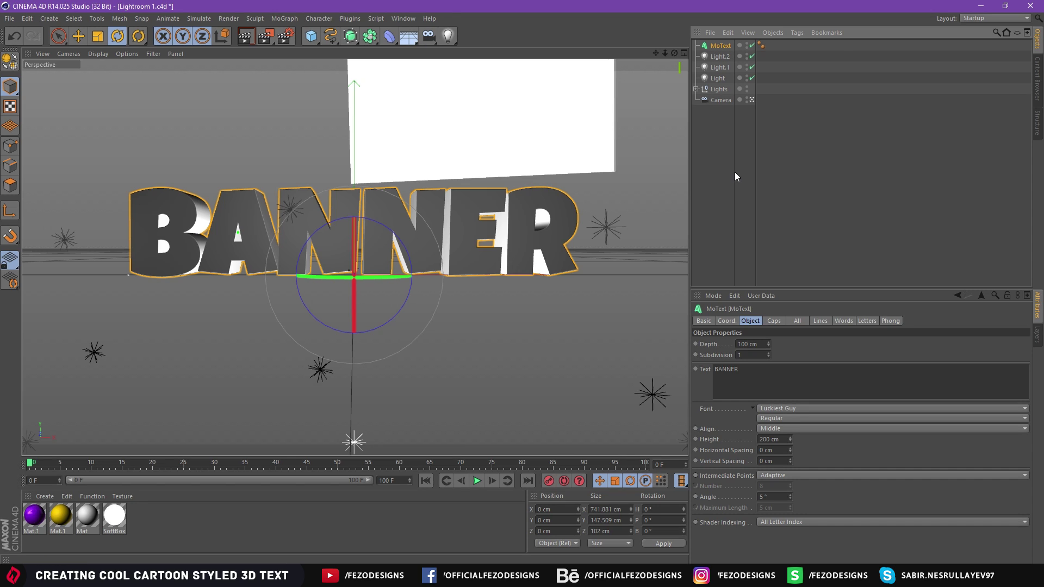
{"action": "key", "text": "ctrl+v"}
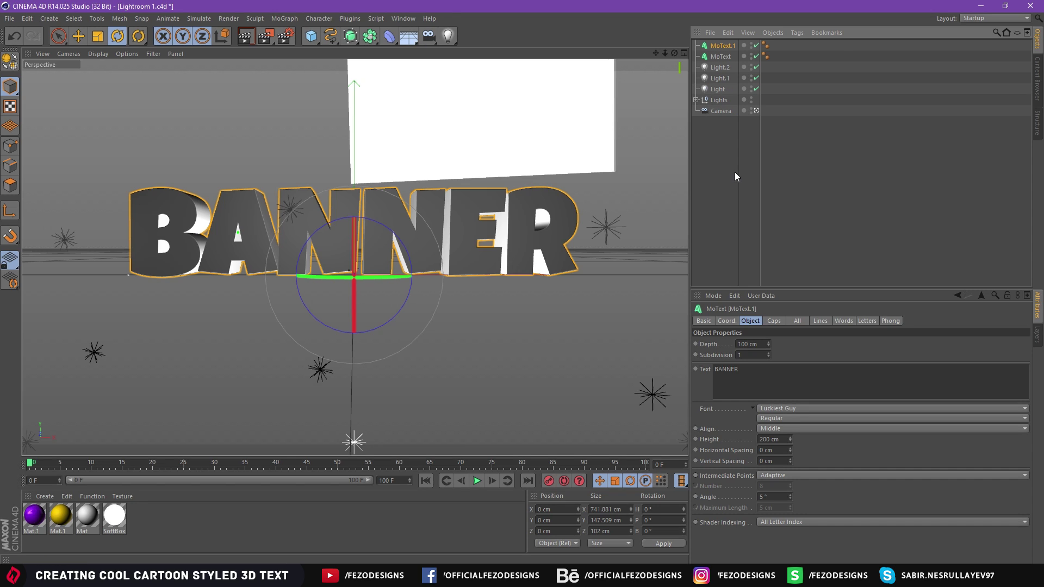
{"action": "left_click", "coordinate": [721, 56]}
{"action": "double_click", "coordinate": [721, 57]}
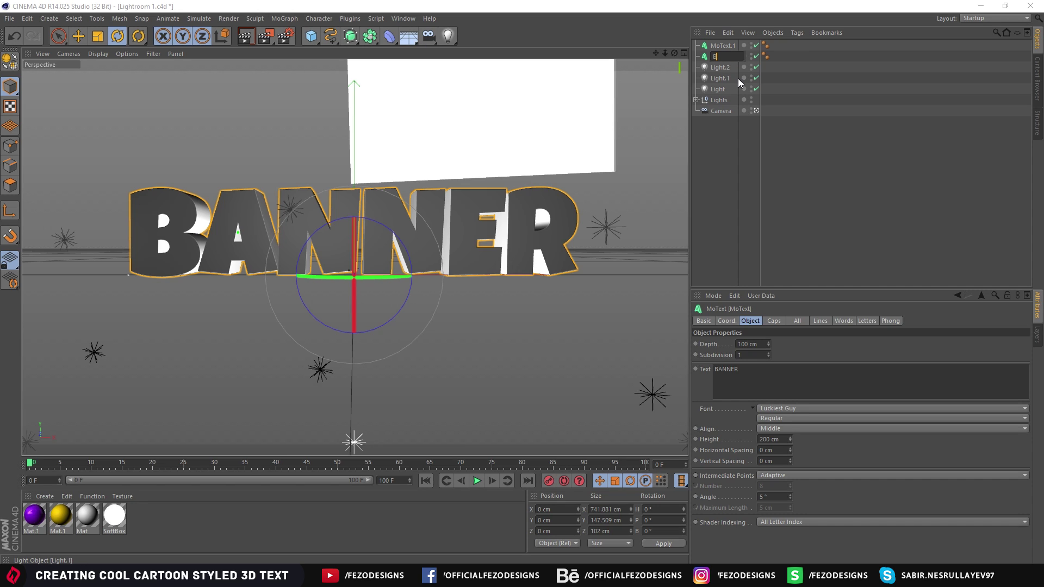
{"action": "type", "text": "Banner"}
{"action": "left_click", "coordinate": [724, 48]}
{"action": "double_click", "coordinate": [724, 48]}
{"action": "type", "text": "Designs"}
{"action": "key", "text": "Return"}
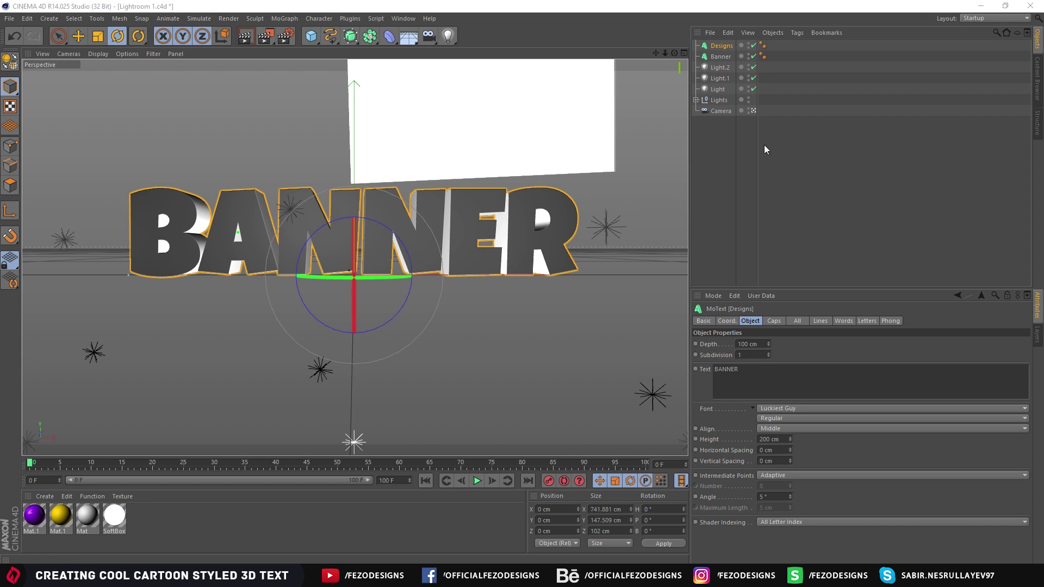
- Move the Designs copy straight down below the Banner text, to about -151 cm on Y
{"action": "left_click", "coordinate": [720, 49]}
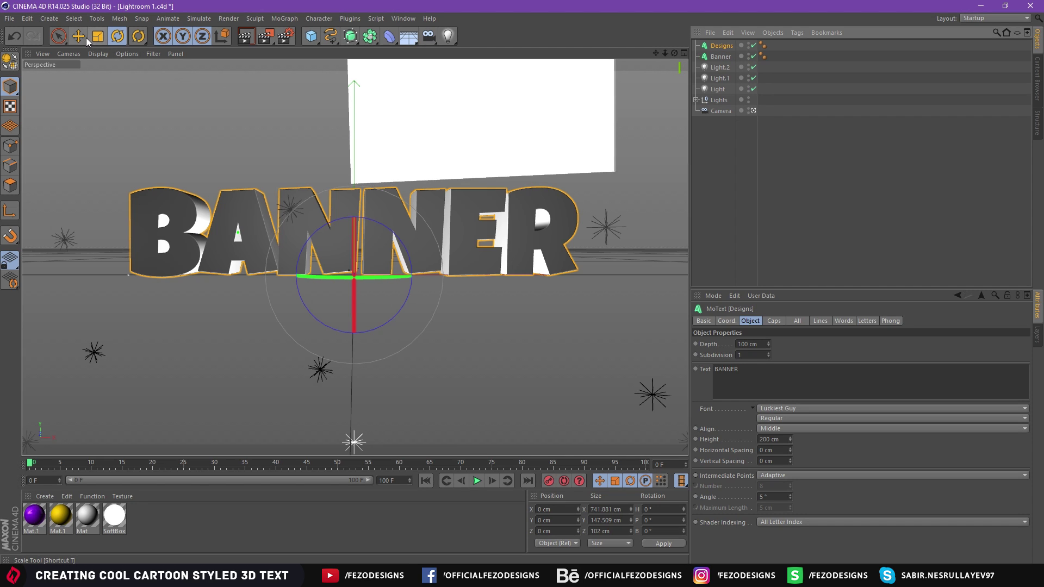
{"action": "left_click", "coordinate": [81, 36]}
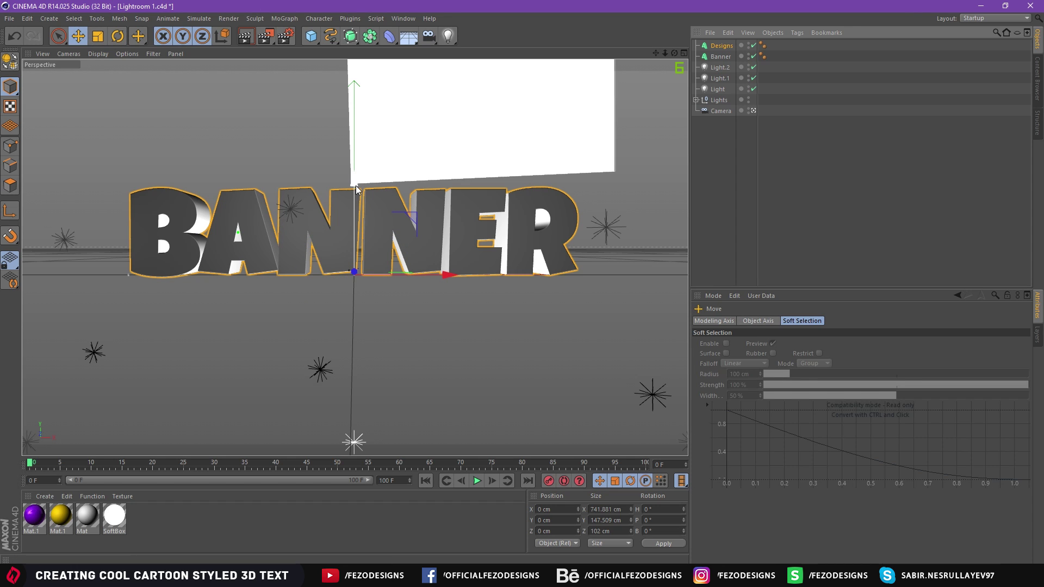
{"action": "left_click_drag", "start_coordinate": [354, 183], "coordinate": [353, 276], "text": "ctrl"}
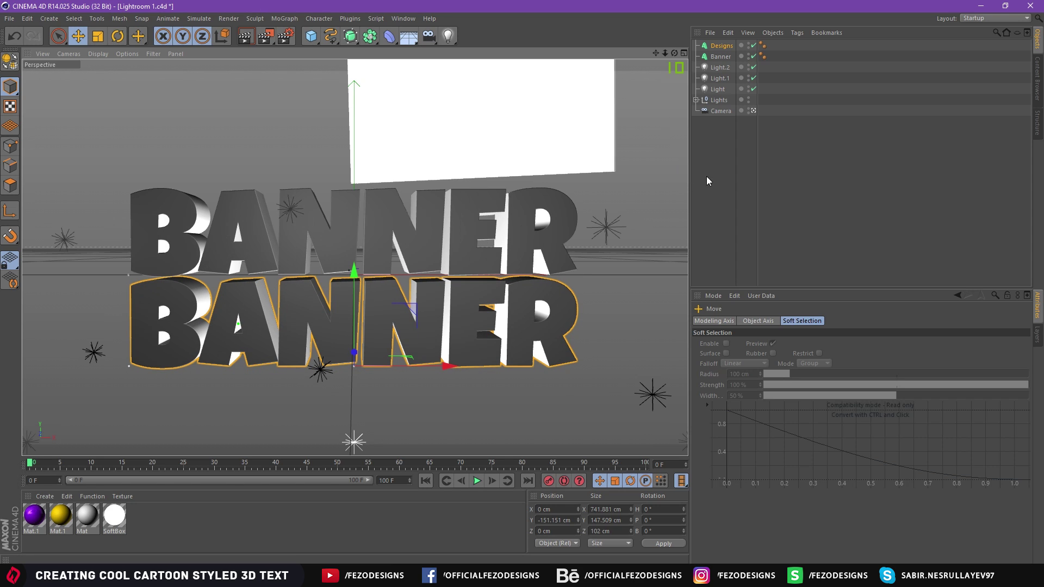
- Replace the wording of the Designs text object with DESIGNS
{"action": "left_click", "coordinate": [722, 46]}
{"action": "left_click_drag", "start_coordinate": [760, 140], "coordinate": [783, 145]}
{"action": "double_click", "coordinate": [742, 393]}
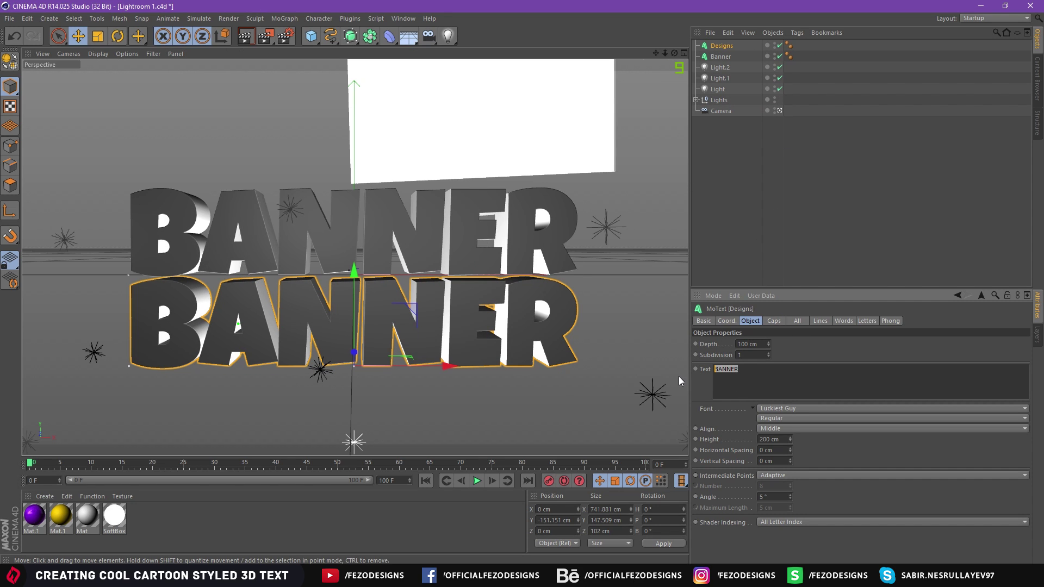
{"action": "type", "text": "DESIGNS"}
{"action": "left_click", "coordinate": [757, 344]}
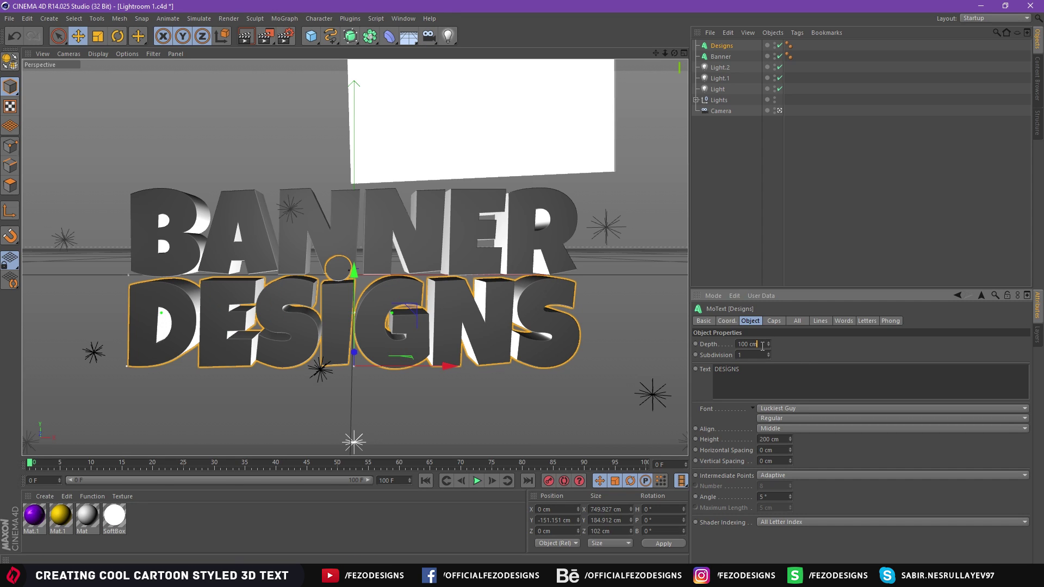
- Replace the dotted İ in the Designs object's text with a plain capital I so it reads DESIGNS
{"action": "left_click", "coordinate": [729, 369]}
{"action": "key", "text": "BackSpace"}
{"action": "type", "text": "I"}
{"action": "left_click", "coordinate": [751, 355]}
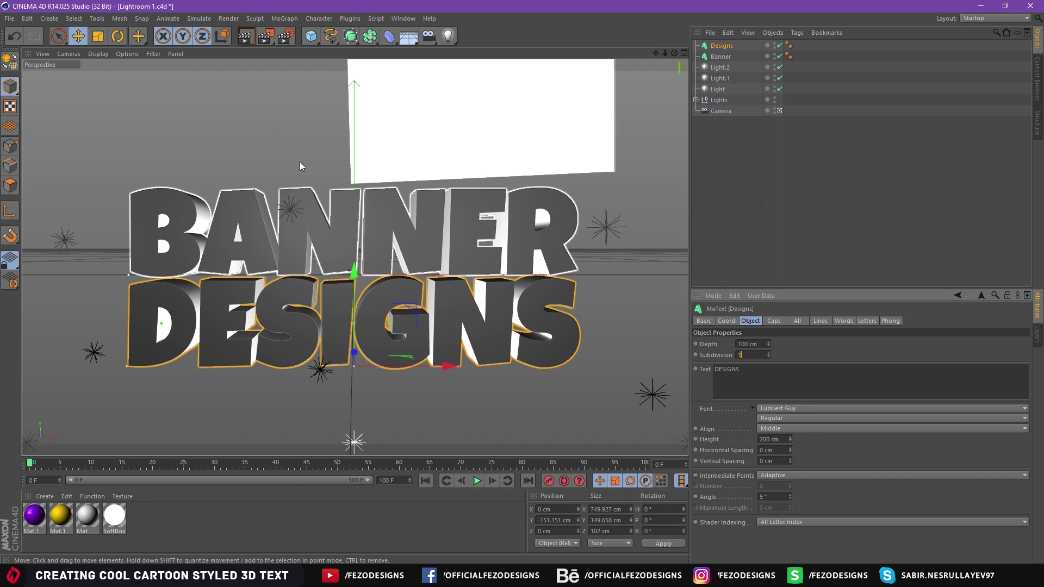
- Set the height of the Designs text object to 170 cm
{"action": "left_click", "coordinate": [777, 439]}
{"action": "type", "text": "1"}
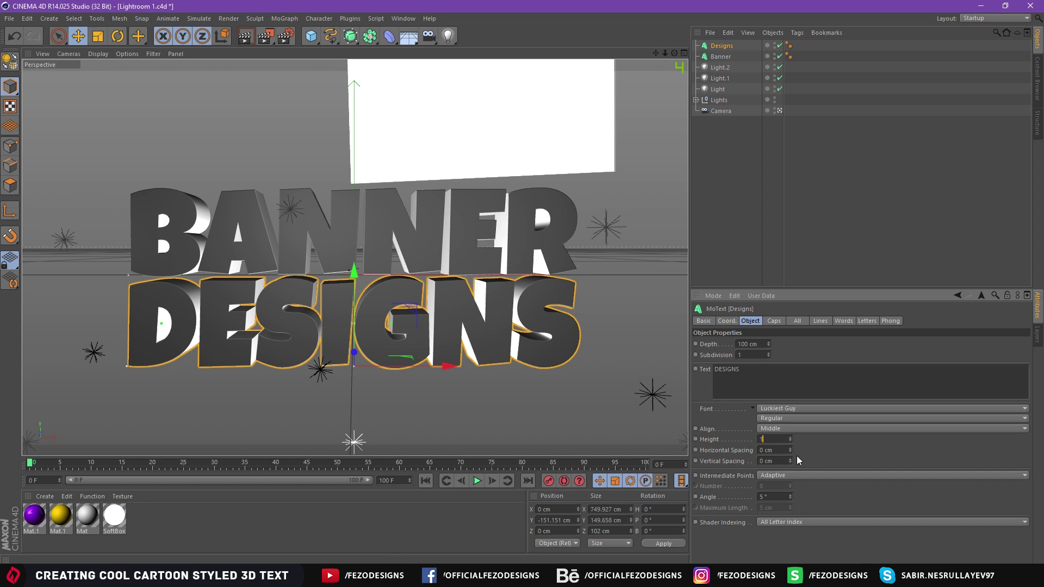
{"action": "type", "text": "70"}
{"action": "key", "text": "Return"}
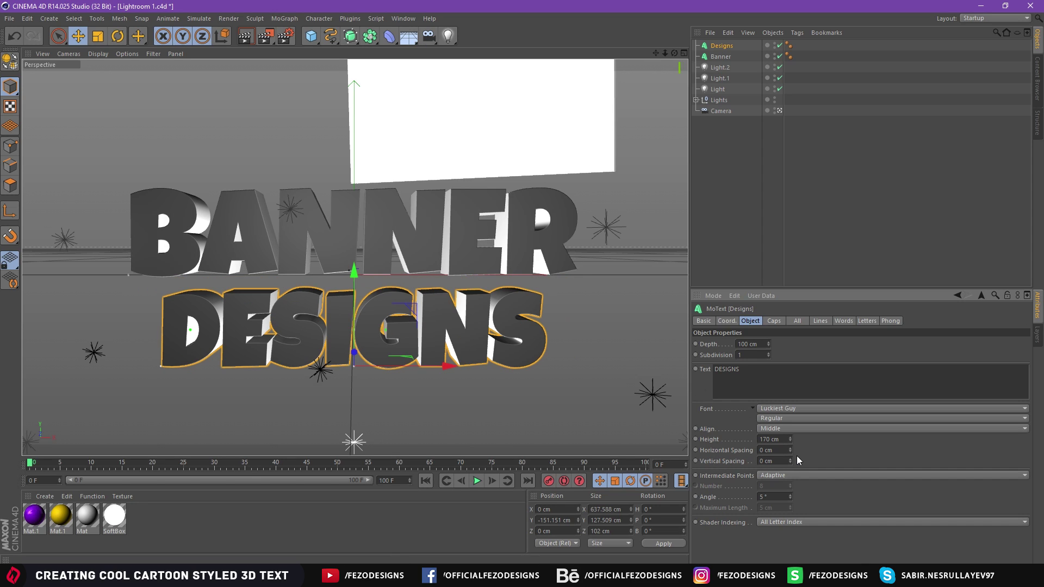
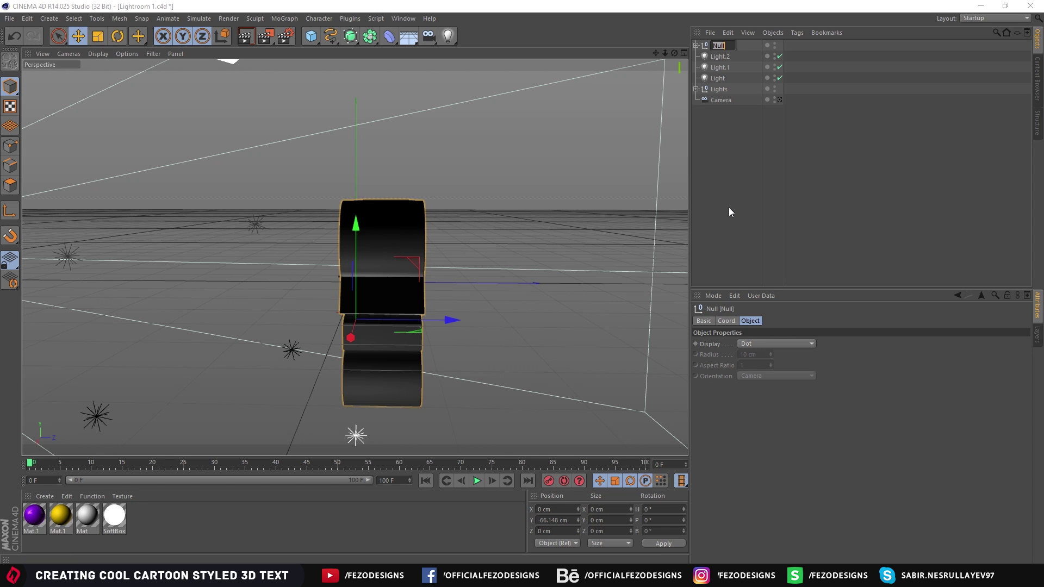
- Rename the null group that holds both text objects as 1
{"action": "type", "text": "1"}
{"action": "key", "text": "Return"}
{"action": "left_click", "coordinate": [729, 211]}
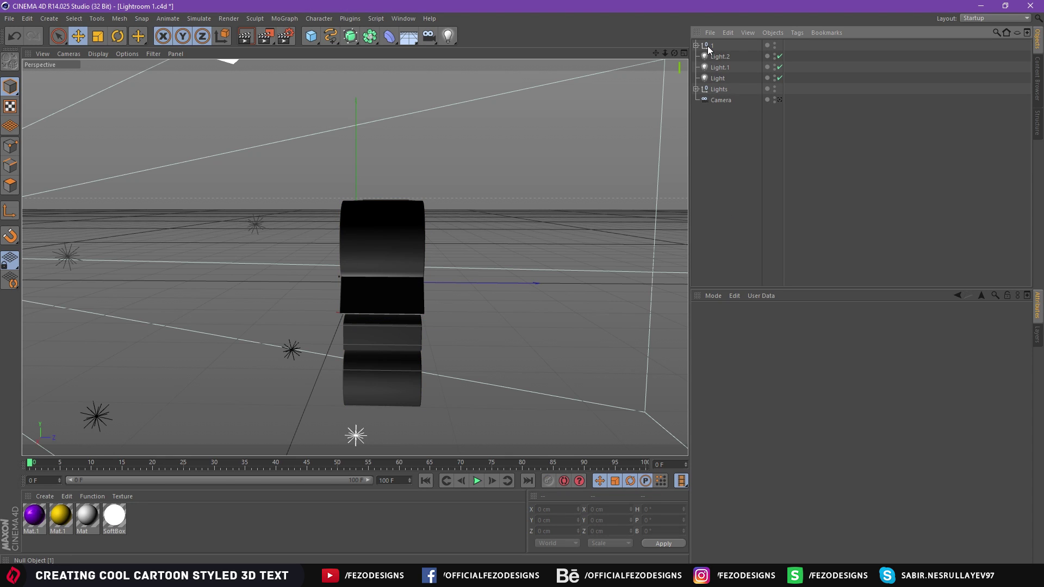
- Duplicate the text group 1 and name the copy 2
{"action": "left_click", "coordinate": [707, 45]}
{"action": "key", "text": "ctrl+c"}
{"action": "key", "text": "ctrl+v"}
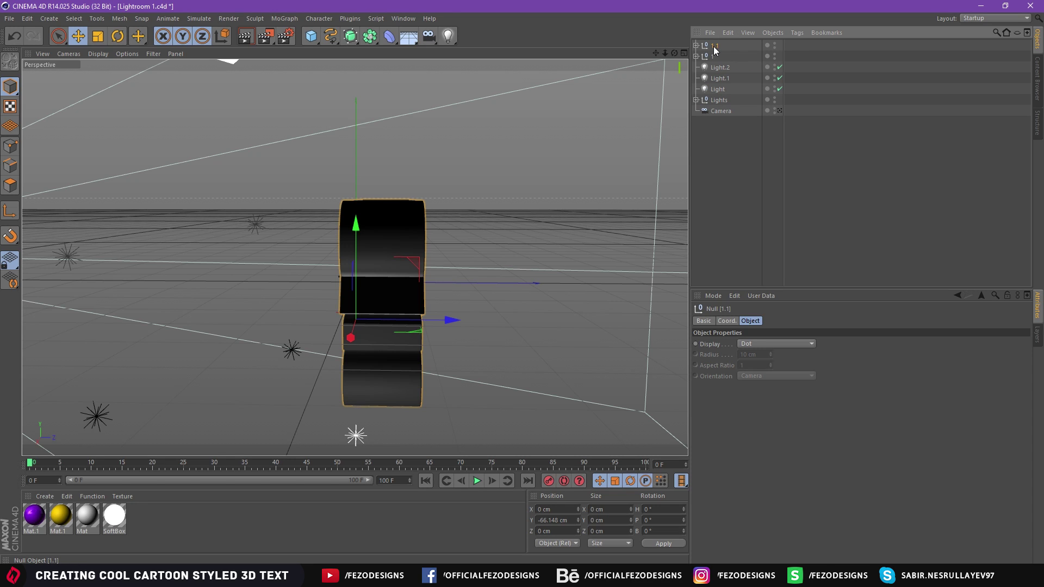
{"action": "double_click", "coordinate": [714, 46]}
{"action": "type", "text": "2"}
{"action": "key", "text": "Return"}
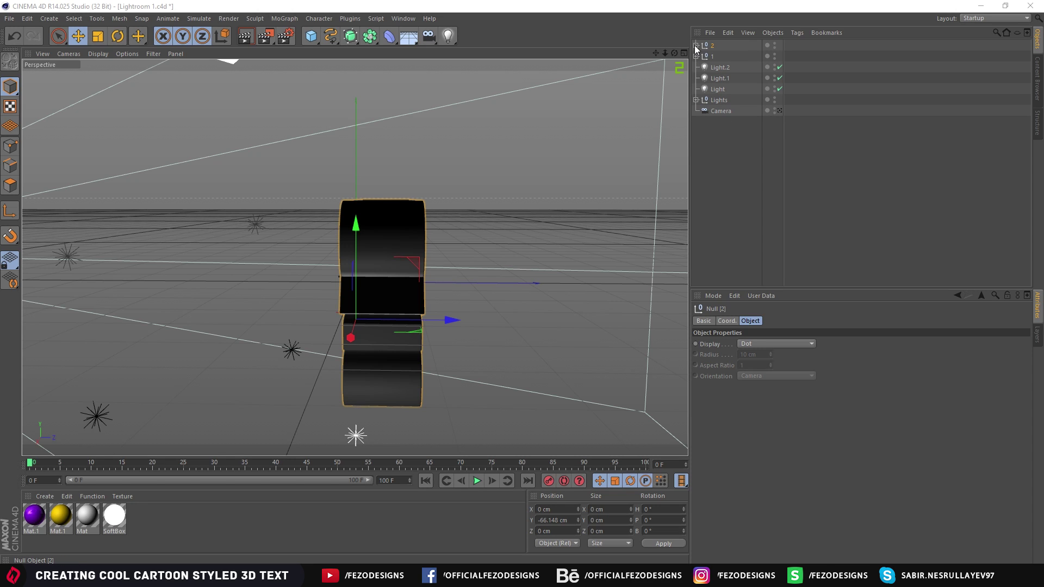
- Set the depth of both the Designs and Banner texts inside group 2 to 90 cm
{"action": "left_click", "coordinate": [696, 45]}
{"action": "left_click", "coordinate": [730, 57]}
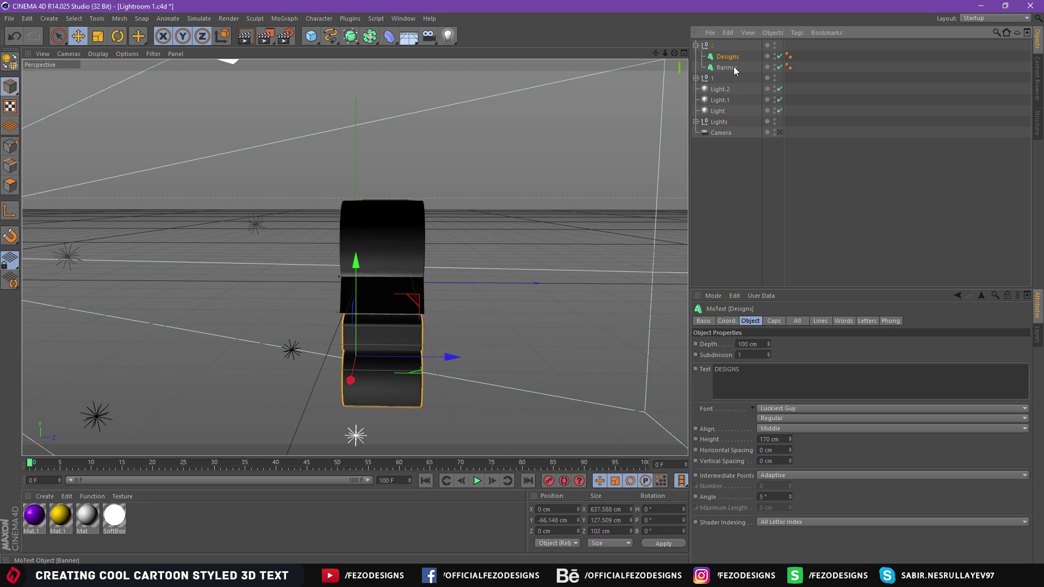
{"action": "left_click", "coordinate": [728, 68], "text": "shift"}
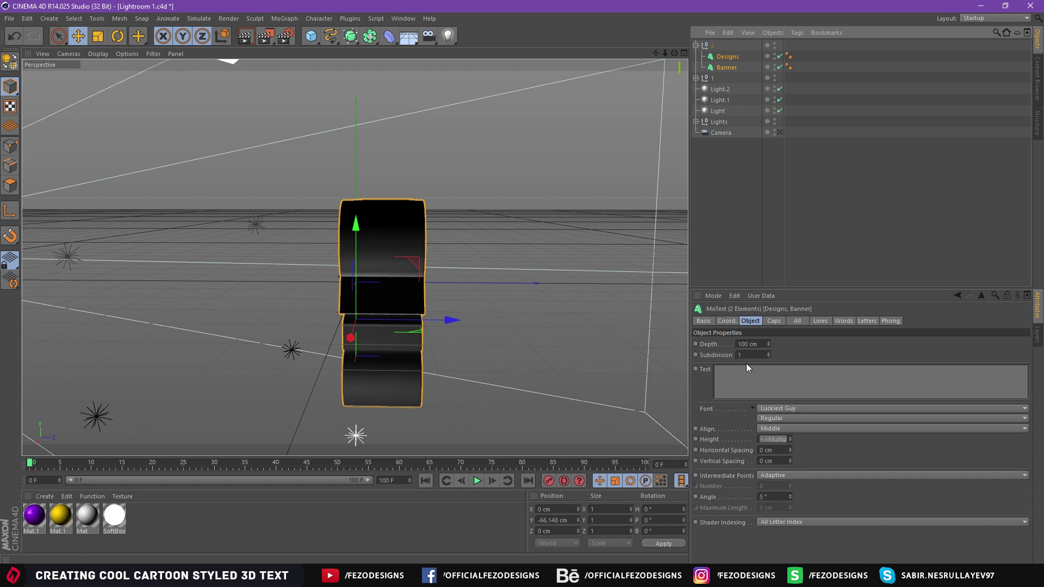
{"action": "double_click", "coordinate": [746, 344]}
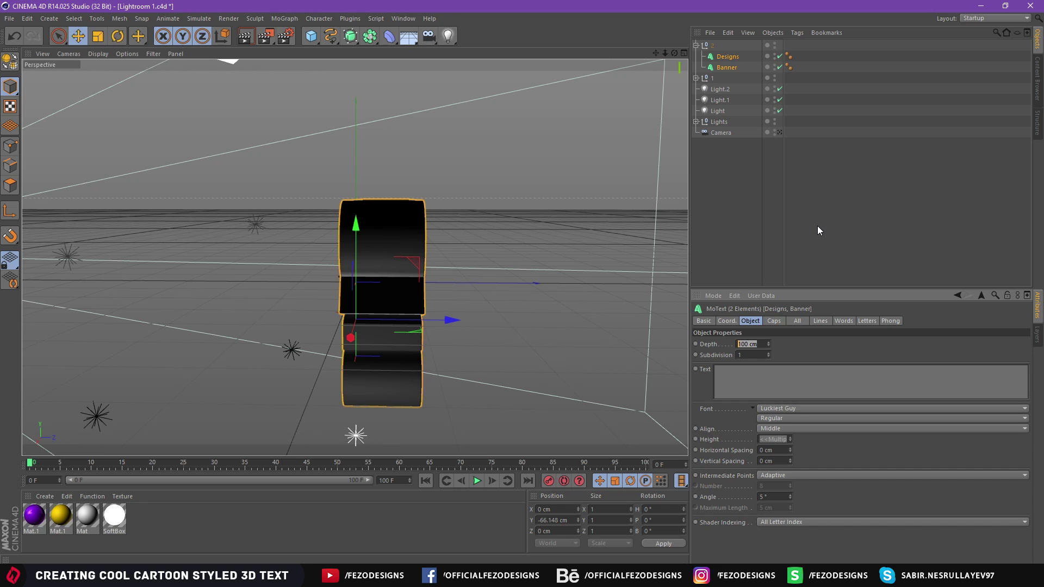
{"action": "type", "text": "90"}
{"action": "key", "text": "Return"}
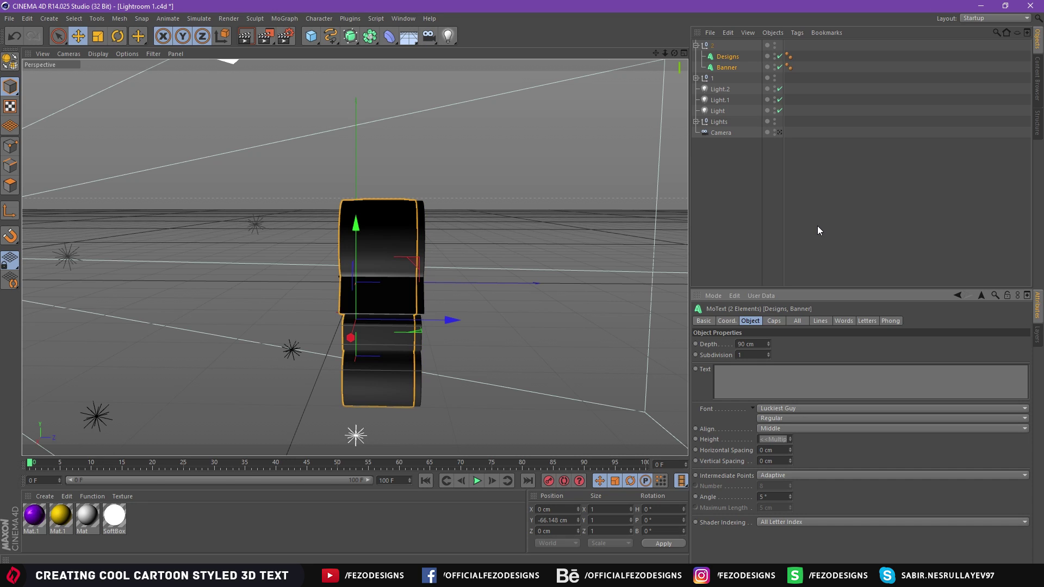
- Set the start and end fillet cap radius of both texts in group 2 to 6 cm
{"action": "left_click", "coordinate": [772, 321]}
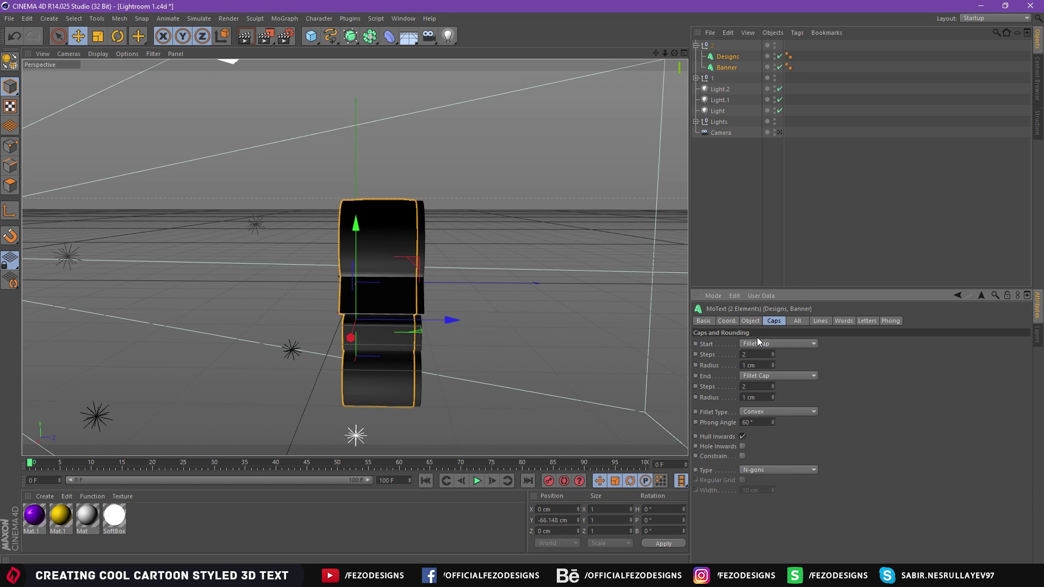
{"action": "left_click", "coordinate": [766, 367]}
{"action": "type", "text": "6"}
{"action": "left_click", "coordinate": [750, 397]}
{"action": "type", "text": "6"}
{"action": "key", "text": "shift+Tab"}
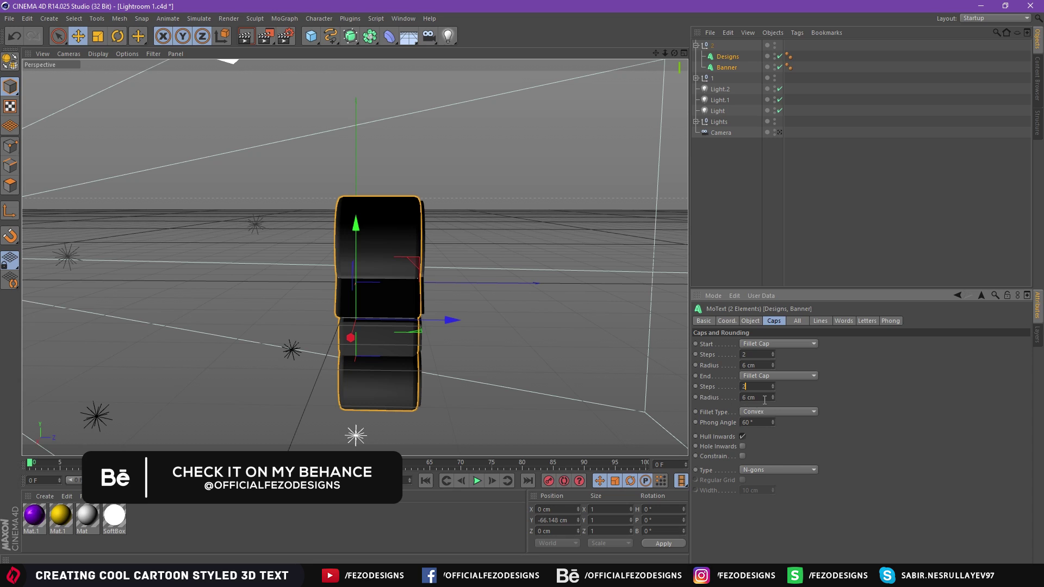
- Move group 2 along Z to about 7.6 cm, and switch the view back to the scene camera
{"action": "left_click", "coordinate": [712, 46]}
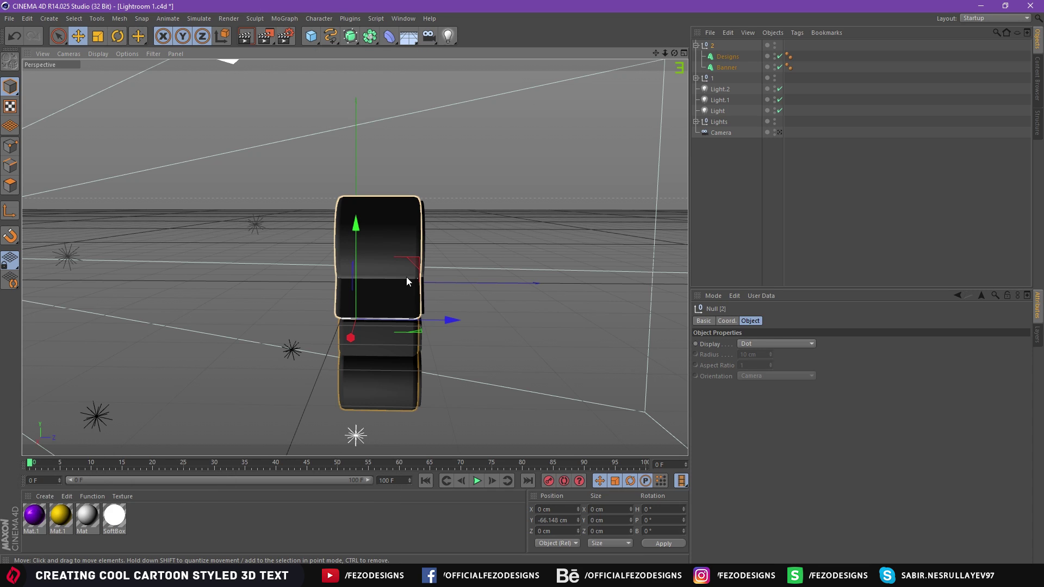
{"action": "left_click_drag", "start_coordinate": [452, 319], "coordinate": [457, 323]}
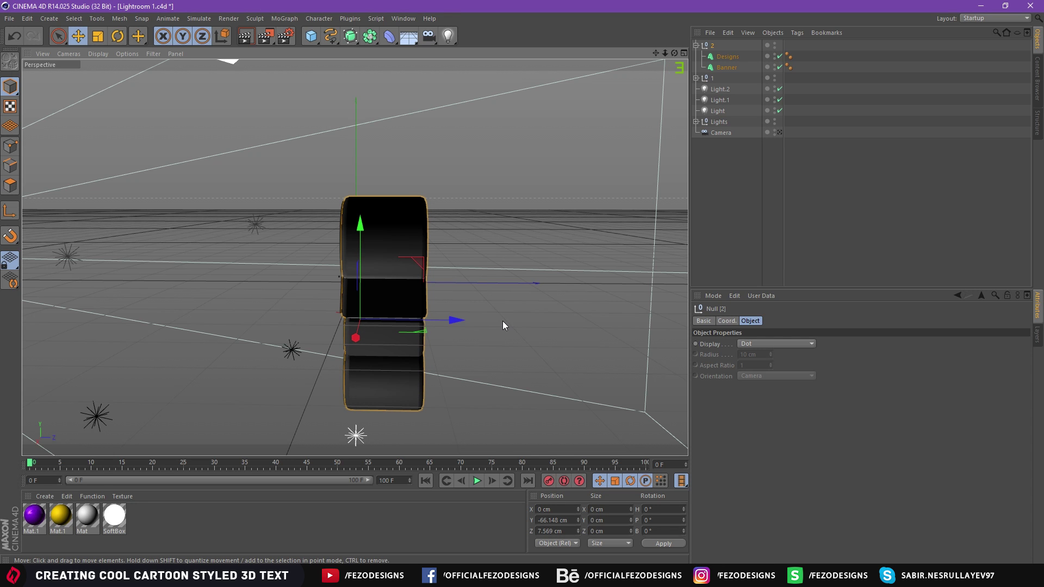
{"action": "left_click", "coordinate": [778, 133]}
{"action": "left_click", "coordinate": [763, 251]}
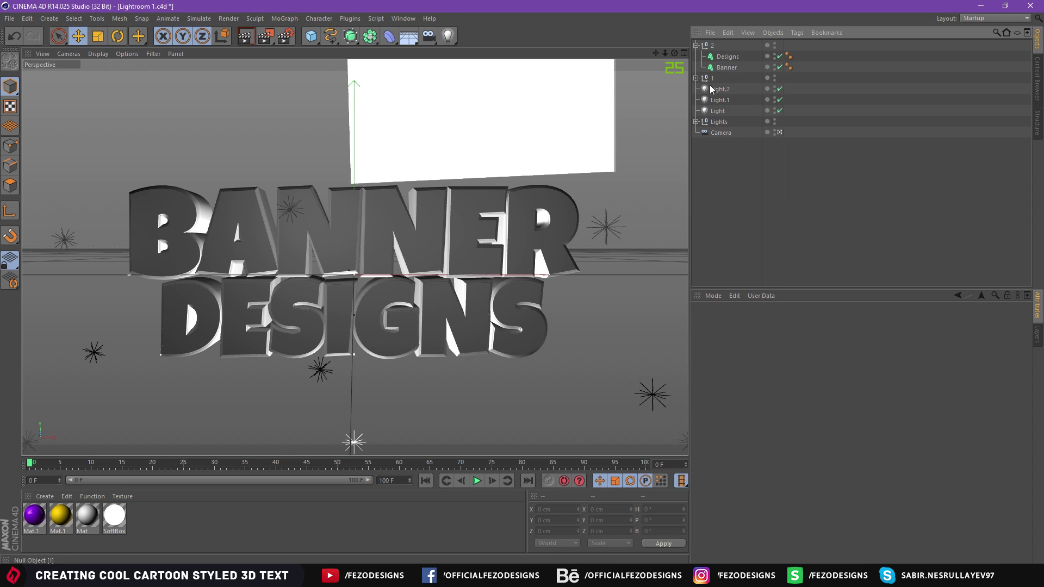
- Rotate every object except the camera to a pitch of -10° and render a preview of the view
{"action": "left_click", "coordinate": [696, 45]}
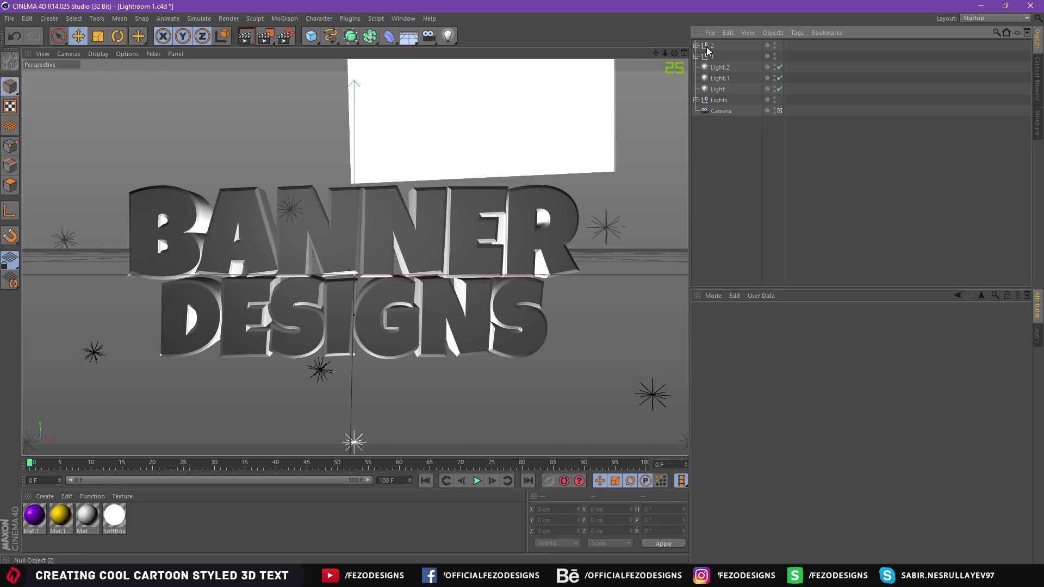
{"action": "key", "text": "ctrl+a"}
{"action": "left_click", "coordinate": [720, 111], "text": "ctrl"}
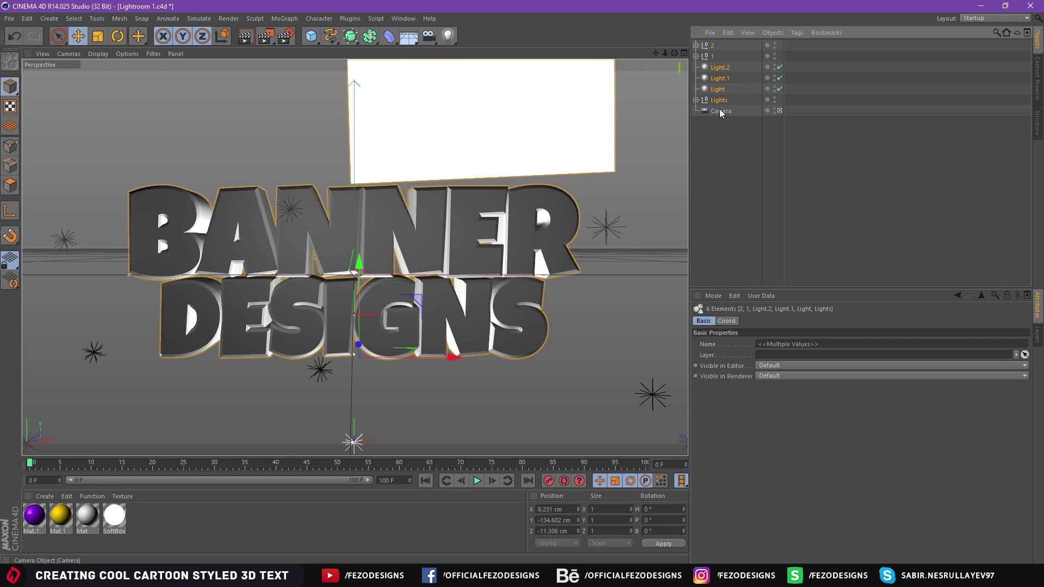
{"action": "left_click", "coordinate": [649, 520]}
{"action": "key", "text": "Return"}
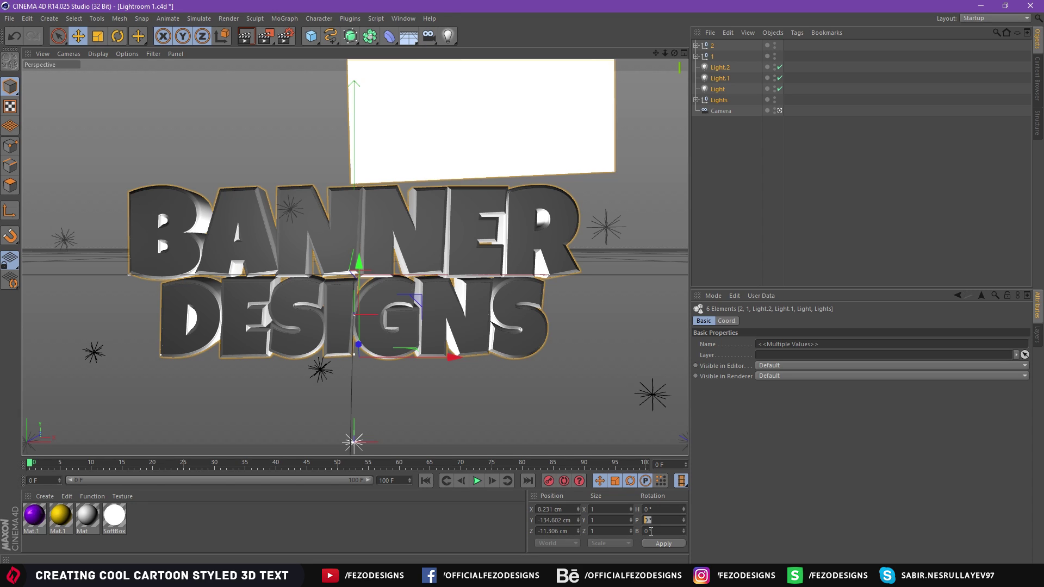
{"action": "type", "text": "-10"}
{"action": "left_click", "coordinate": [668, 544]}
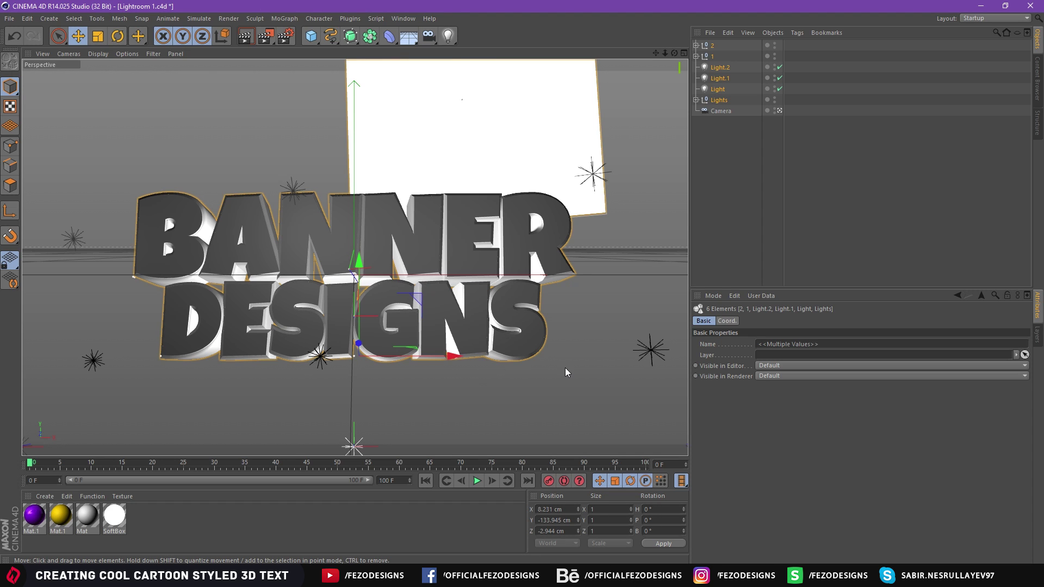
{"action": "key", "text": "ctrl+r"}
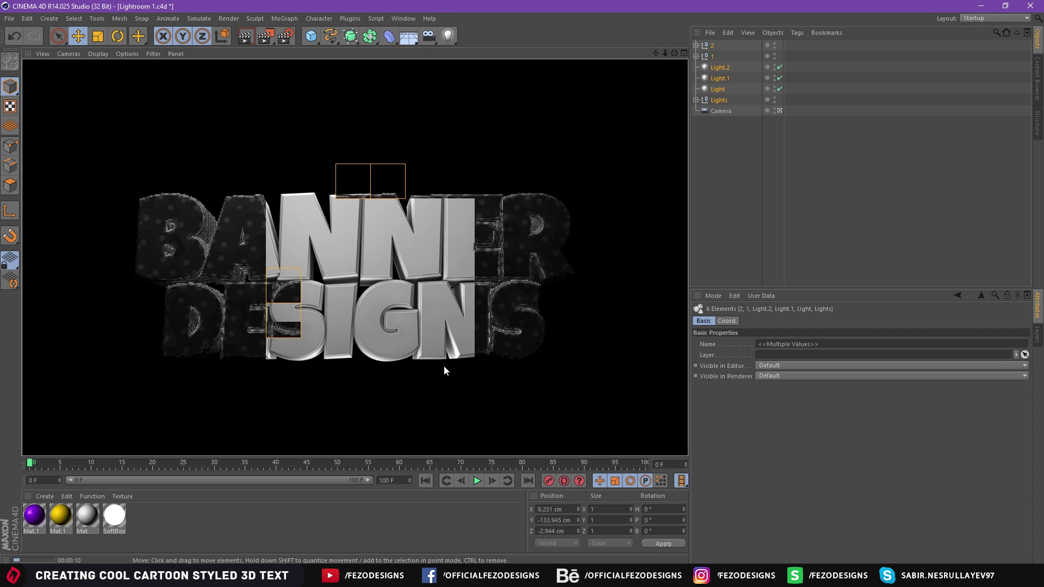
{"action": "left_click", "coordinate": [101, 540]}
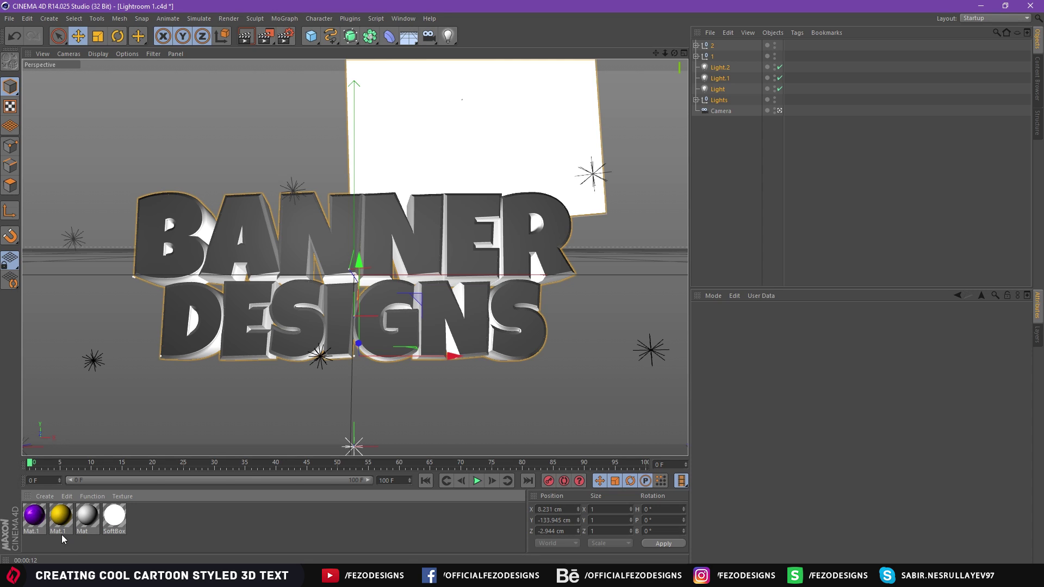
- Create a new material and set its color to yellow, RGB 255, 204, 0
{"action": "double_click", "coordinate": [193, 518]}
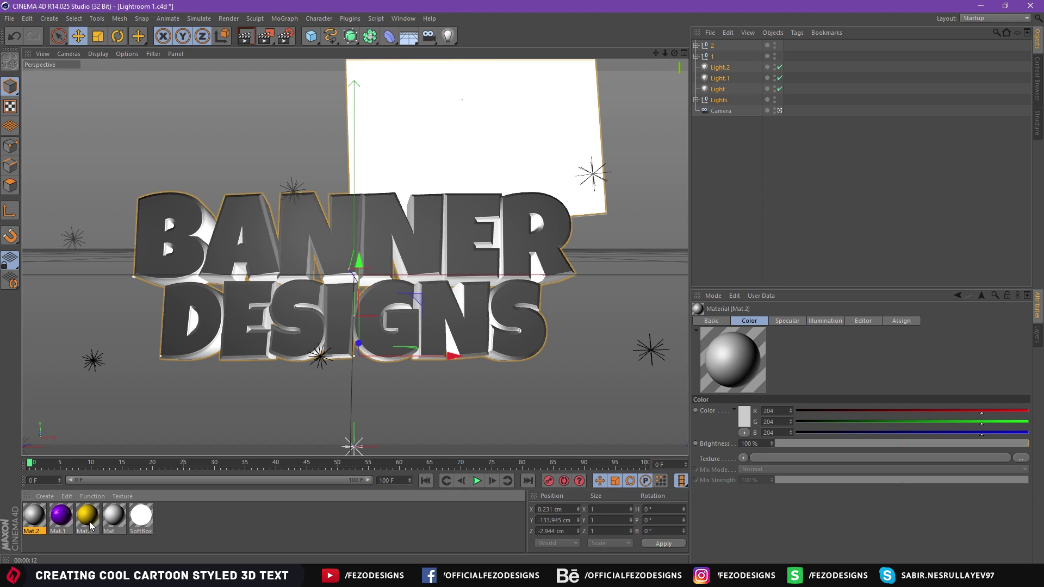
{"action": "double_click", "coordinate": [35, 516]}
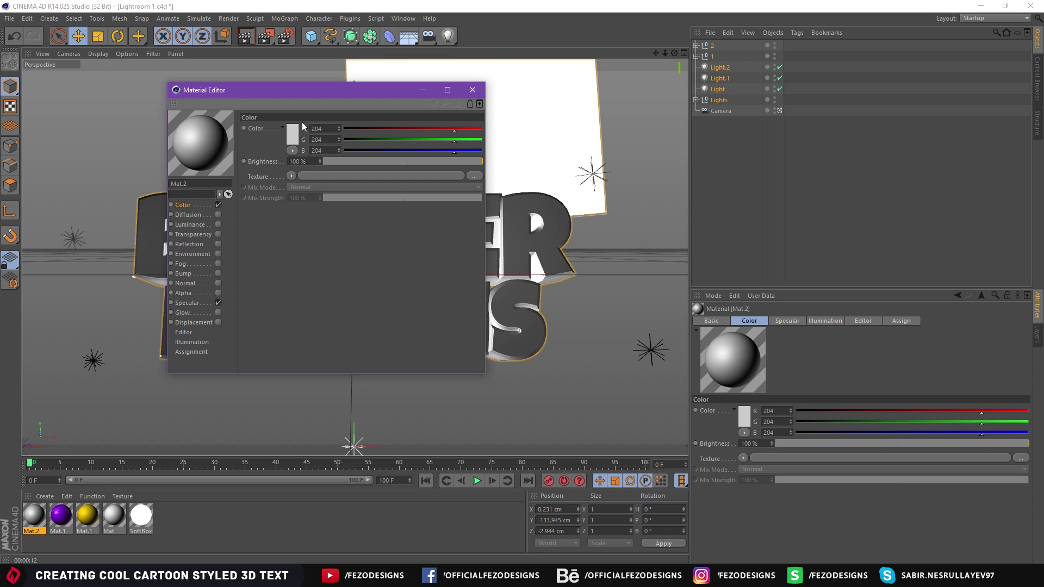
{"action": "left_click", "coordinate": [291, 137]}
{"action": "left_click", "coordinate": [278, 95]}
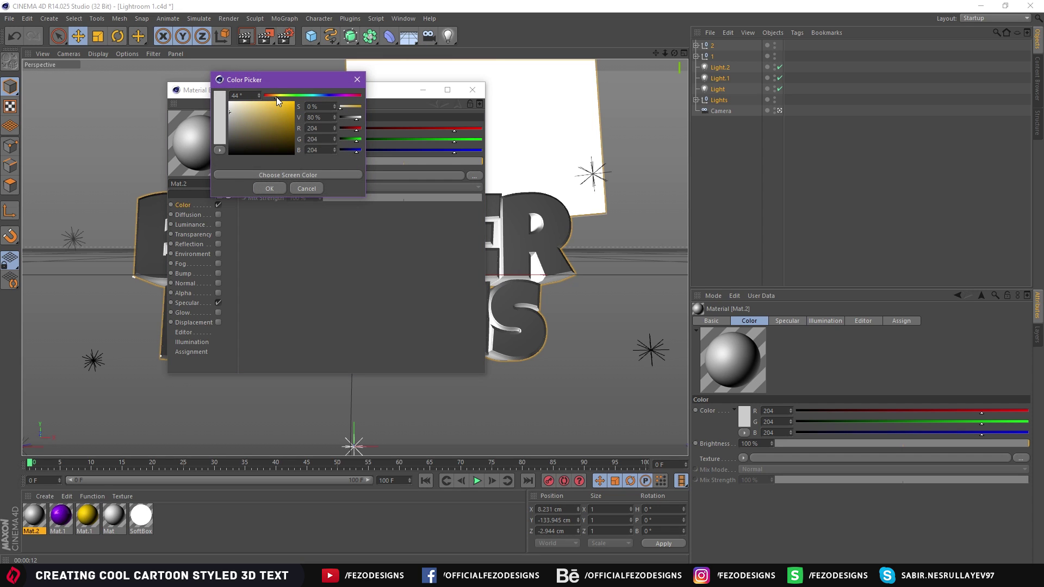
{"action": "left_click", "coordinate": [293, 102]}
{"action": "left_click", "coordinate": [266, 189]}
- Set the yellow material's specular brightness to 50% and close its editor
{"action": "left_click", "coordinate": [190, 303]}
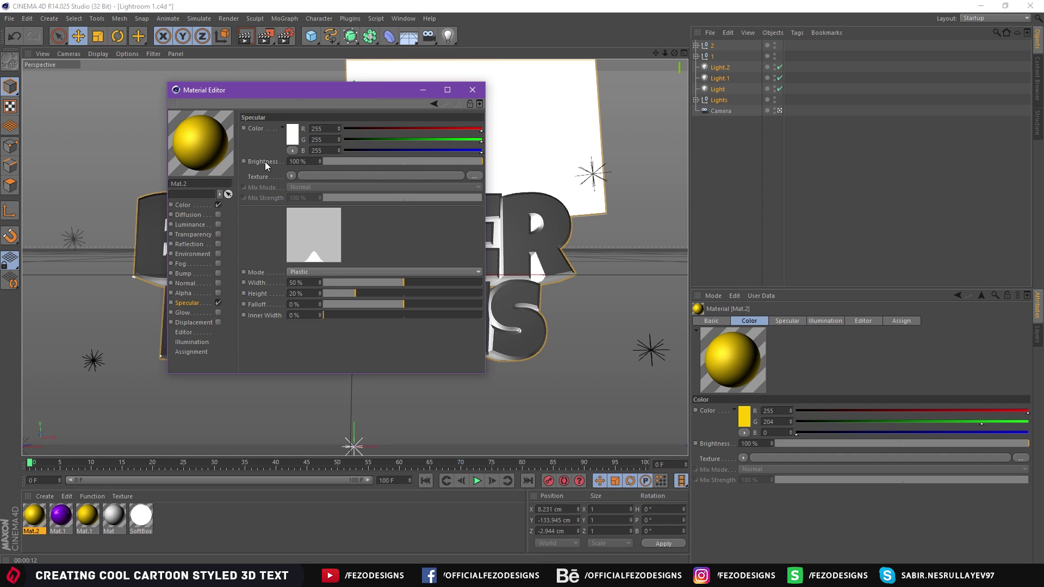
{"action": "left_click", "coordinate": [403, 162]}
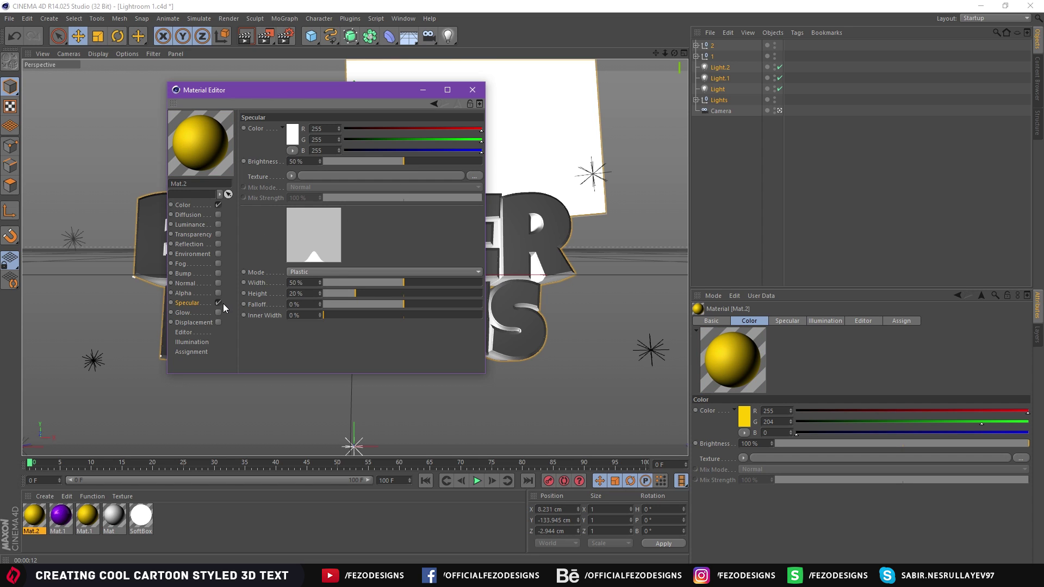
{"action": "left_click", "coordinate": [472, 91]}
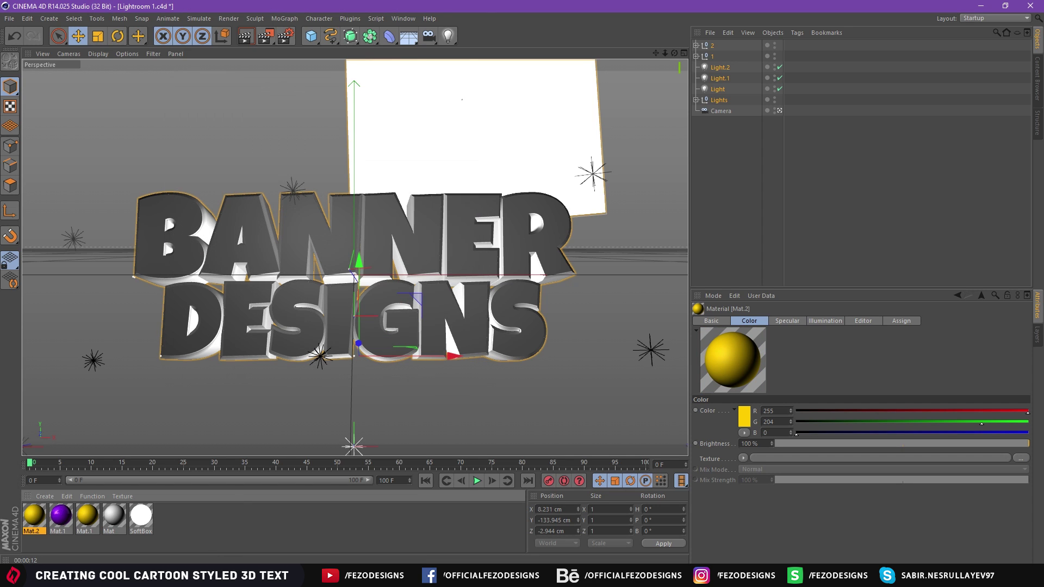
- Create another new material and set its color to purple, RGB 136, 0, 255
{"action": "left_click", "coordinate": [240, 527]}
{"action": "double_click", "coordinate": [185, 524]}
{"action": "double_click", "coordinate": [34, 516]}
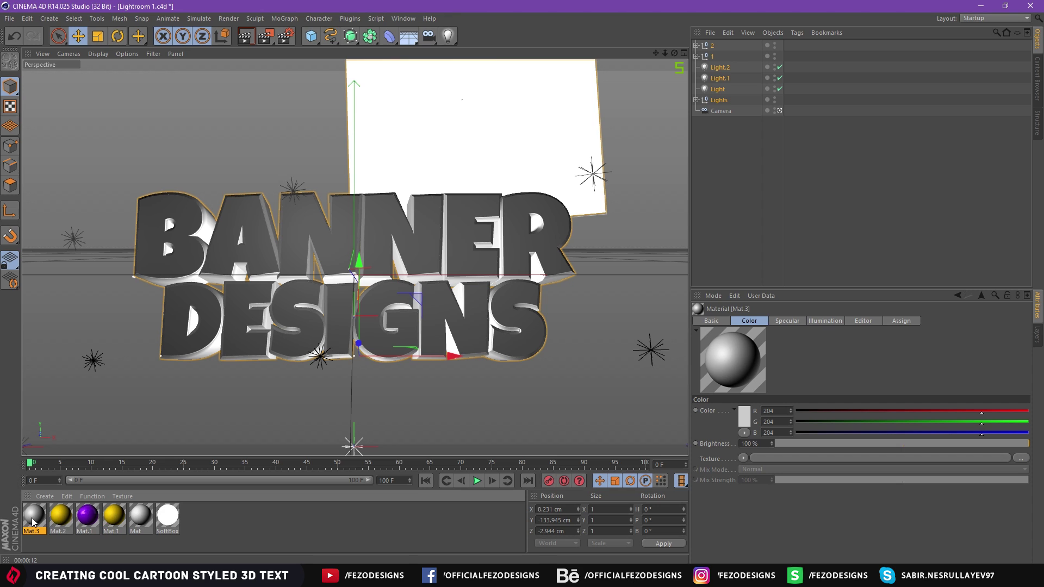
{"action": "left_click", "coordinate": [189, 188]}
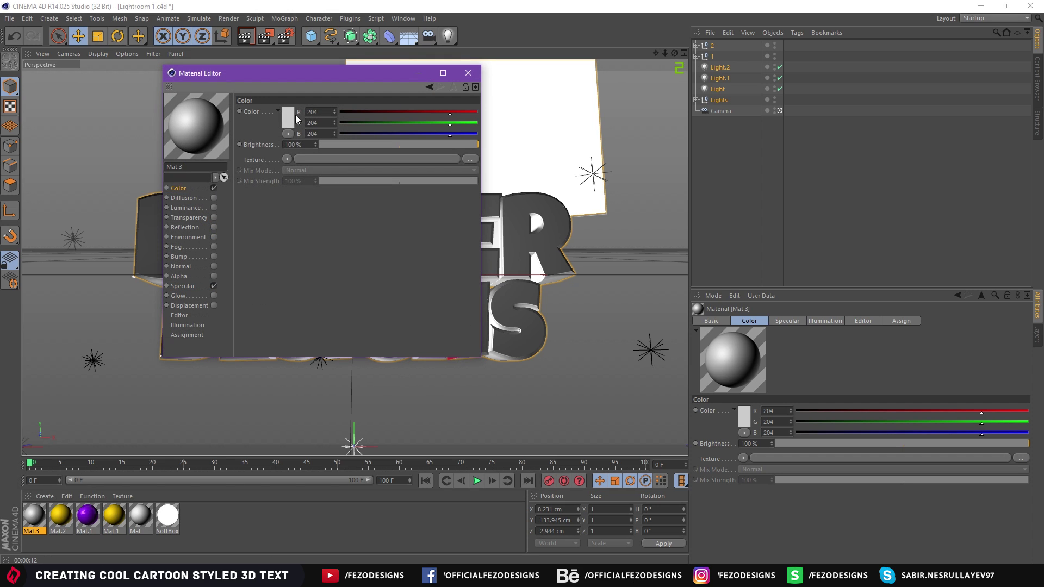
{"action": "left_click", "coordinate": [287, 119]}
{"action": "left_click", "coordinate": [336, 74]}
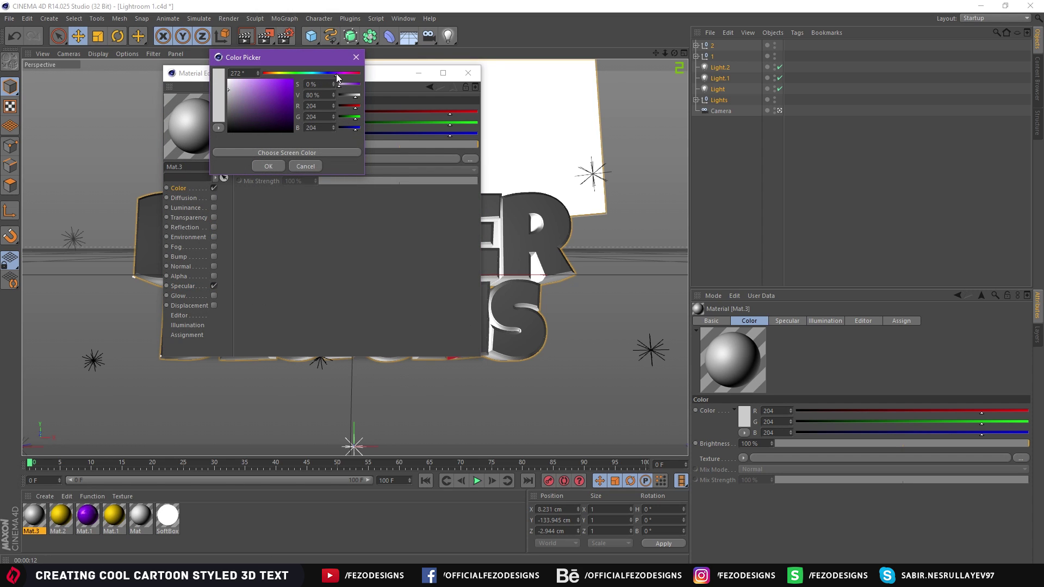
{"action": "left_click", "coordinate": [293, 80]}
{"action": "left_click", "coordinate": [269, 166]}
- Enable reflection on the purple material with a Fresnel texture and 14% brightness
{"action": "left_click", "coordinate": [206, 226]}
{"action": "left_click", "coordinate": [212, 227]}
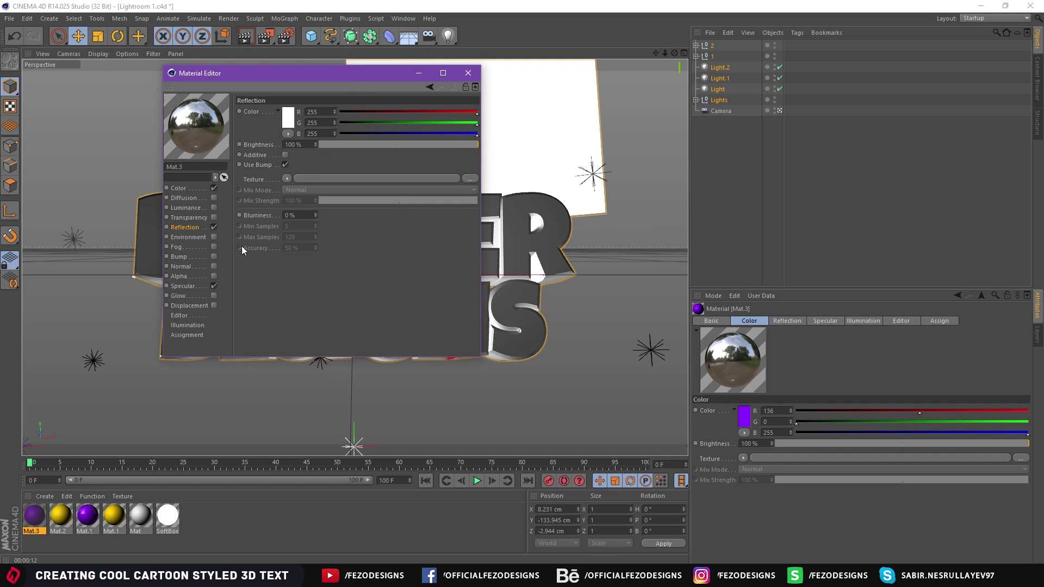
{"action": "left_click", "coordinate": [287, 179]}
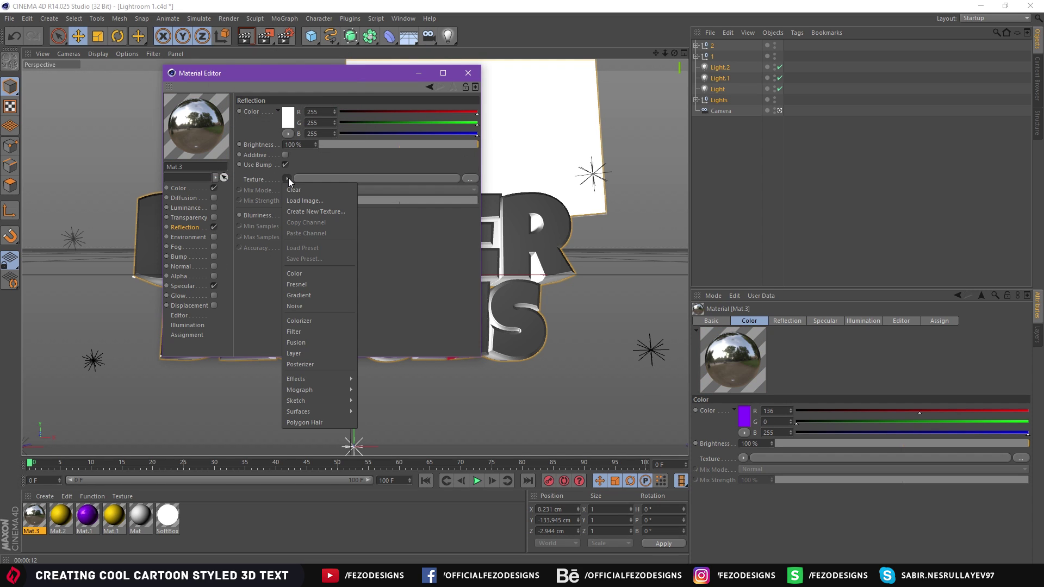
{"action": "left_click", "coordinate": [299, 284]}
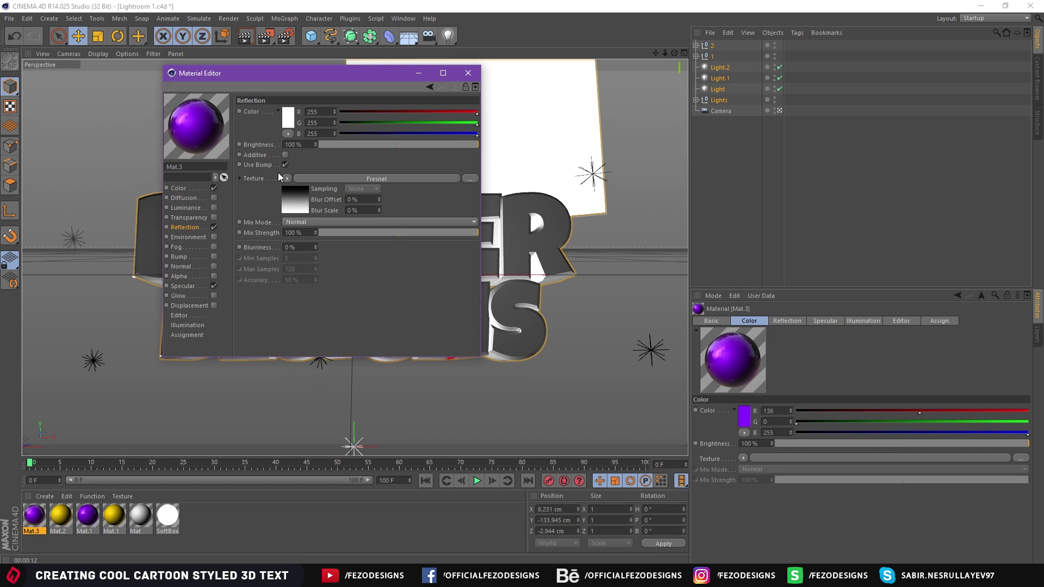
{"action": "left_click", "coordinate": [310, 145]}
{"action": "type", "text": "14"}
{"action": "key", "text": "Return"}
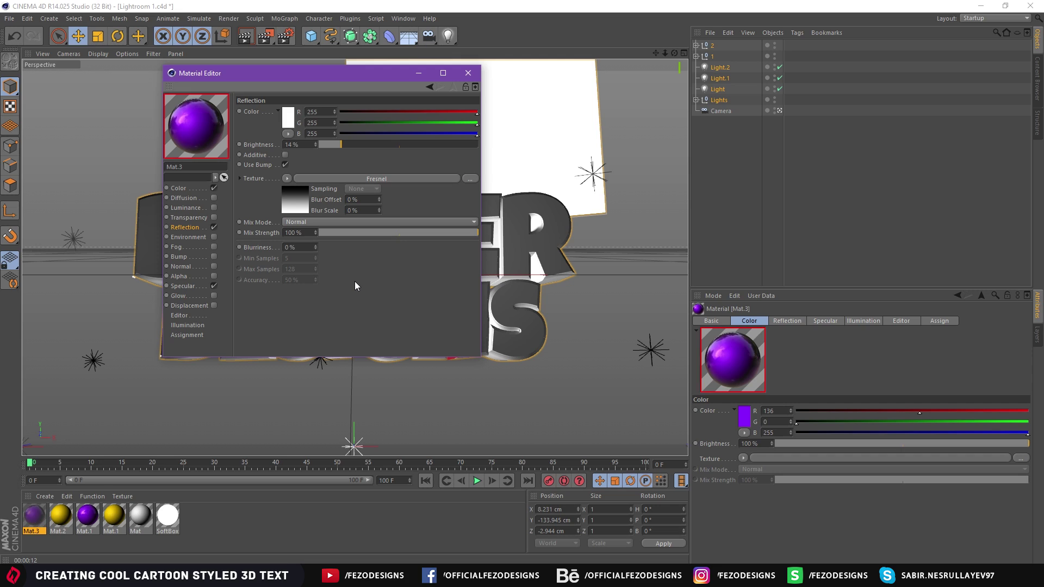
- Set the reflection mix strength of the new purple material to 14% and close its editor
{"action": "left_click", "coordinate": [306, 232]}
{"action": "type", "text": "14"}
{"action": "key", "text": "Return"}
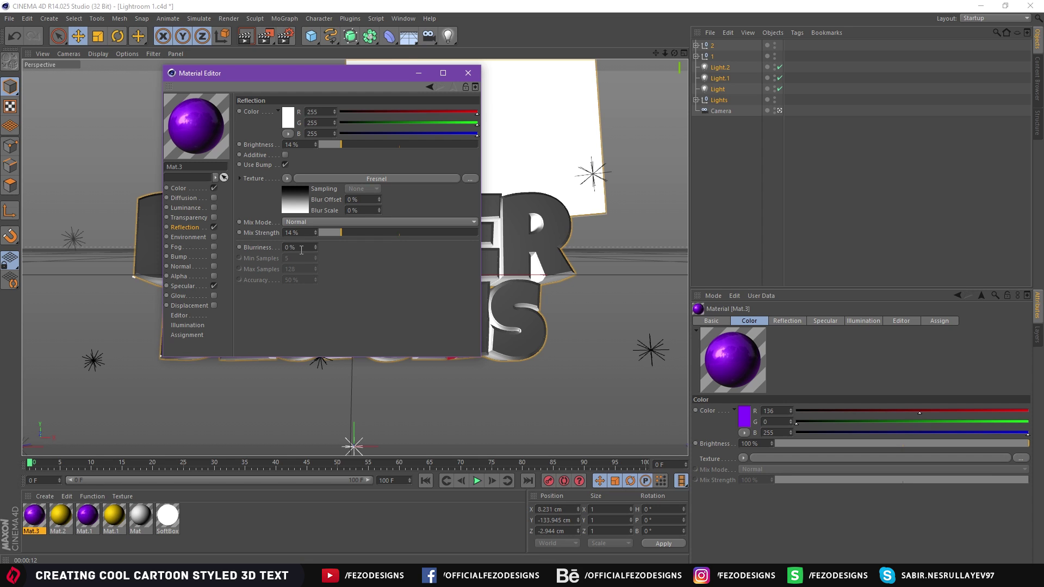
{"action": "left_click", "coordinate": [469, 74]}
{"action": "left_click_drag", "start_coordinate": [64, 541], "coordinate": [42, 520]}
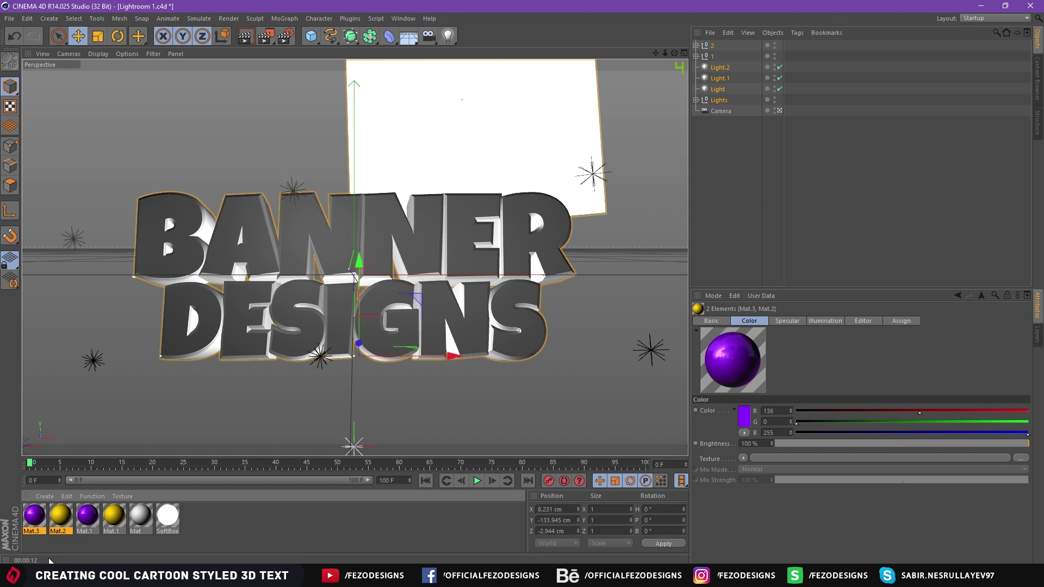
{"action": "left_click", "coordinate": [84, 545]}
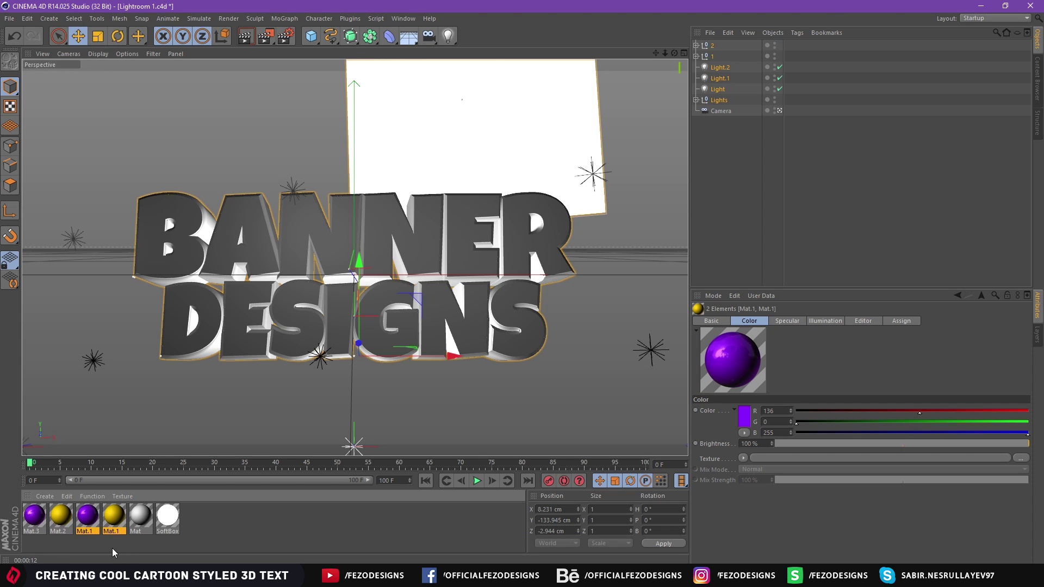
{"action": "left_click_drag", "start_coordinate": [98, 515], "coordinate": [99, 517]}
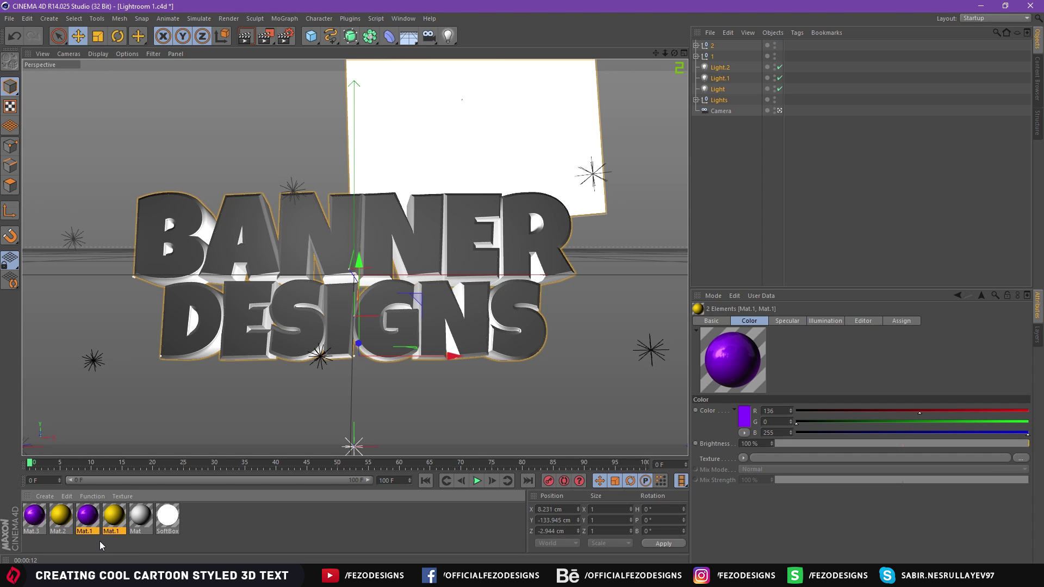
- Deselect everything and apply the yellow Mat.1 material to null object 1
{"action": "left_click", "coordinate": [226, 543]}
{"action": "left_click", "coordinate": [723, 145]}
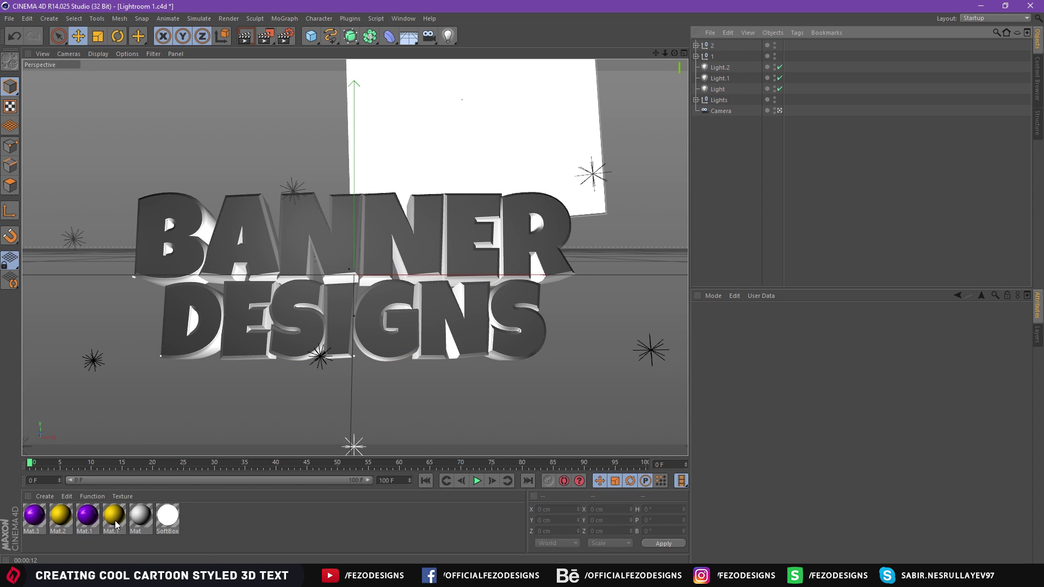
{"action": "left_click_drag", "start_coordinate": [122, 527], "coordinate": [712, 47]}
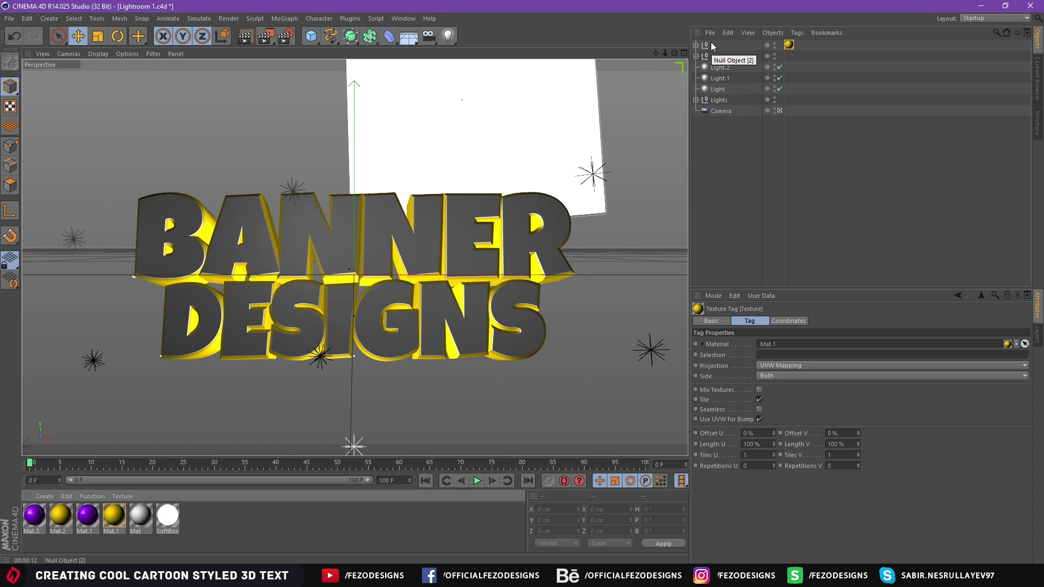
{"action": "left_click_drag", "start_coordinate": [788, 45], "coordinate": [791, 57]}
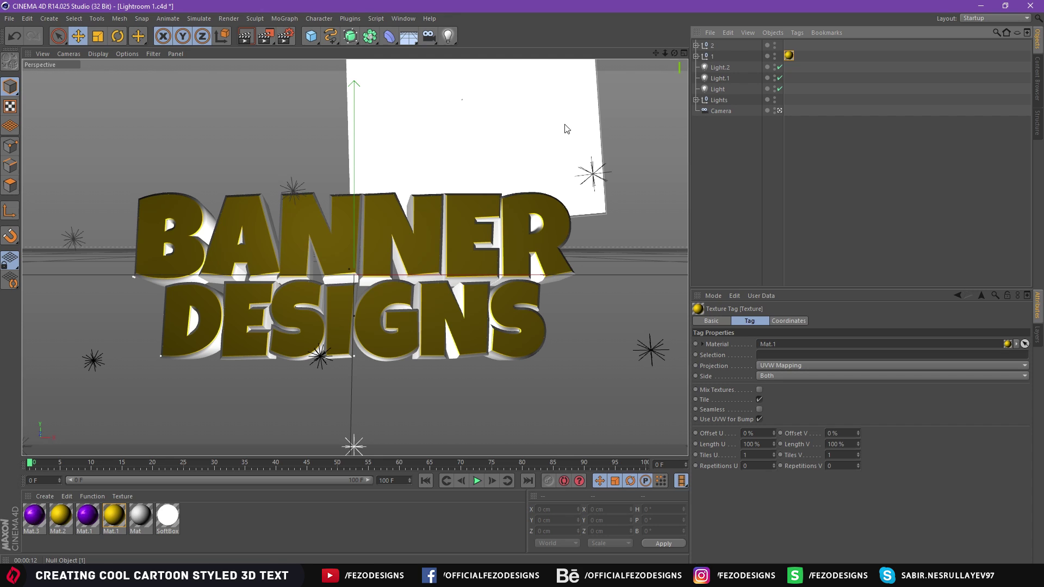
- Apply the purple Mat.1 material to null object 2 and render a preview in the viewport
{"action": "left_click", "coordinate": [89, 514]}
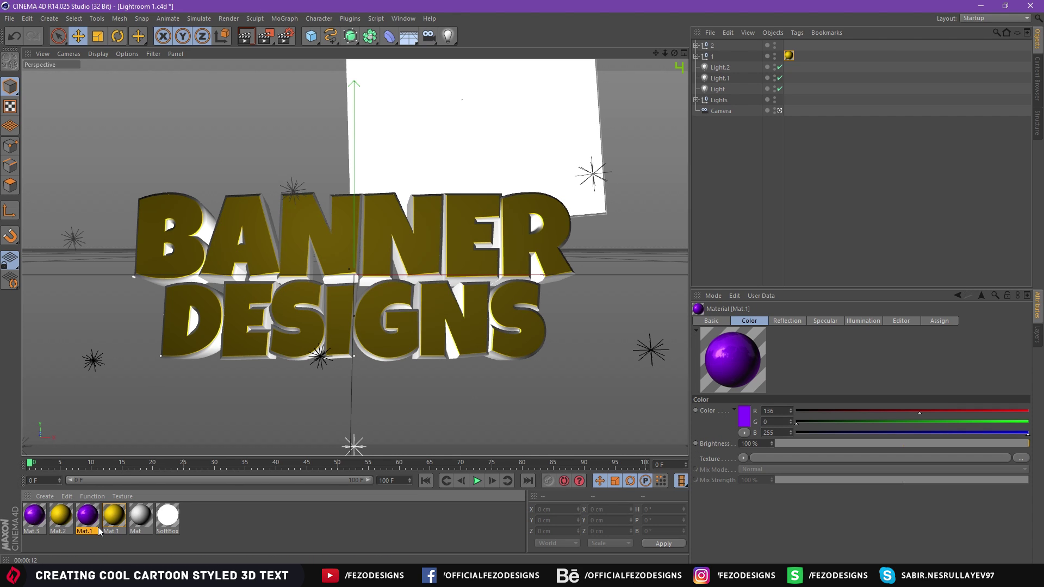
{"action": "left_click_drag", "start_coordinate": [89, 512], "coordinate": [714, 47]}
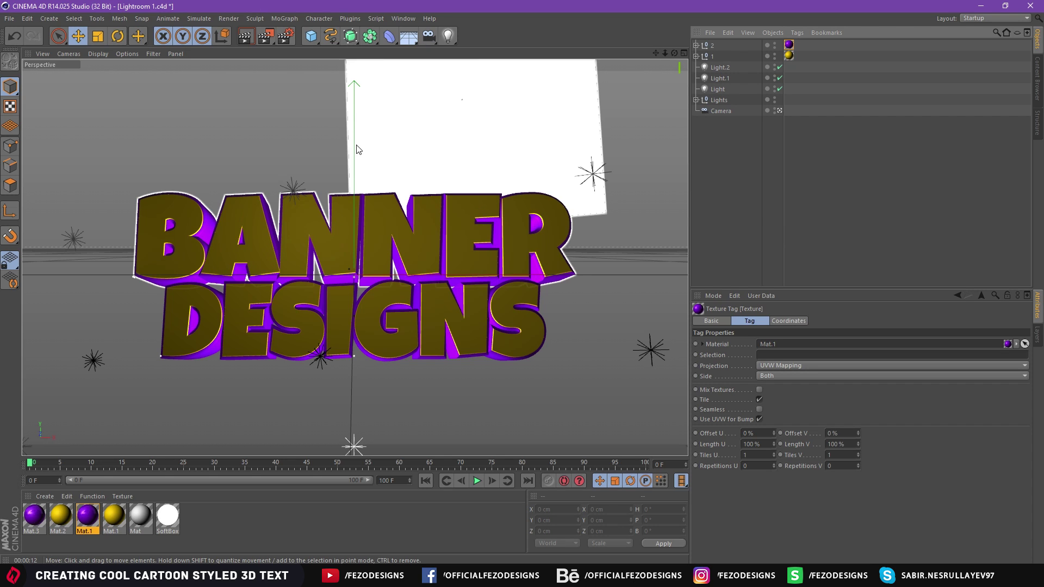
{"action": "left_click", "coordinate": [245, 36]}
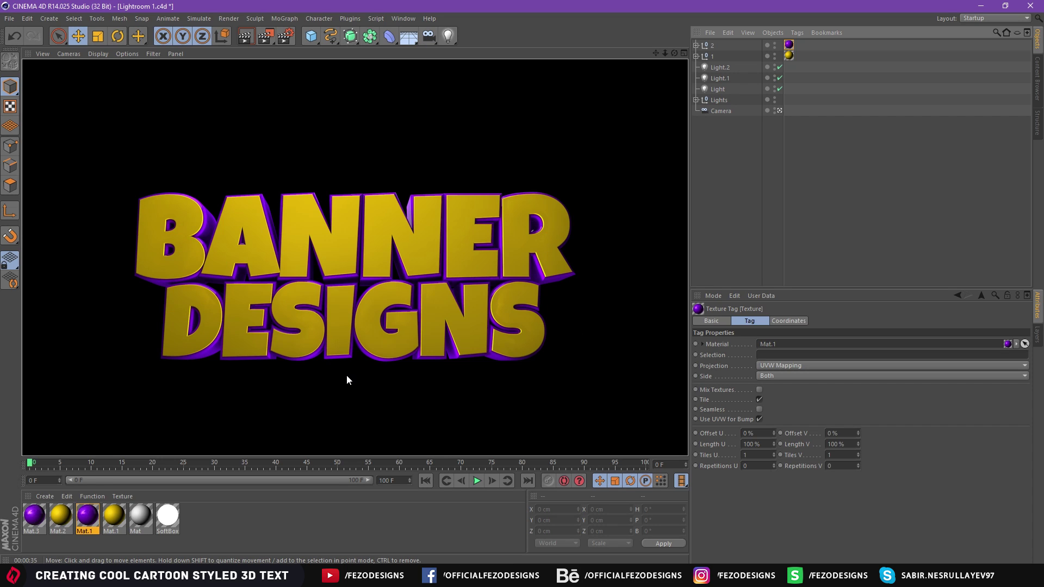
- Rotate all objects except the camera to a pitch of 2.8°, then deselect them
{"action": "left_click", "coordinate": [736, 187]}
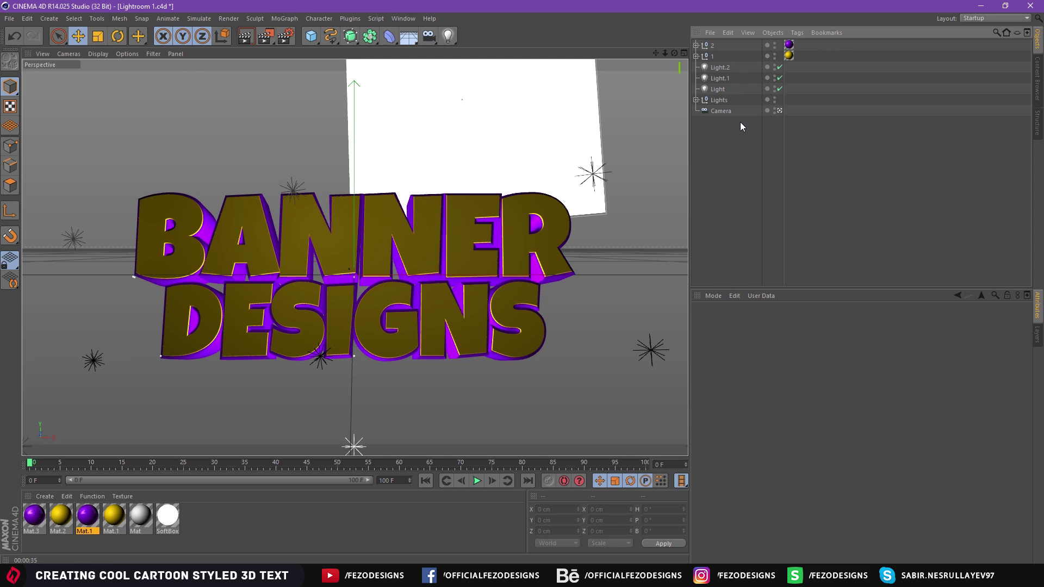
{"action": "left_click_drag", "start_coordinate": [743, 175], "coordinate": [725, 41]}
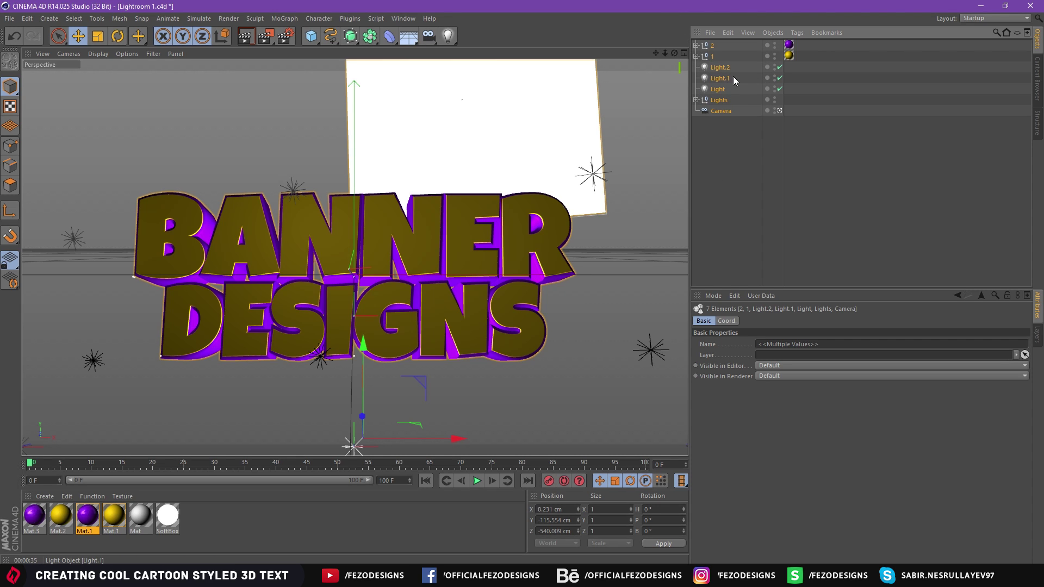
{"action": "left_click", "coordinate": [721, 111], "text": "ctrl"}
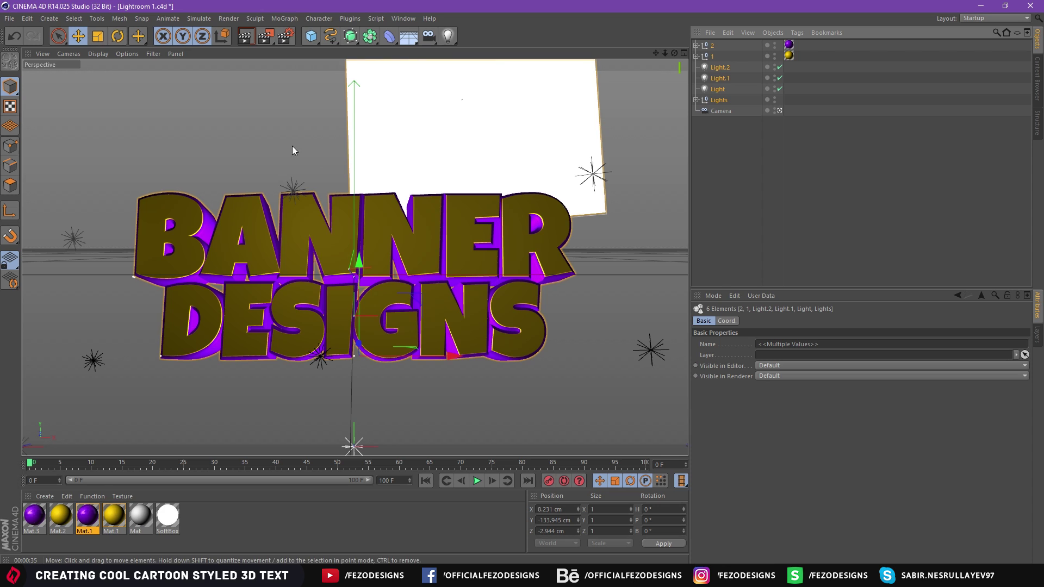
{"action": "left_click", "coordinate": [118, 37]}
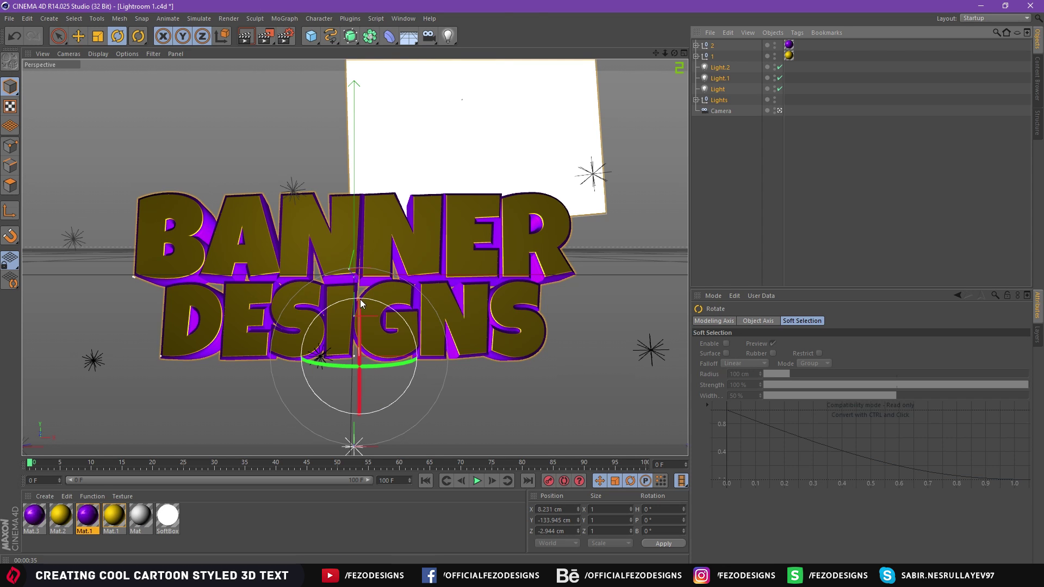
{"action": "left_click_drag", "start_coordinate": [358, 322], "coordinate": [356, 312]}
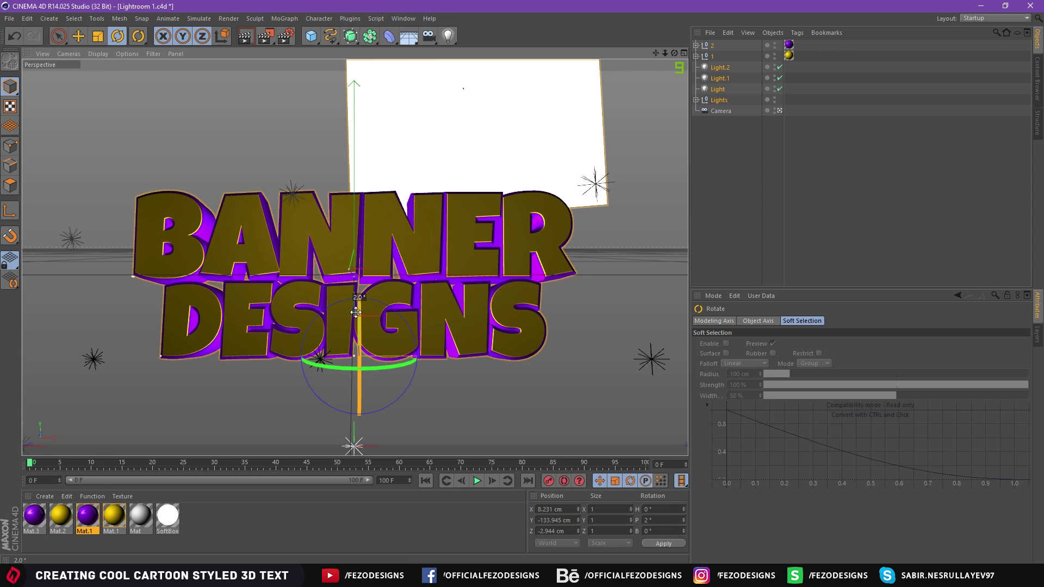
{"action": "left_click_drag", "start_coordinate": [355, 312], "coordinate": [355, 312]}
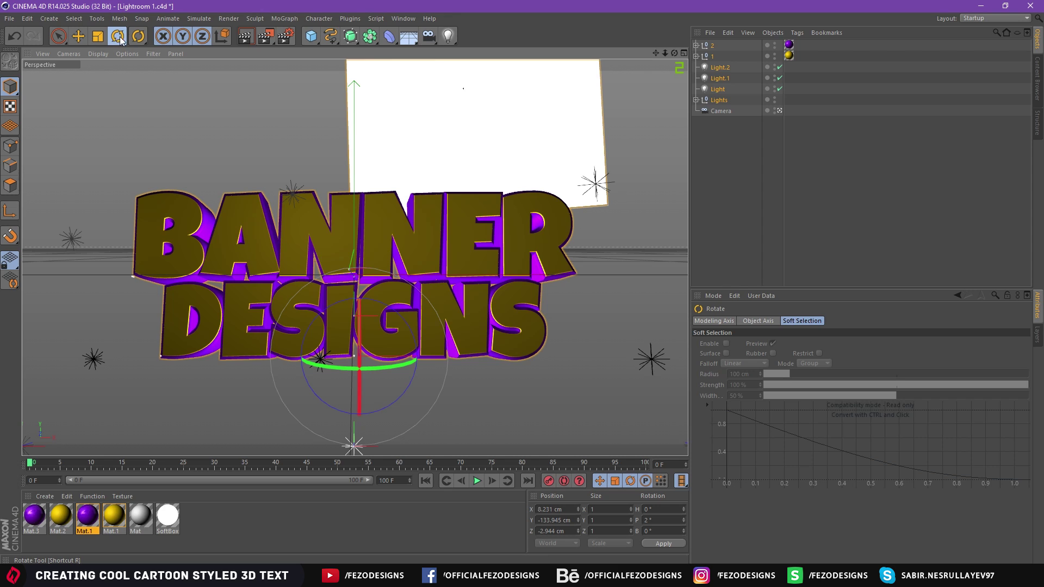
{"action": "left_click_drag", "start_coordinate": [357, 313], "coordinate": [357, 314]}
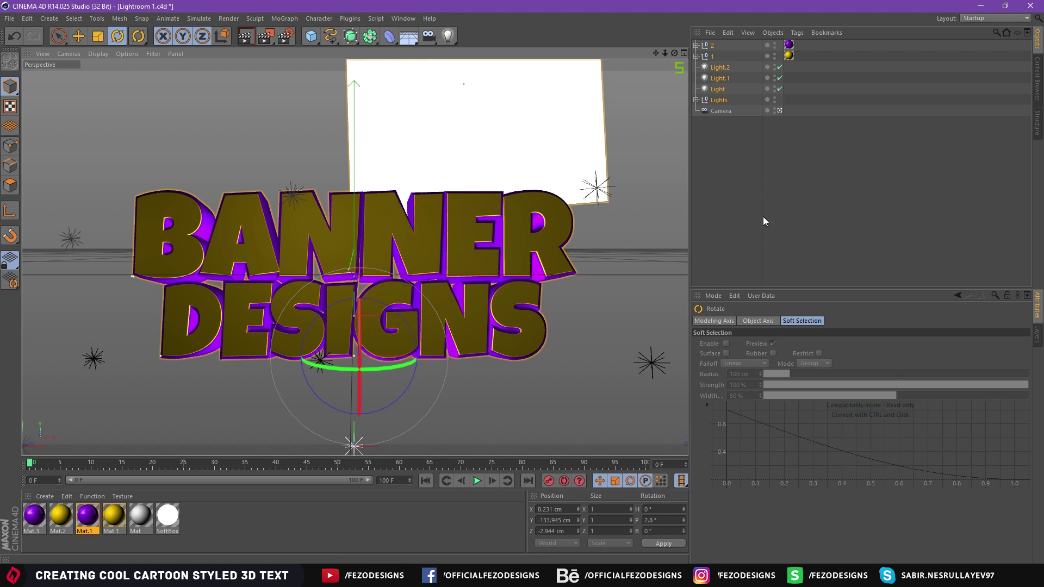
{"action": "left_click", "coordinate": [789, 193]}
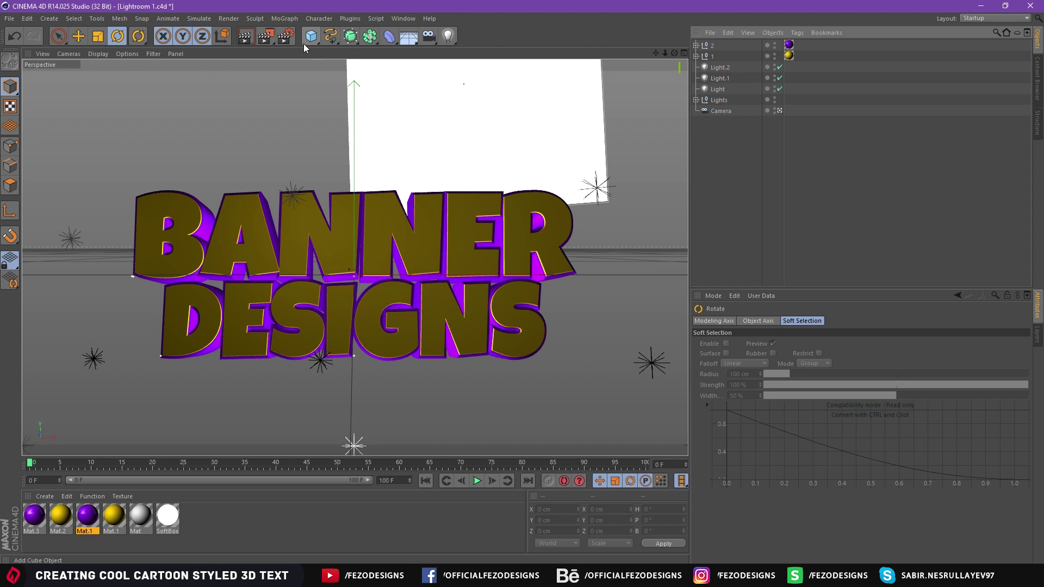
- Set the render output to save a regular image named render1 on the Desktop in PNG format
{"action": "left_click", "coordinate": [282, 37]}
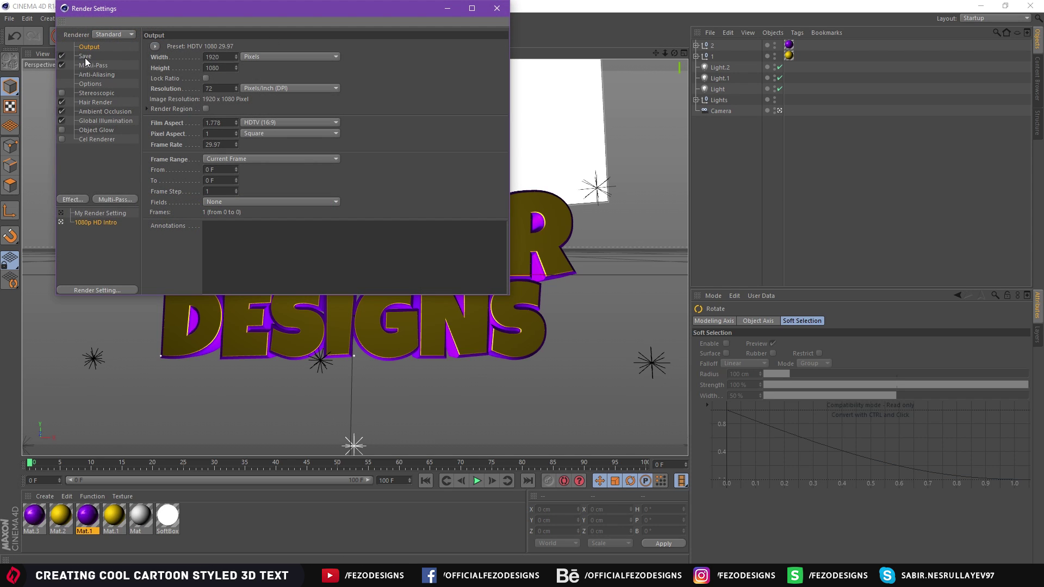
{"action": "left_click", "coordinate": [85, 56]}
{"action": "left_click", "coordinate": [496, 66]}
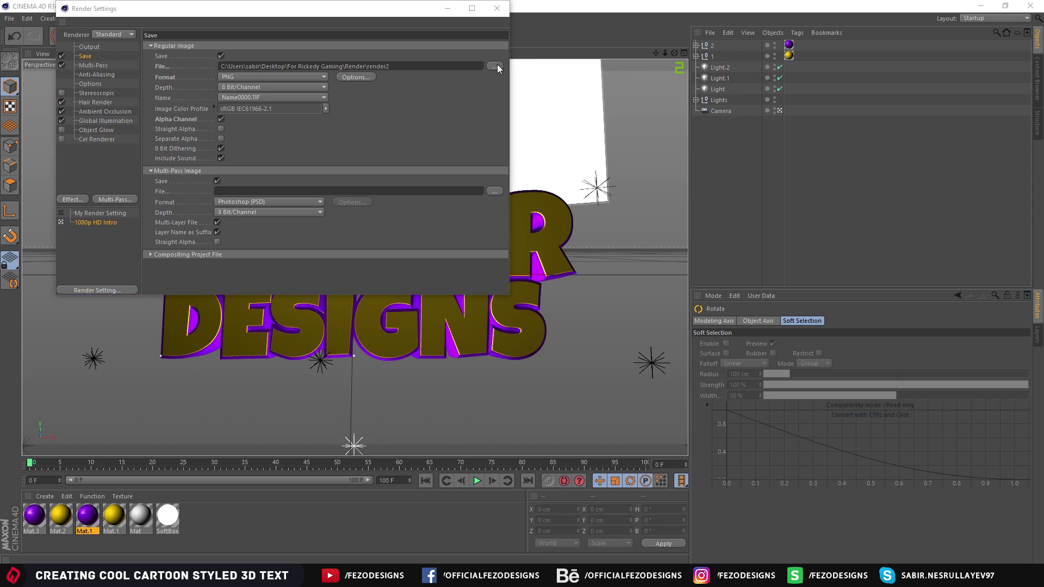
{"action": "left_click", "coordinate": [107, 125]}
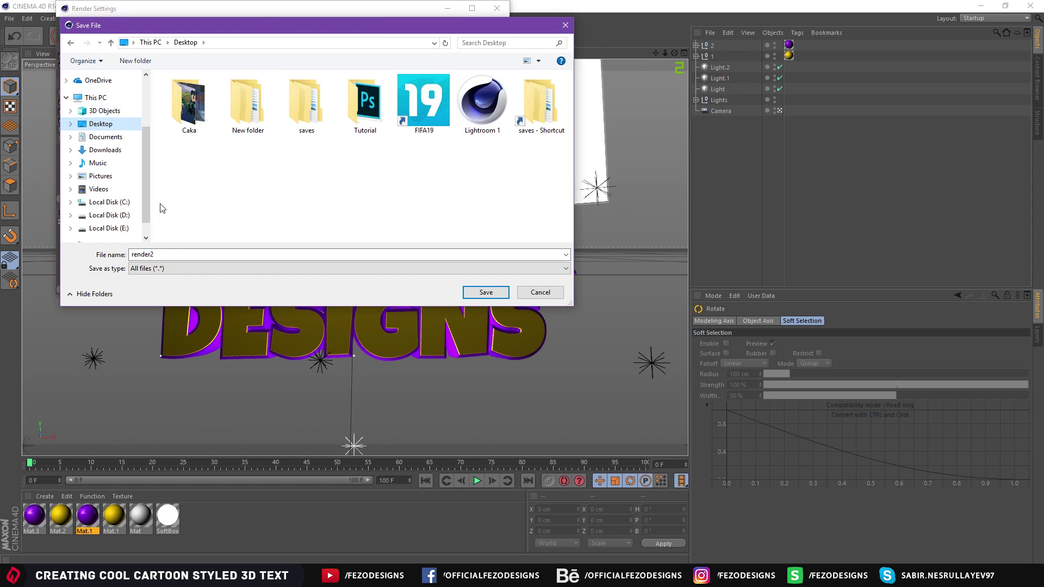
{"action": "left_click", "coordinate": [173, 254]}
{"action": "left_click", "coordinate": [174, 255]}
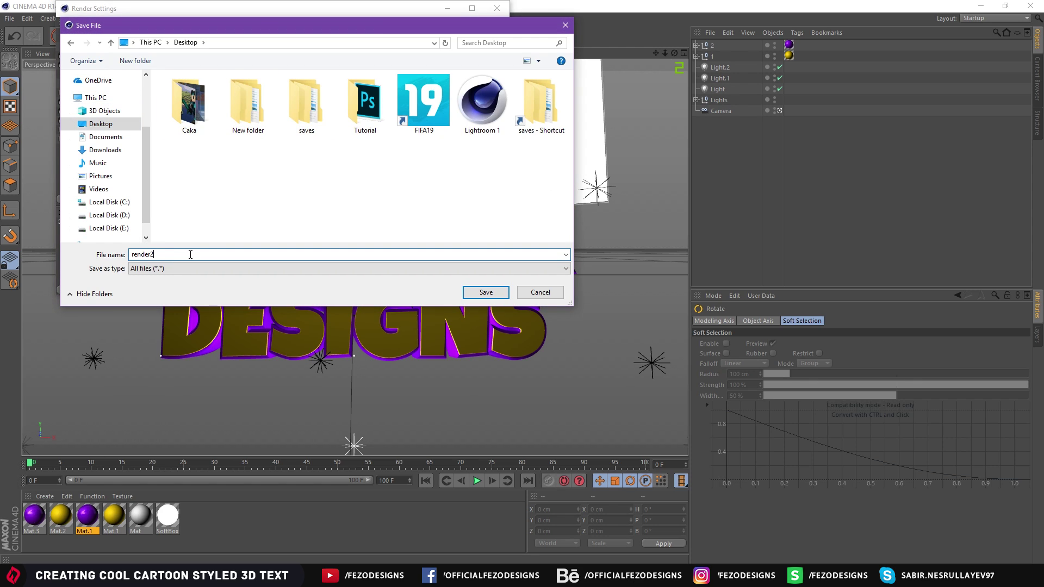
{"action": "left_click", "coordinate": [476, 294]}
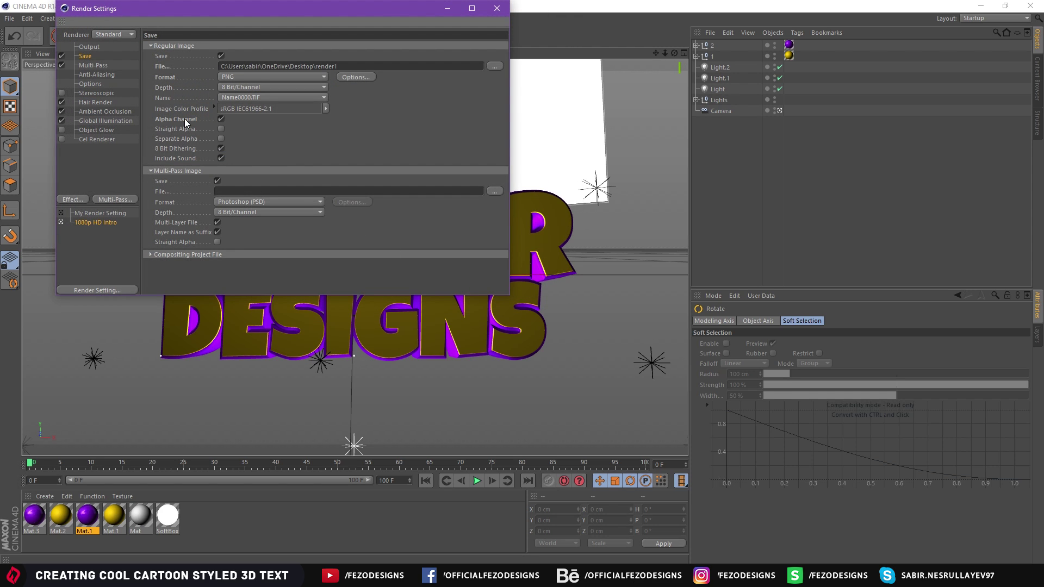
{"action": "left_click", "coordinate": [252, 77]}
{"action": "left_click", "coordinate": [252, 77]}
{"action": "left_click", "coordinate": [494, 12]}
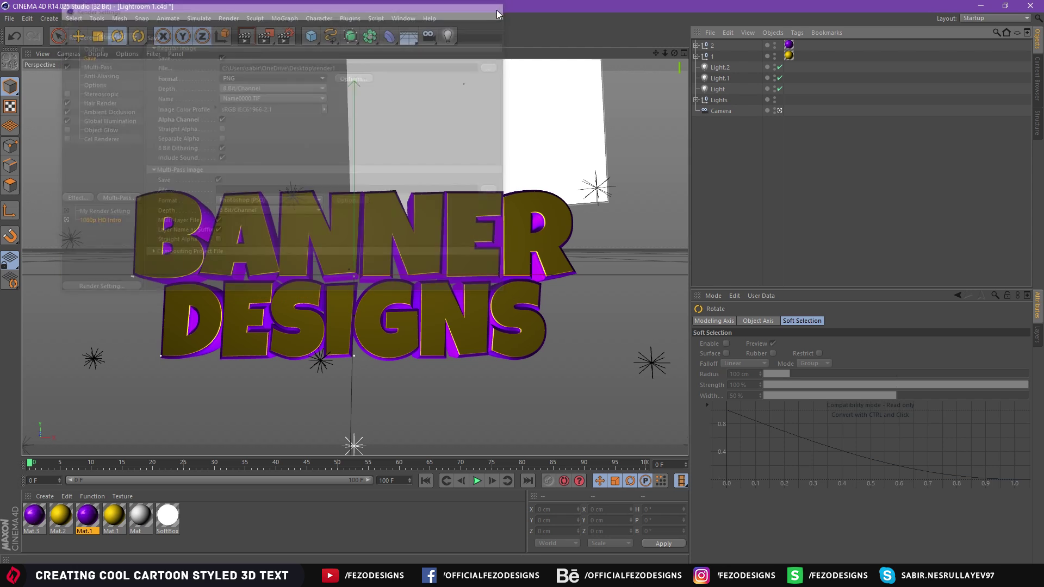
- Render the BANNER DESIGNS scene to the Picture Viewer
{"action": "left_click", "coordinate": [265, 39]}
{"action": "scroll", "coordinate": [354, 345], "scroll_direction": "down", "scroll_amount": 3}
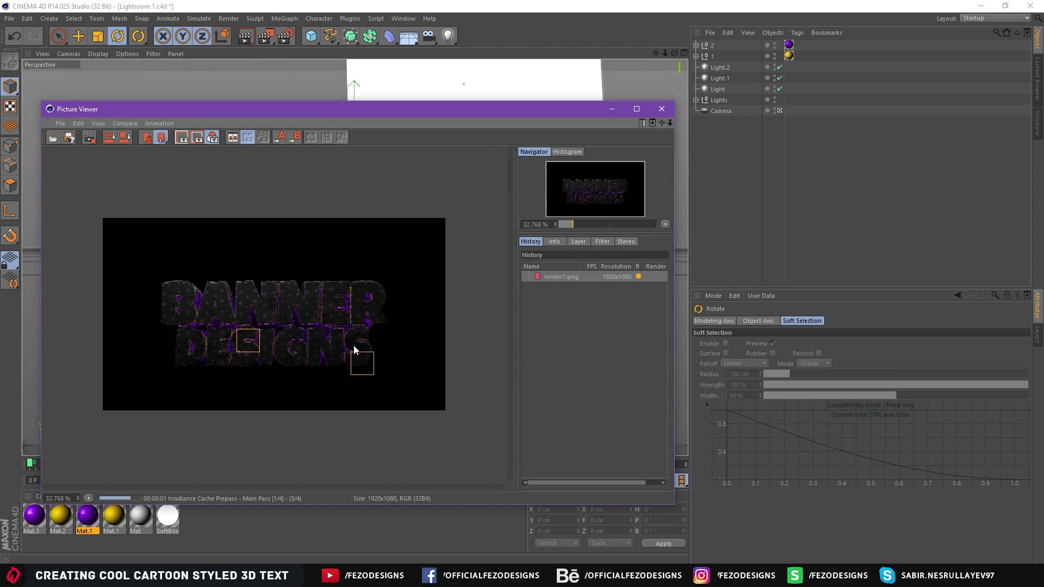
{"action": "scroll", "coordinate": [337, 397], "scroll_direction": "up", "scroll_amount": 1}
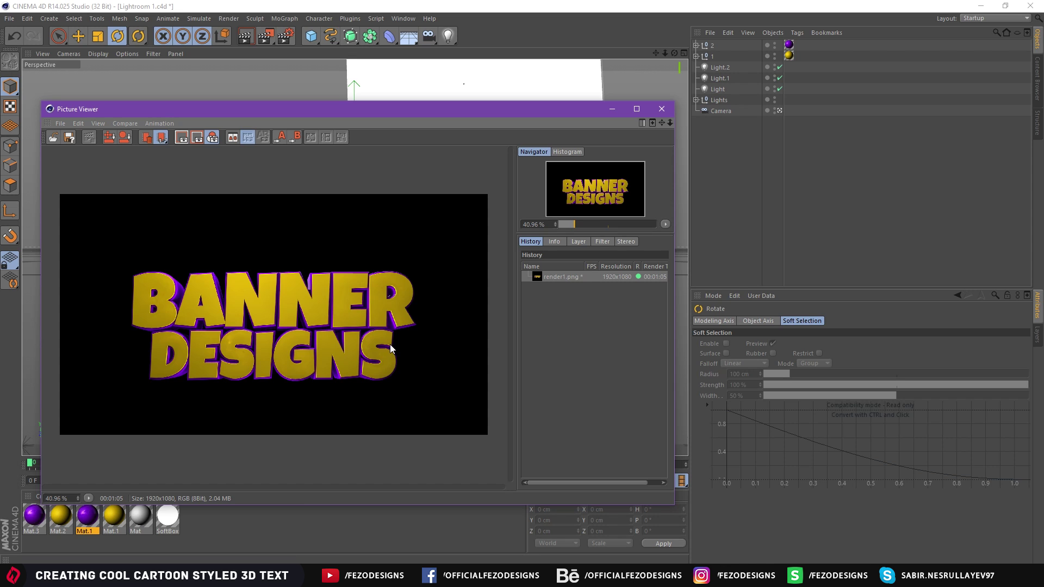
- Examine the lettering, bevels and purple outlines of both words close up in the finished render
{"action": "scroll", "coordinate": [357, 361], "scroll_direction": "up", "scroll_amount": 3}
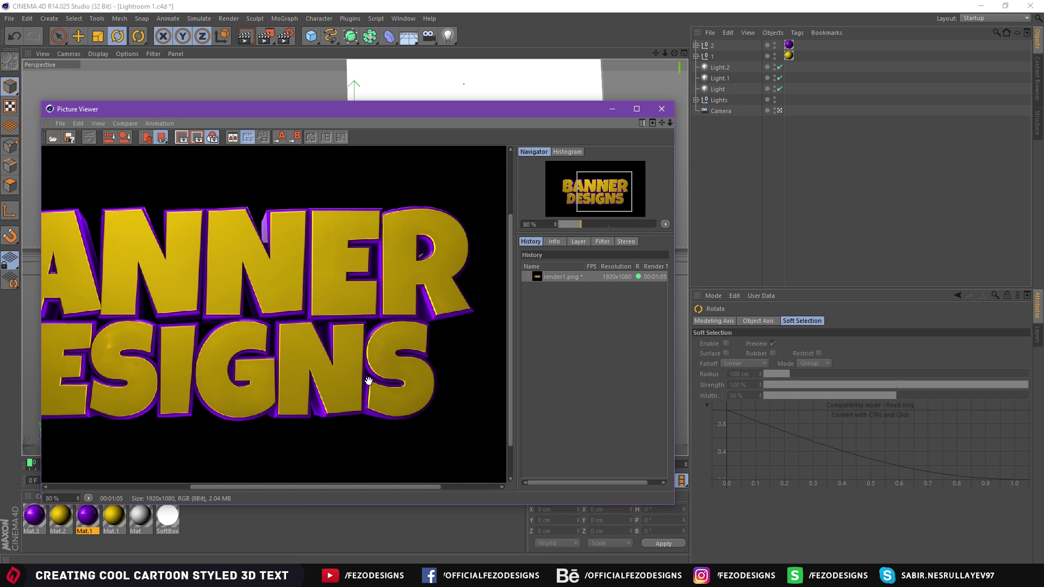
{"action": "scroll", "coordinate": [369, 381], "scroll_direction": "up", "scroll_amount": 4}
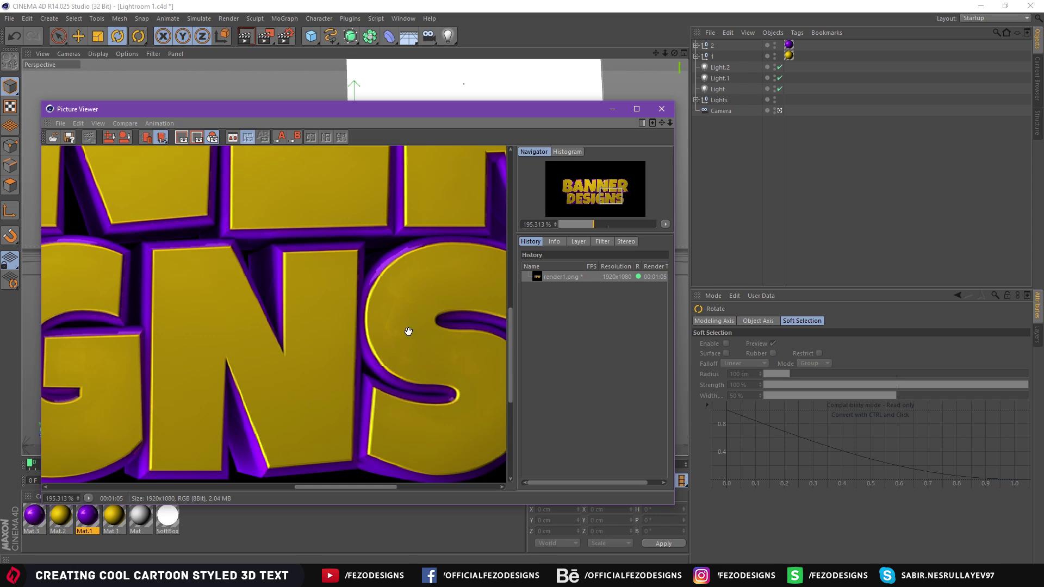
{"action": "left_click_drag", "start_coordinate": [422, 326], "coordinate": [374, 354]}
{"action": "left_click_drag", "start_coordinate": [319, 327], "coordinate": [340, 287]}
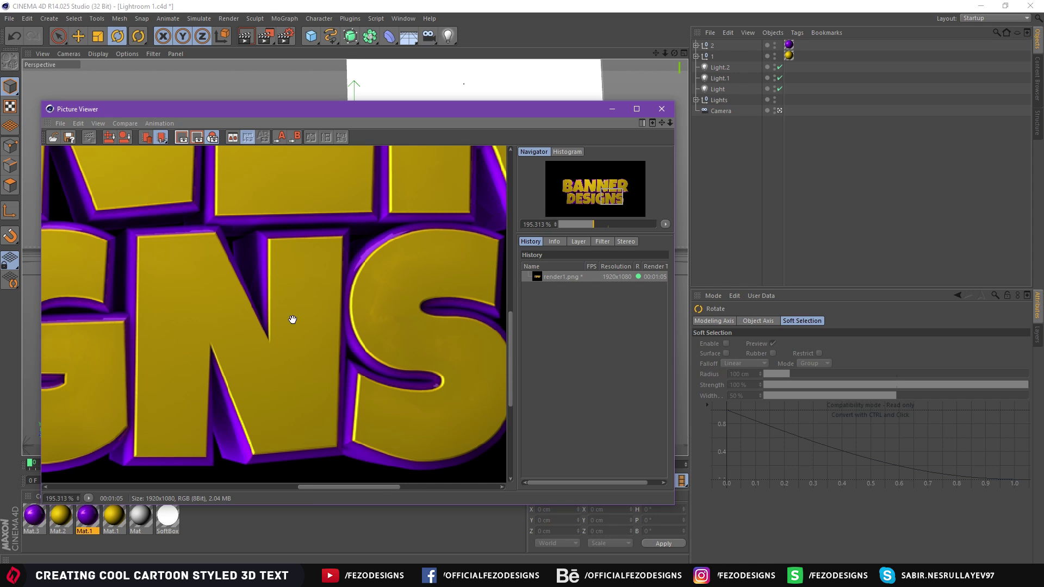
{"action": "left_click_drag", "start_coordinate": [285, 319], "coordinate": [423, 318]}
{"action": "left_click_drag", "start_coordinate": [245, 313], "coordinate": [370, 312]}
{"action": "left_click_drag", "start_coordinate": [248, 312], "coordinate": [485, 299]}
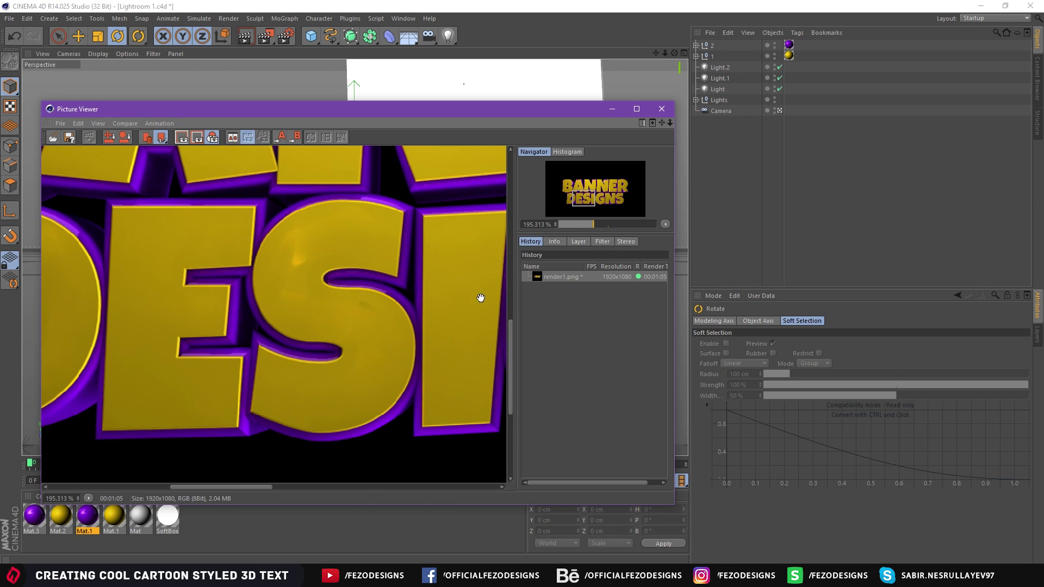
{"action": "left_click_drag", "start_coordinate": [305, 248], "coordinate": [402, 321]}
{"action": "left_click_drag", "start_coordinate": [220, 251], "coordinate": [279, 370]}
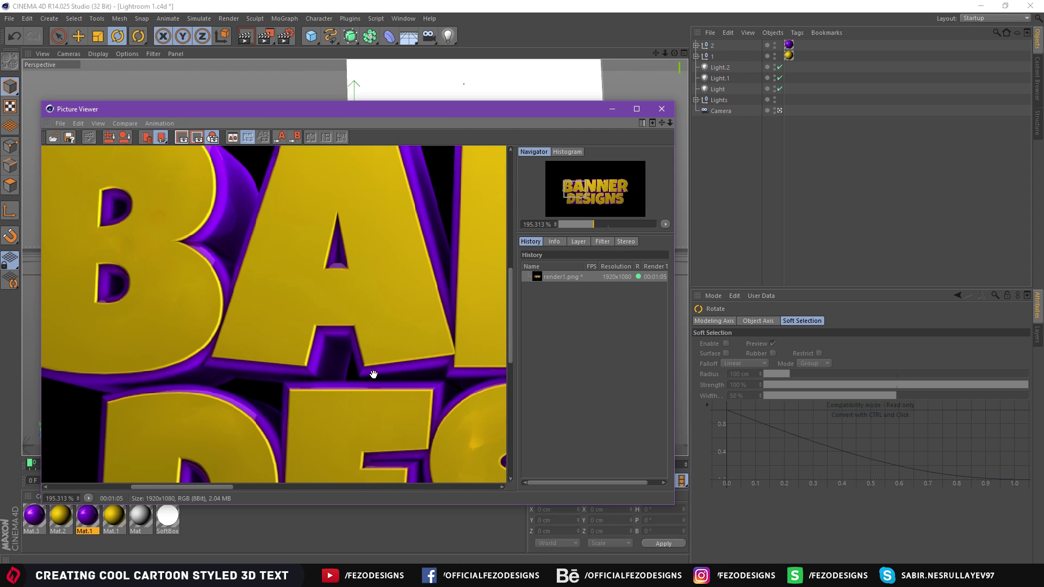
{"action": "left_click_drag", "start_coordinate": [404, 378], "coordinate": [234, 216]}
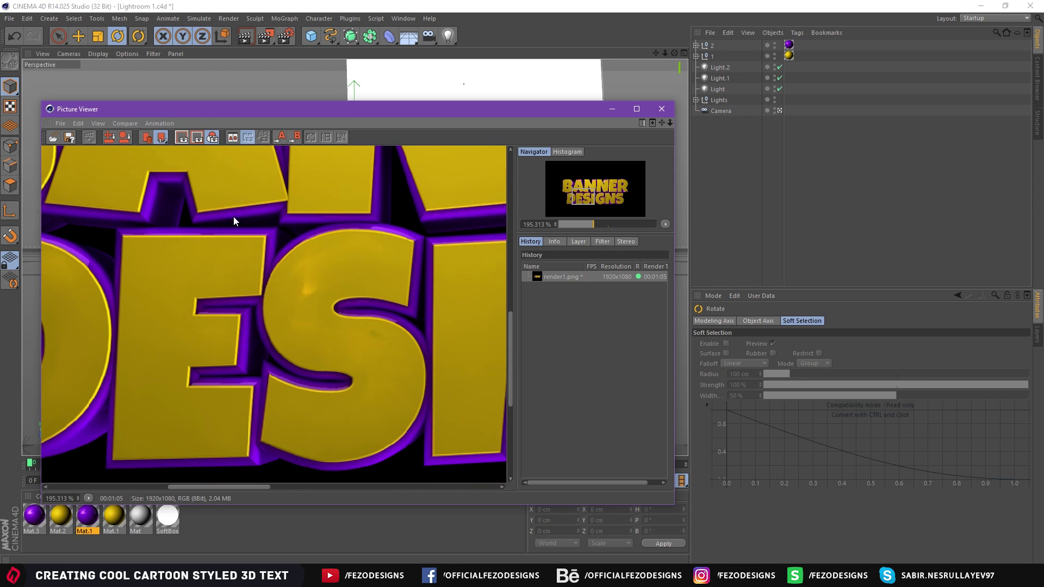
{"action": "left_click_drag", "start_coordinate": [406, 373], "coordinate": [356, 294]}
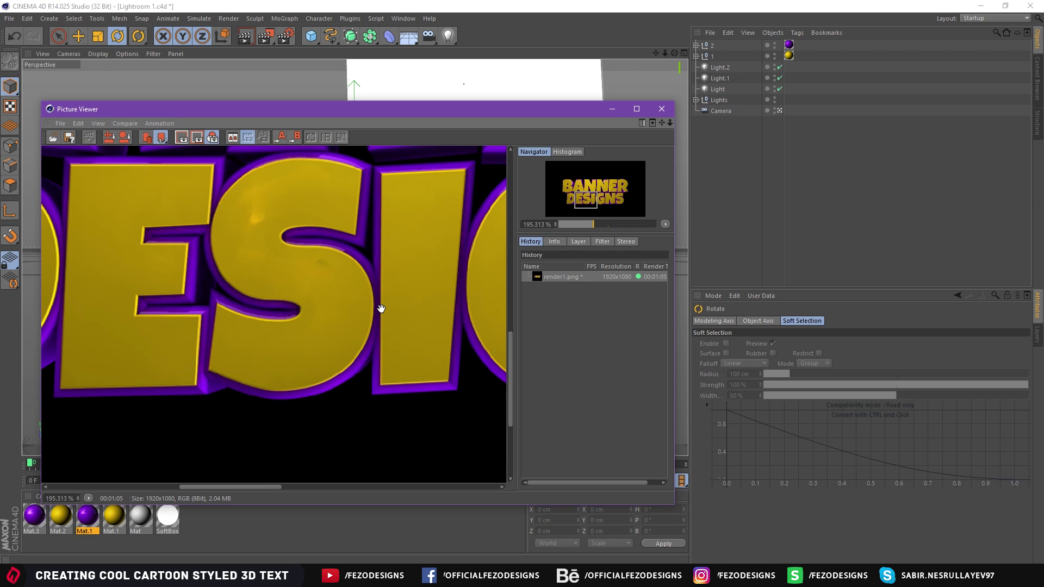
{"action": "left_click_drag", "start_coordinate": [392, 297], "coordinate": [309, 299]}
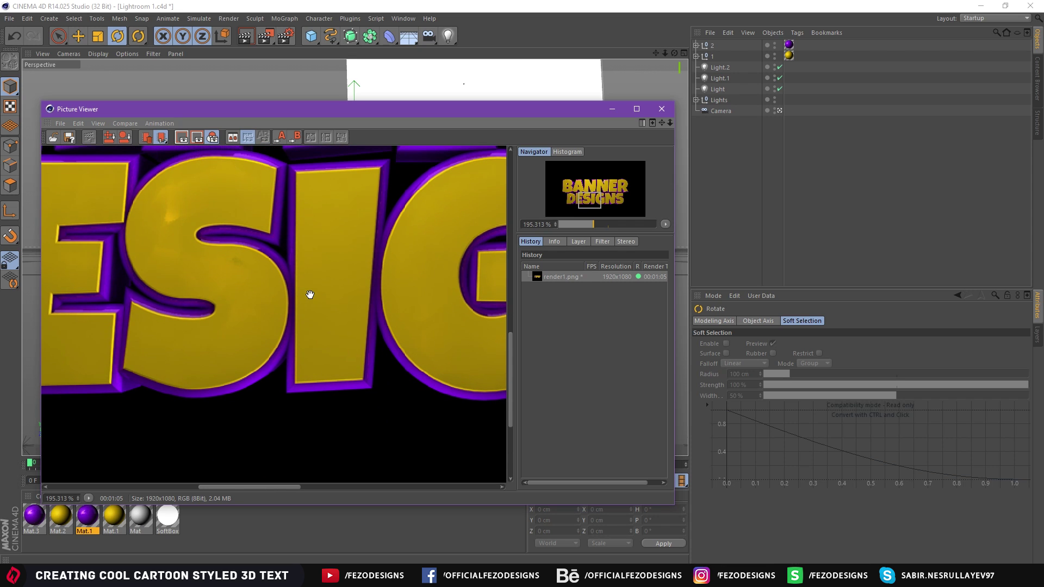
{"action": "left_click_drag", "start_coordinate": [396, 320], "coordinate": [317, 373]}
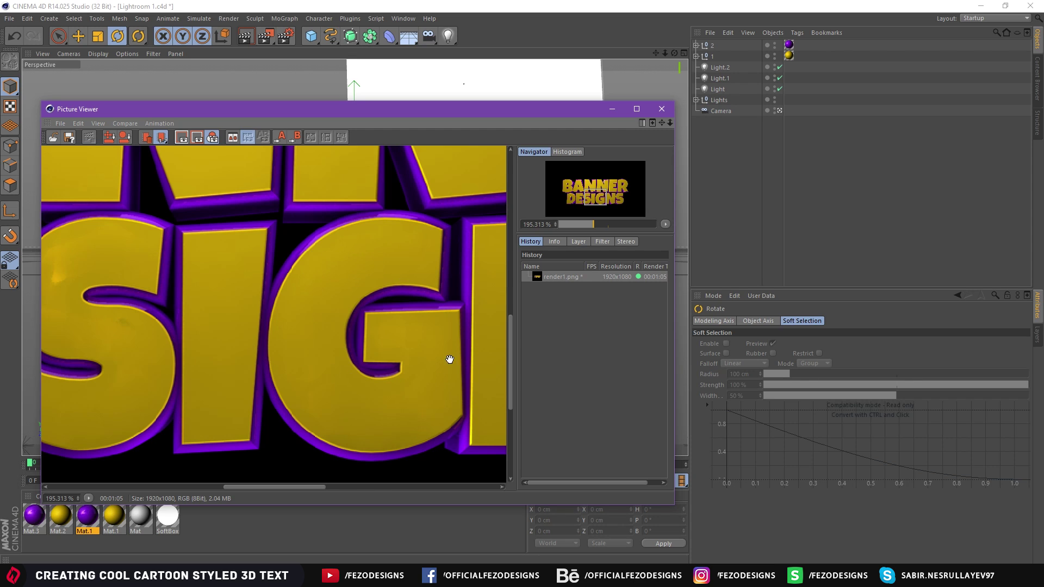
- Inspect the letters of DESIGNS close up in the render and close the Picture Viewer
{"action": "left_click_drag", "start_coordinate": [462, 289], "coordinate": [354, 291]}
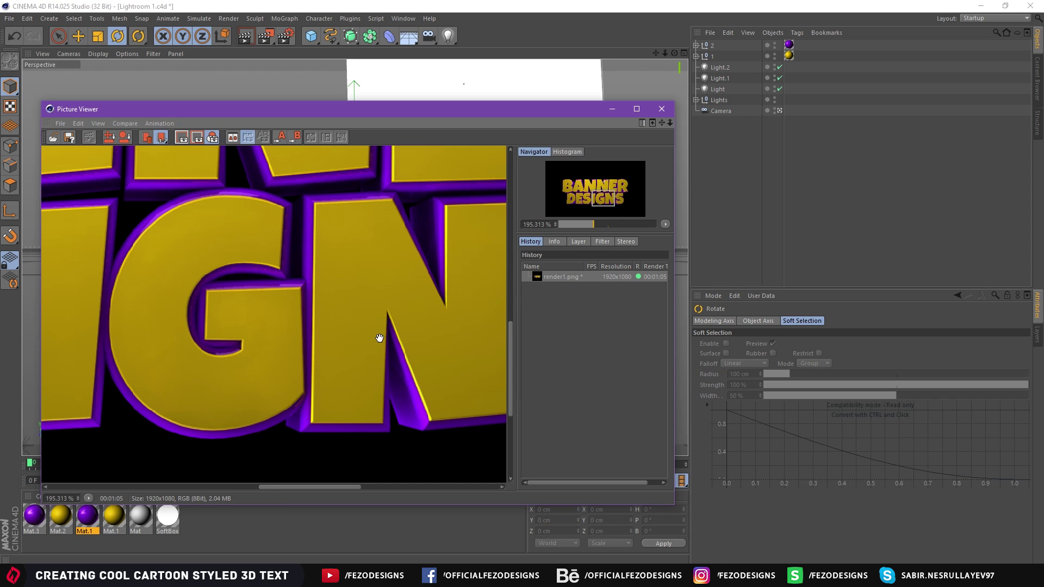
{"action": "left_click_drag", "start_coordinate": [378, 338], "coordinate": [331, 279]}
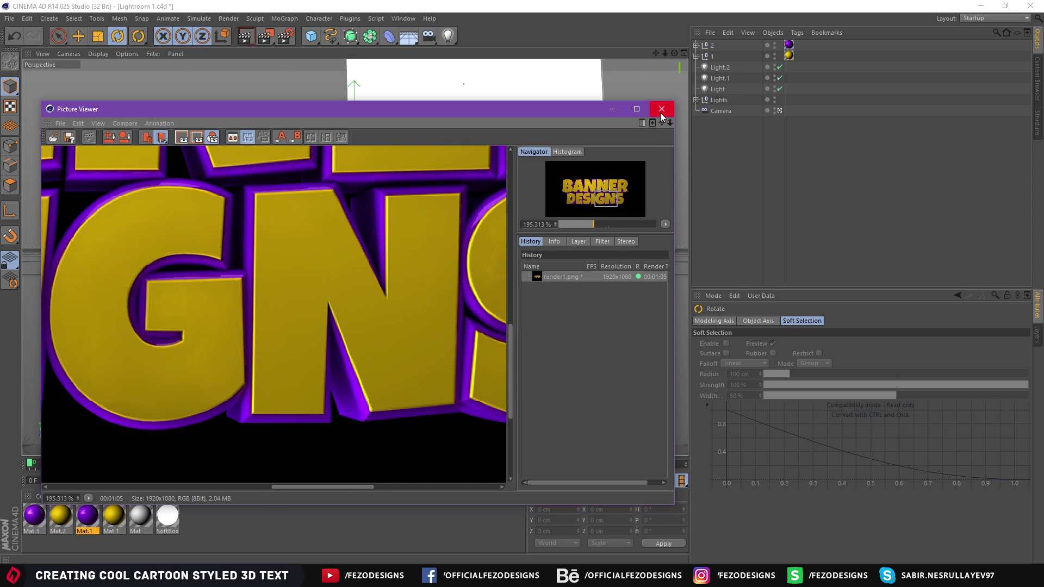
{"action": "left_click", "coordinate": [661, 110]}
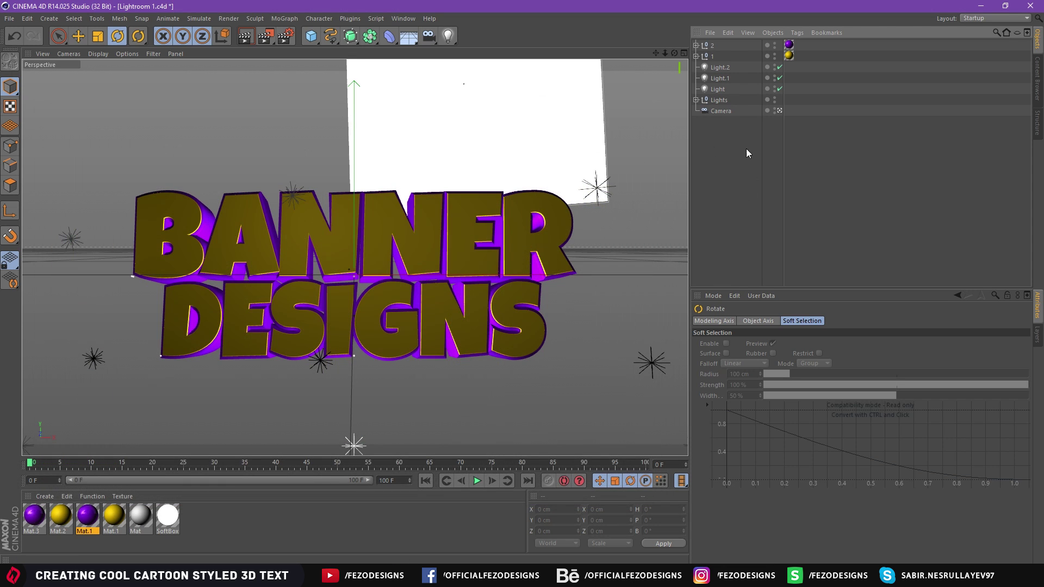
- Hide the purple outline null 2 in both the viewport and the render, then deselect it
{"action": "left_click", "coordinate": [710, 47]}
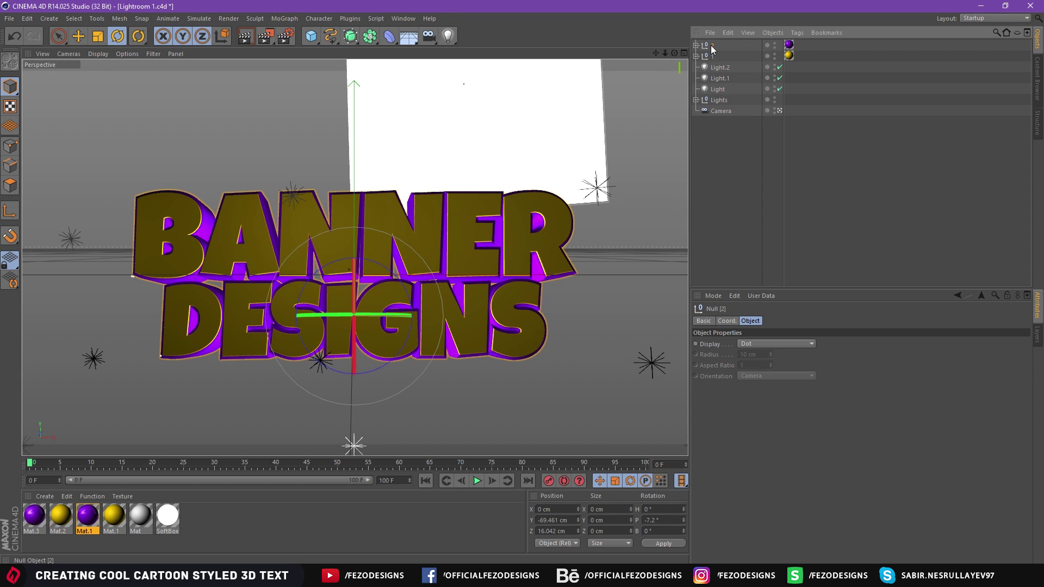
{"action": "left_click", "coordinate": [773, 44]}
{"action": "left_click", "coordinate": [774, 45]}
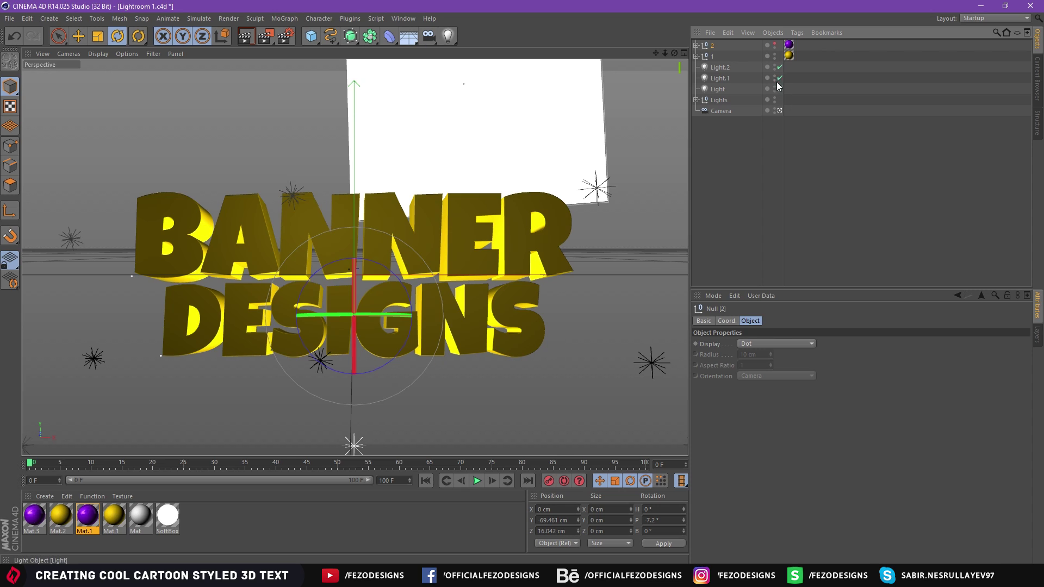
{"action": "left_click", "coordinate": [774, 48]}
{"action": "left_click", "coordinate": [710, 175]}
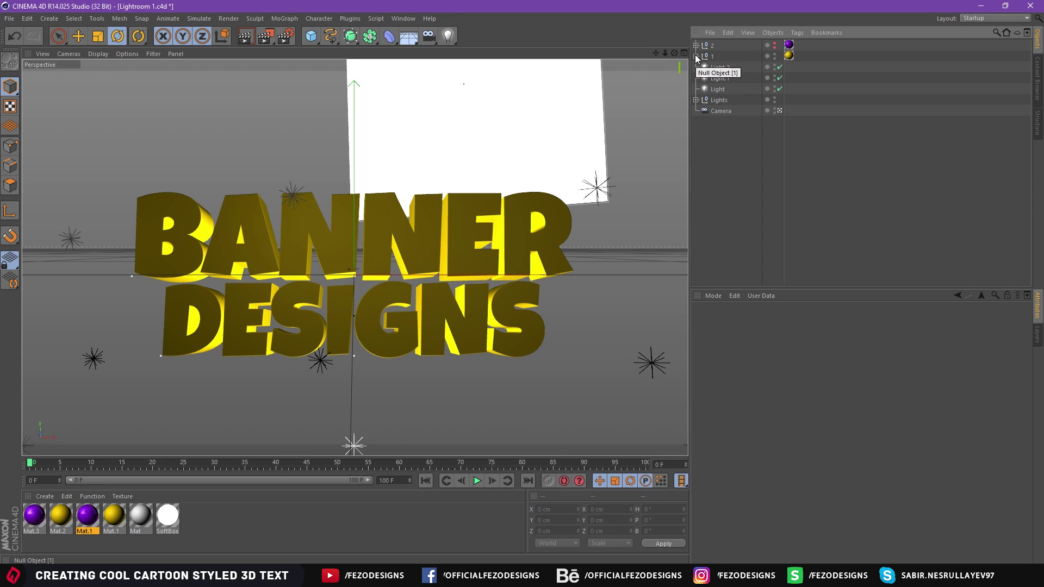
- Set both the start and end caps of the Designs and Banner texts inside null 1 to Cap
{"action": "left_click", "coordinate": [696, 56]}
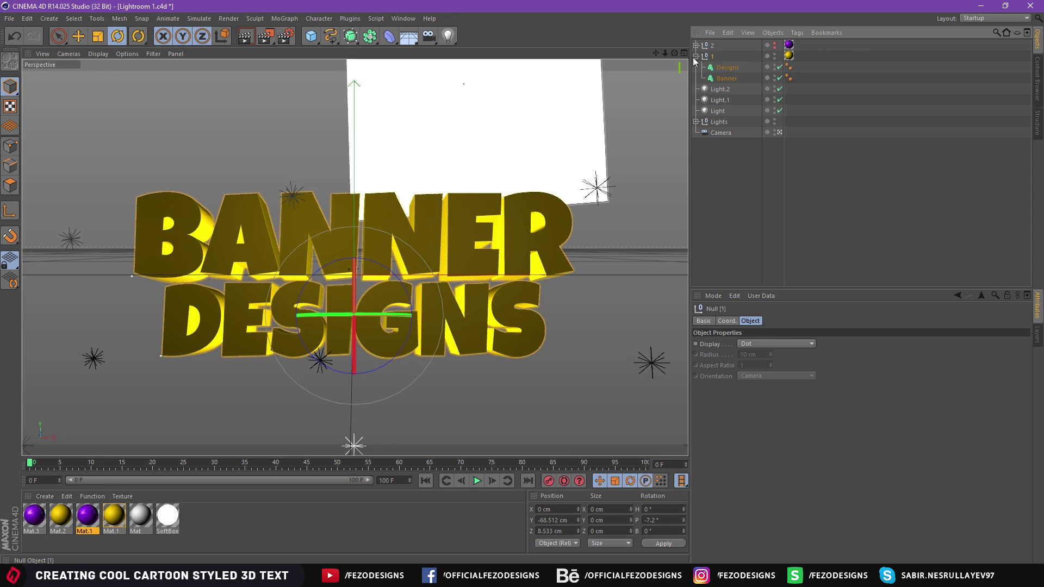
{"action": "left_click", "coordinate": [728, 68]}
{"action": "left_click", "coordinate": [727, 78], "text": "ctrl"}
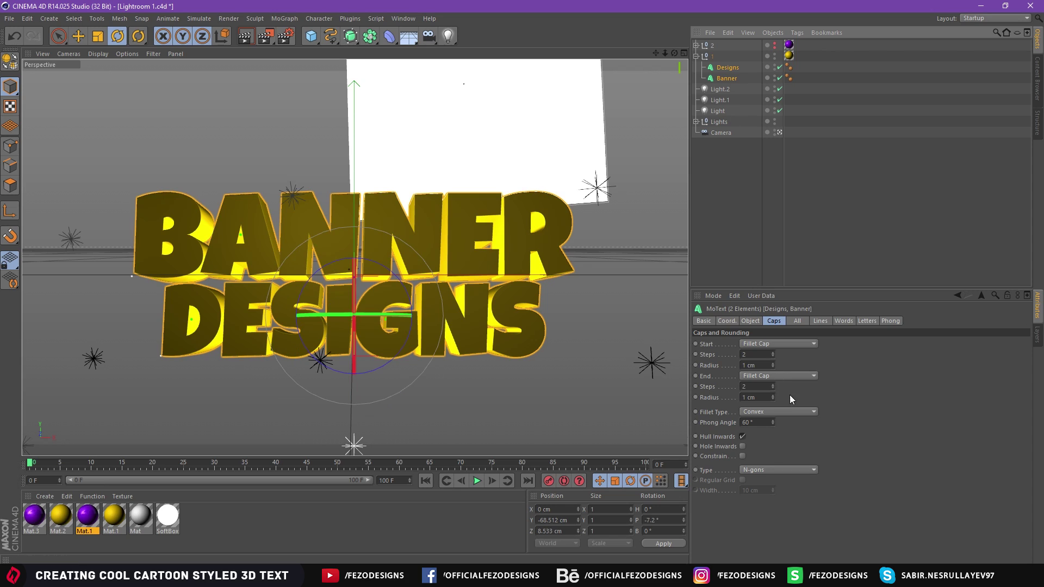
{"action": "left_click", "coordinate": [755, 347]}
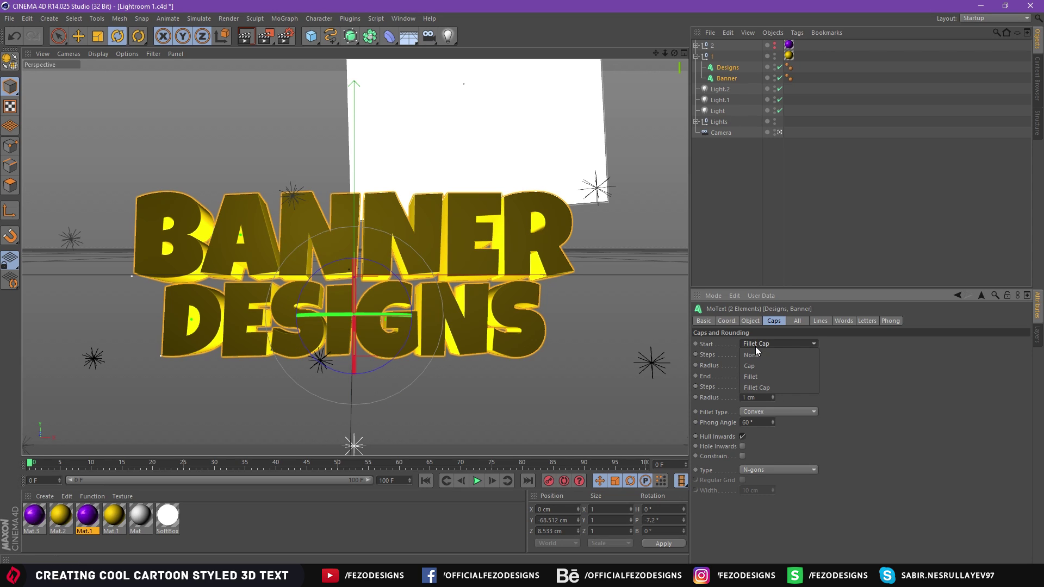
{"action": "left_click", "coordinate": [756, 361]}
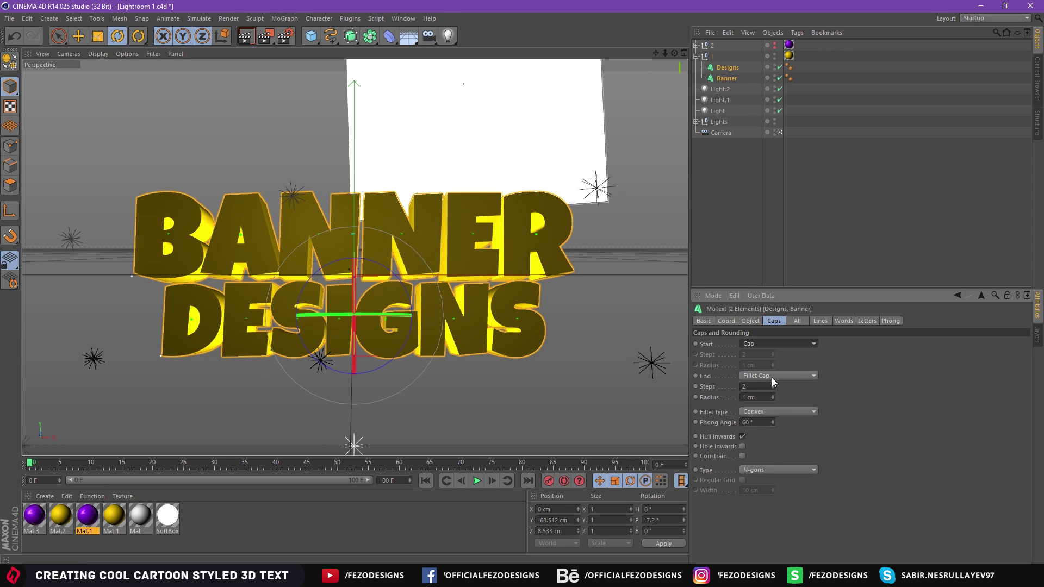
{"action": "left_click", "coordinate": [766, 377]}
{"action": "left_click", "coordinate": [758, 398]}
- Set the depth of the Designs and Banner texts to 0 cm and deselect them
{"action": "left_click", "coordinate": [751, 321]}
{"action": "left_click_drag", "start_coordinate": [764, 343], "coordinate": [697, 348]}
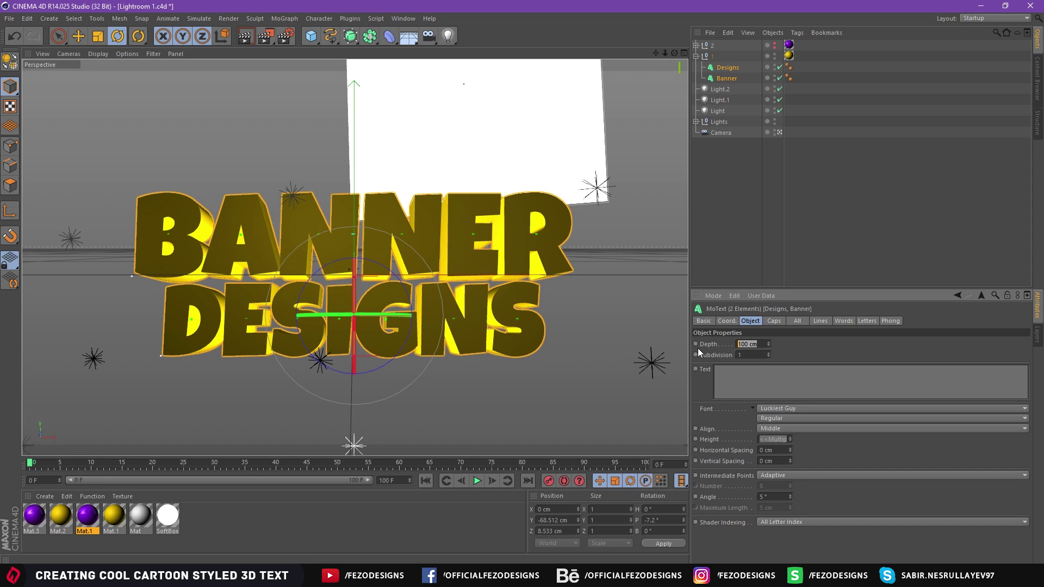
{"action": "type", "text": "0"}
{"action": "key", "text": "Return"}
{"action": "left_click", "coordinate": [795, 237]}
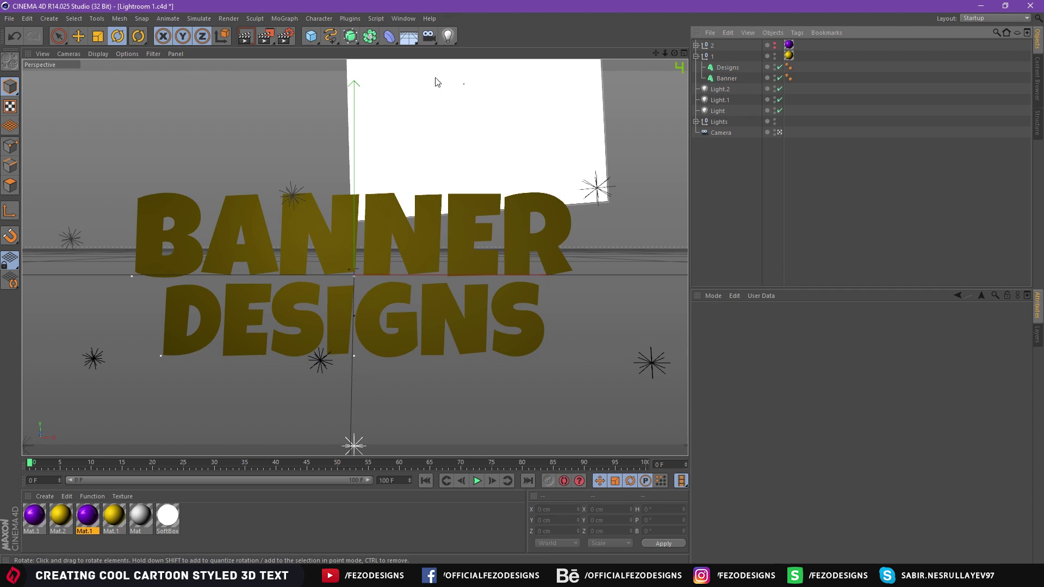
- Change the output file name to render2 on the Desktop and render the flat yellow text to the Picture Viewer
{"action": "left_click", "coordinate": [284, 36]}
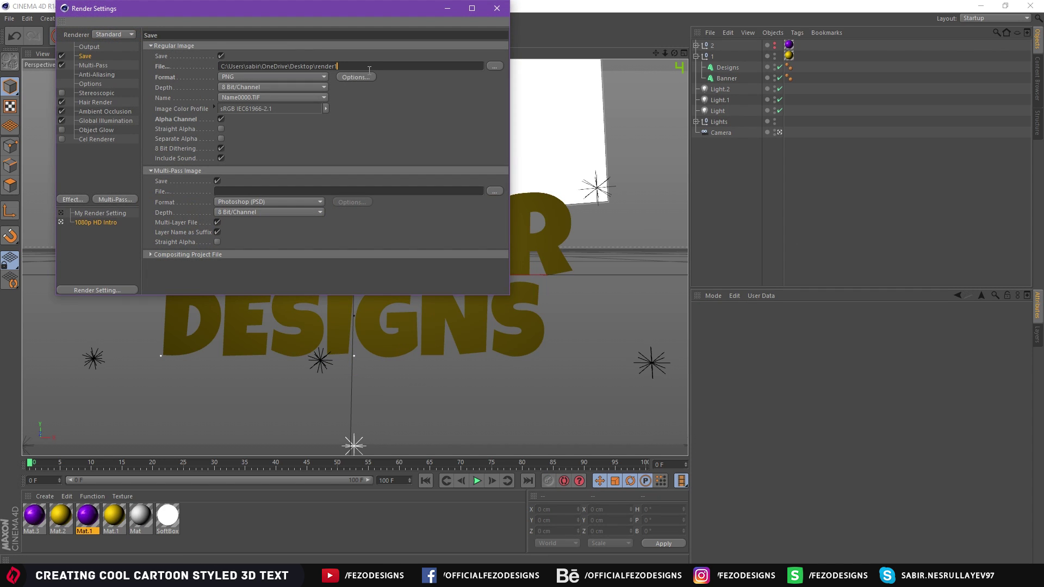
{"action": "left_click", "coordinate": [496, 8]}
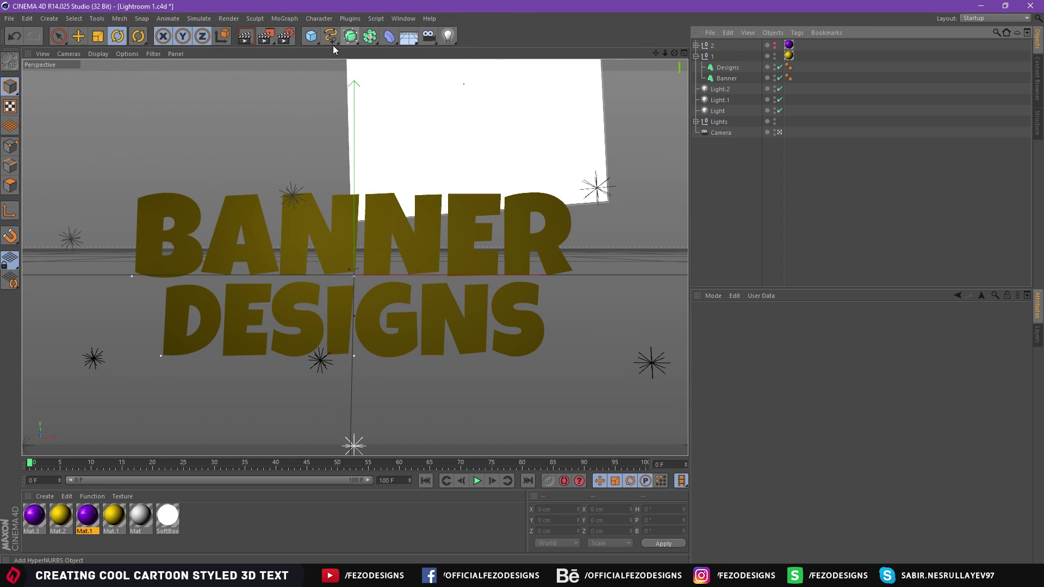
{"action": "left_click", "coordinate": [263, 41]}
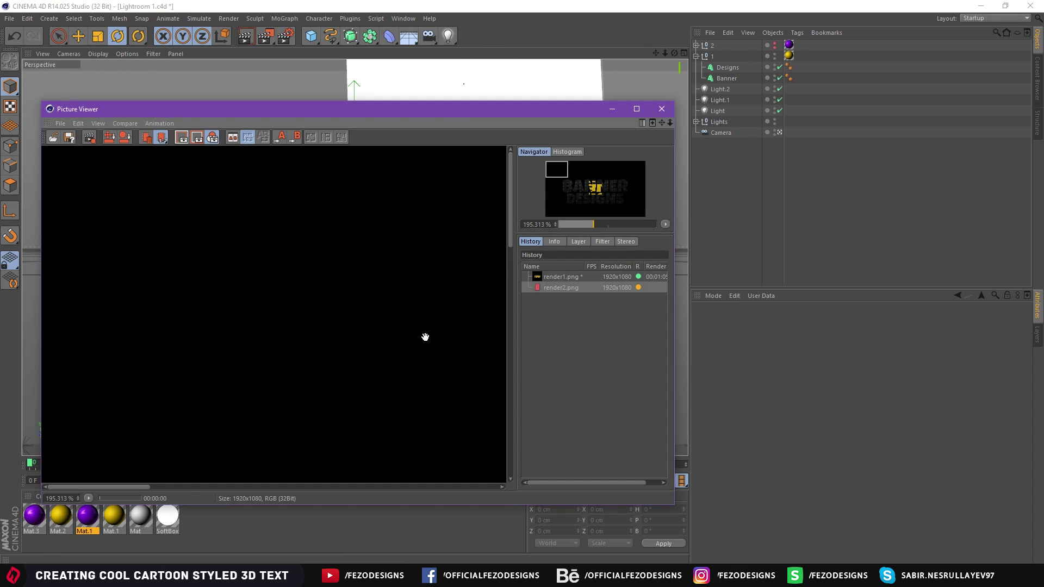
- Examine the flat yellow lettering of the render2 image up close and as a whole, then close the Picture Viewer
{"action": "scroll", "coordinate": [425, 350], "scroll_direction": "down", "scroll_amount": 2}
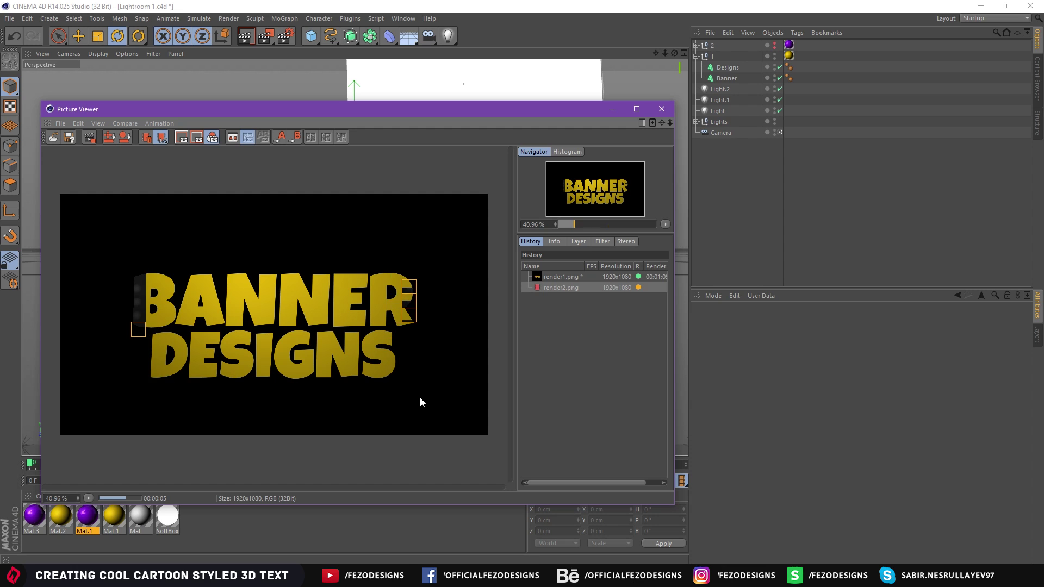
{"action": "scroll", "coordinate": [421, 400], "scroll_direction": "up", "scroll_amount": 8}
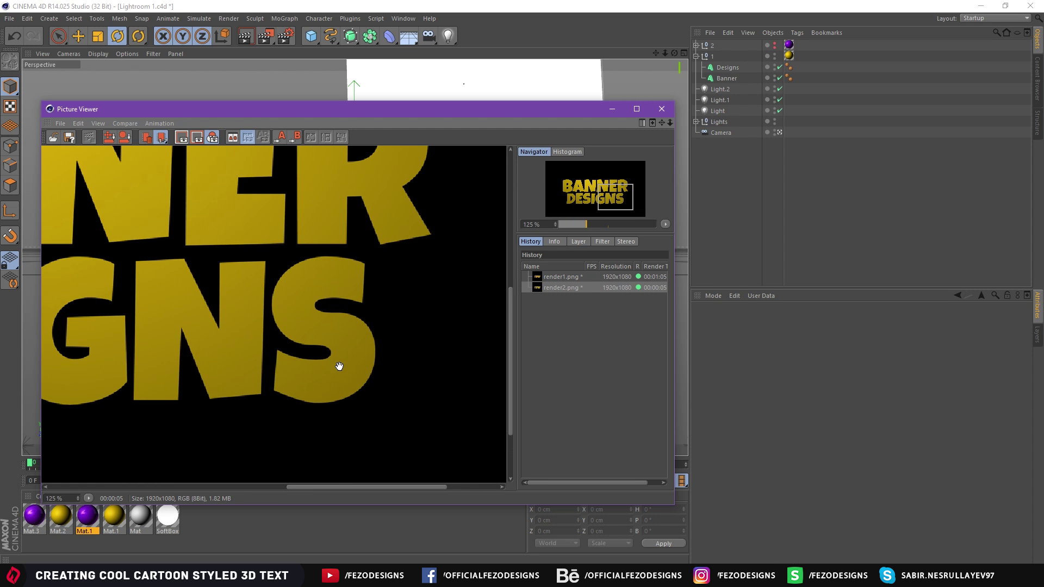
{"action": "scroll", "coordinate": [275, 295], "scroll_direction": "down", "scroll_amount": 2}
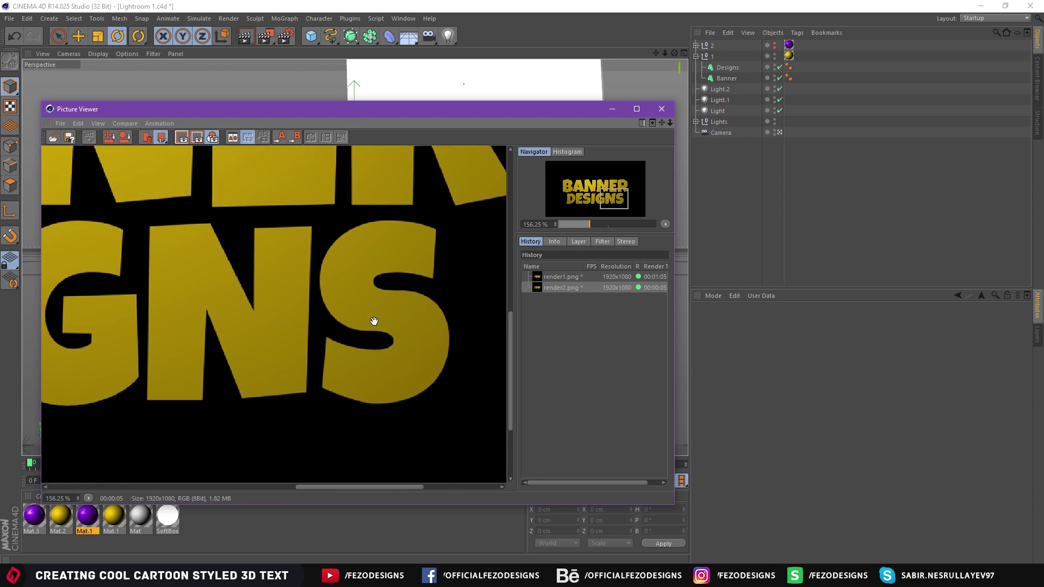
{"action": "scroll", "coordinate": [274, 286], "scroll_direction": "down", "scroll_amount": 5}
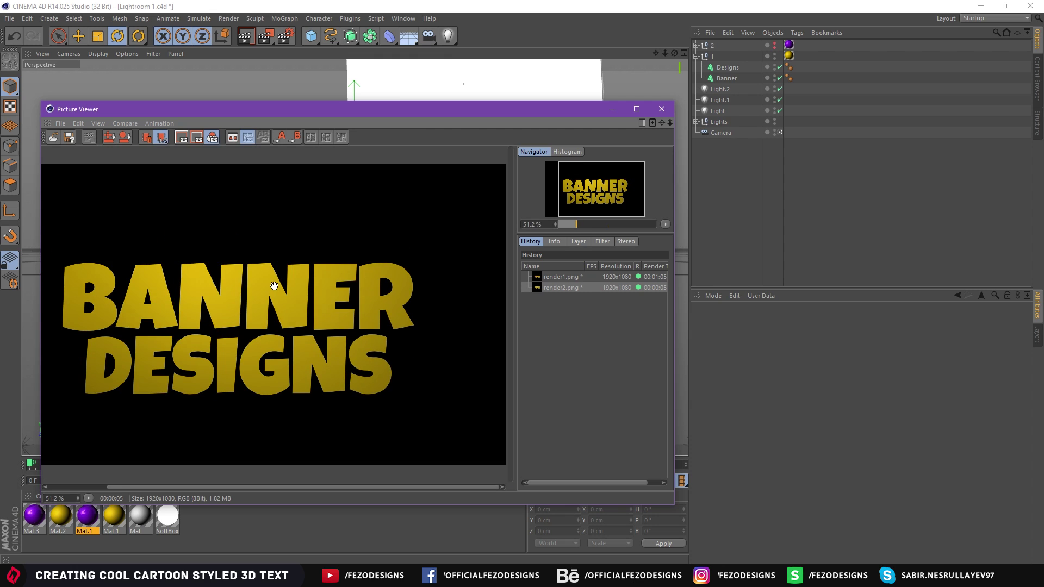
{"action": "scroll", "coordinate": [256, 307], "scroll_direction": "down", "scroll_amount": 2}
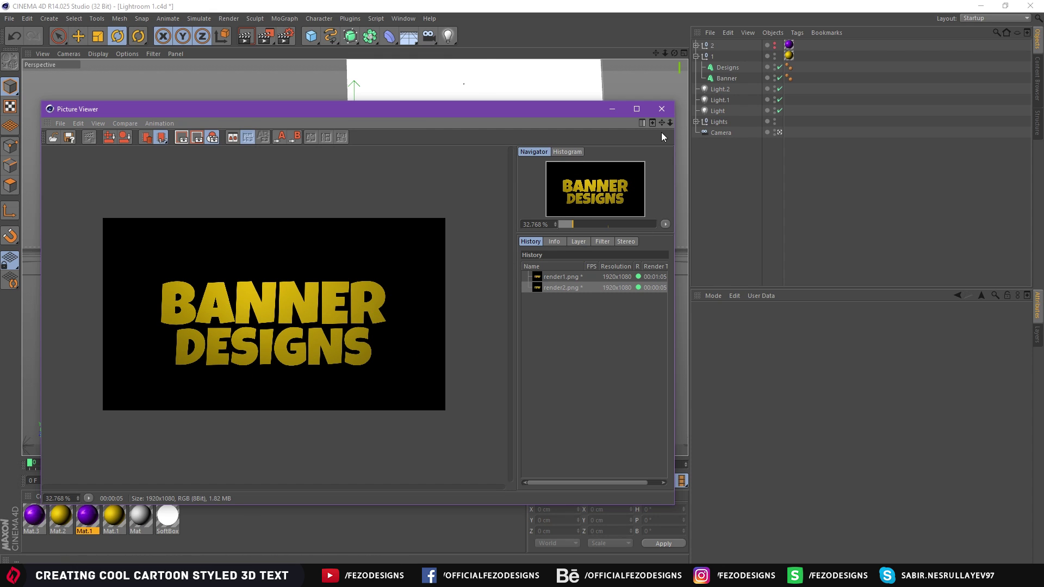
{"action": "left_click", "coordinate": [661, 109]}
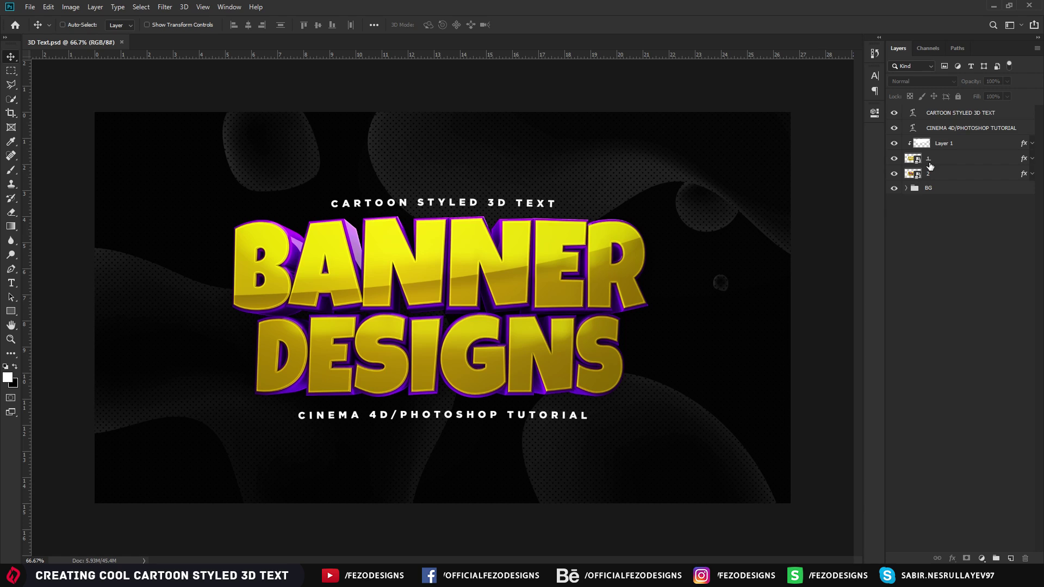
- Switch to Photoshop, group all layers above the BG group in 3D Text.psd, and hide that new group
{"action": "left_click", "coordinate": [977, 144]}
{"action": "left_click", "coordinate": [958, 177], "text": "shift"}
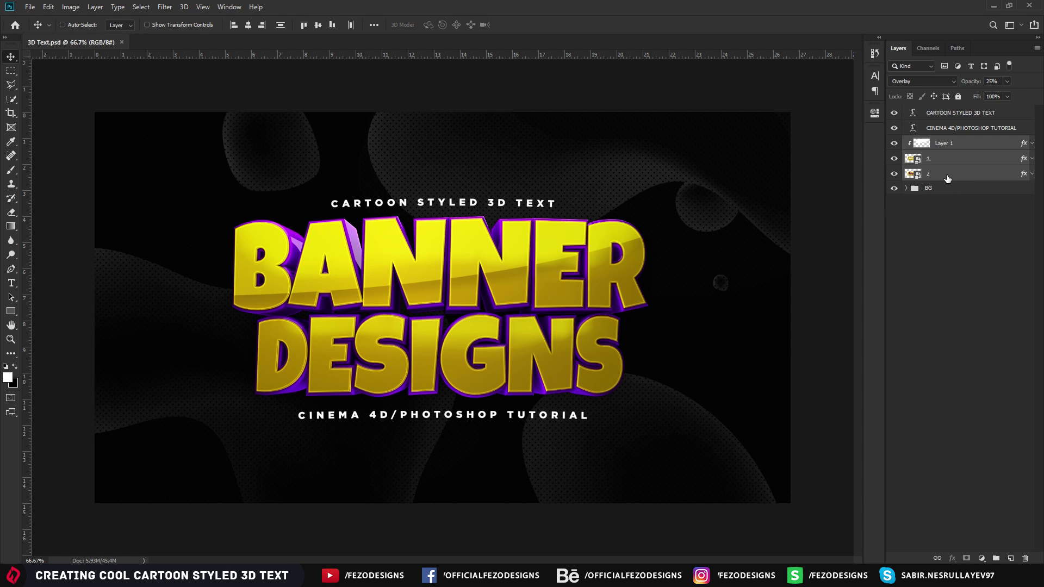
{"action": "left_click", "coordinate": [947, 176]}
{"action": "left_click", "coordinate": [962, 116], "text": "shift"}
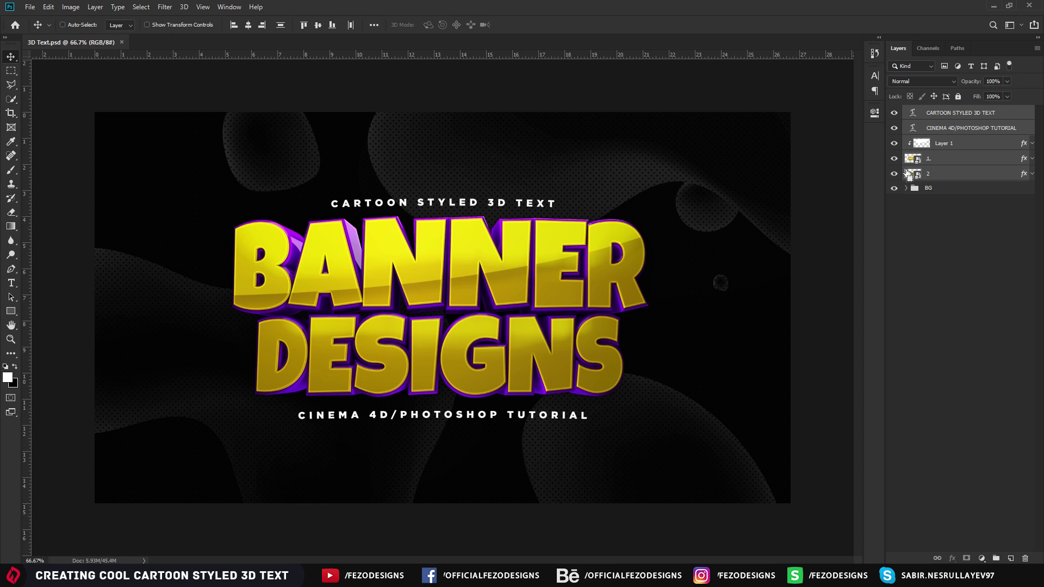
{"action": "key", "text": "ctrl+g"}
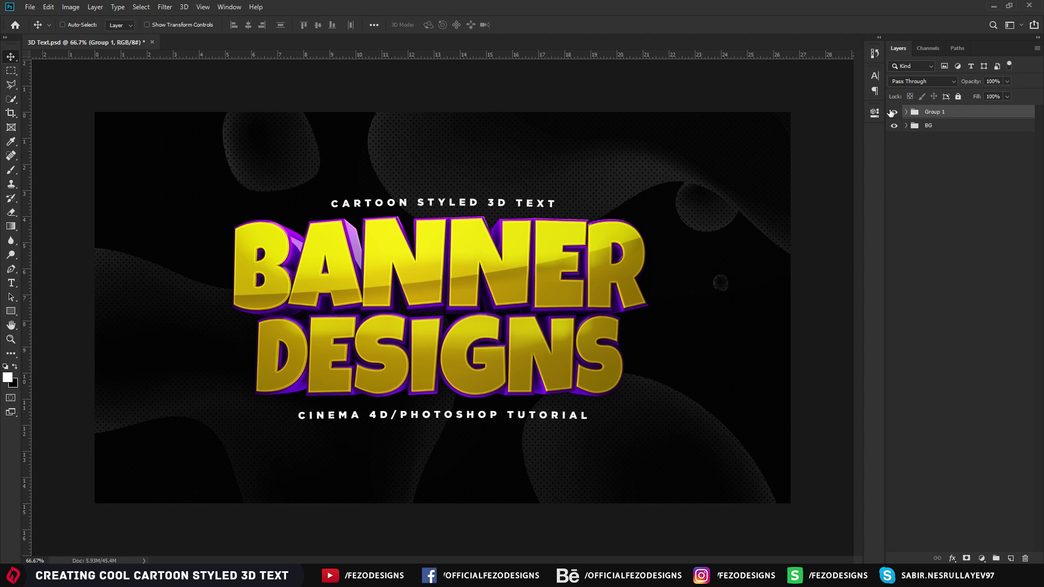
{"action": "left_click", "coordinate": [893, 112]}
- Open the render1 and render2 images from the Desktop
{"action": "left_click", "coordinate": [30, 7]}
{"action": "left_click", "coordinate": [54, 32]}
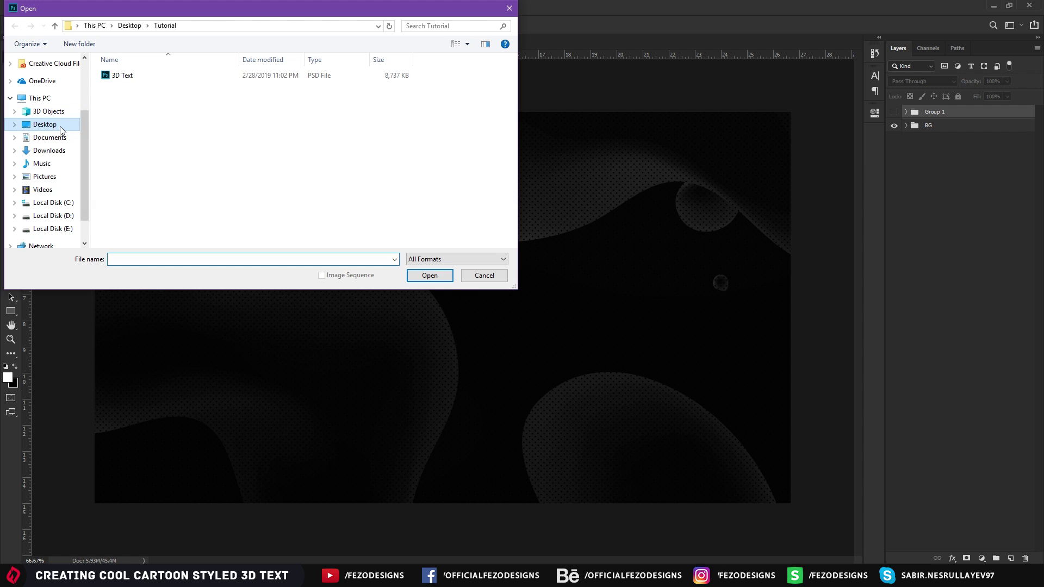
{"action": "left_click", "coordinate": [59, 125]}
{"action": "left_click_drag", "start_coordinate": [217, 207], "coordinate": [133, 155]}
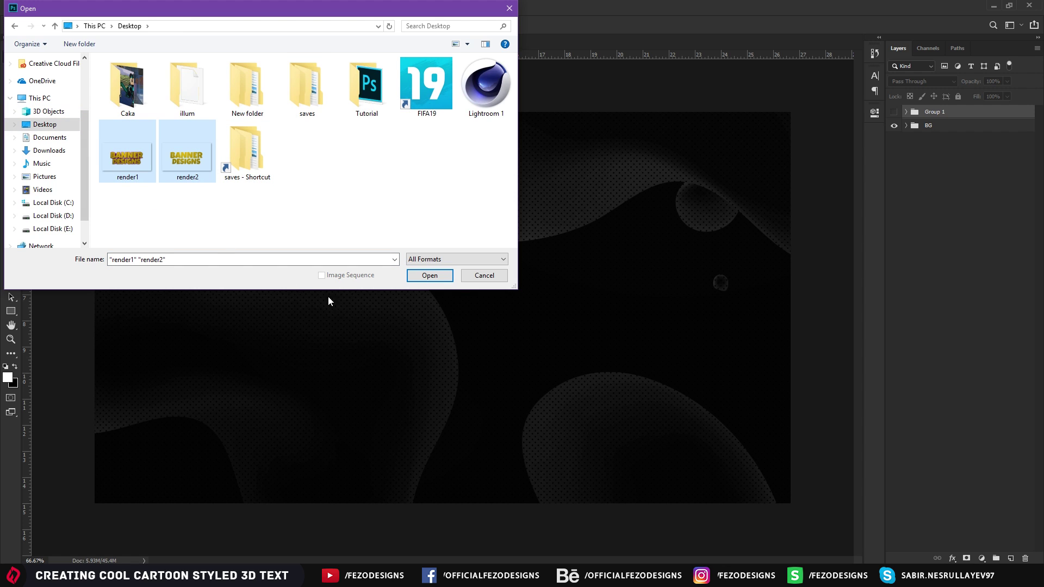
{"action": "left_click", "coordinate": [424, 275]}
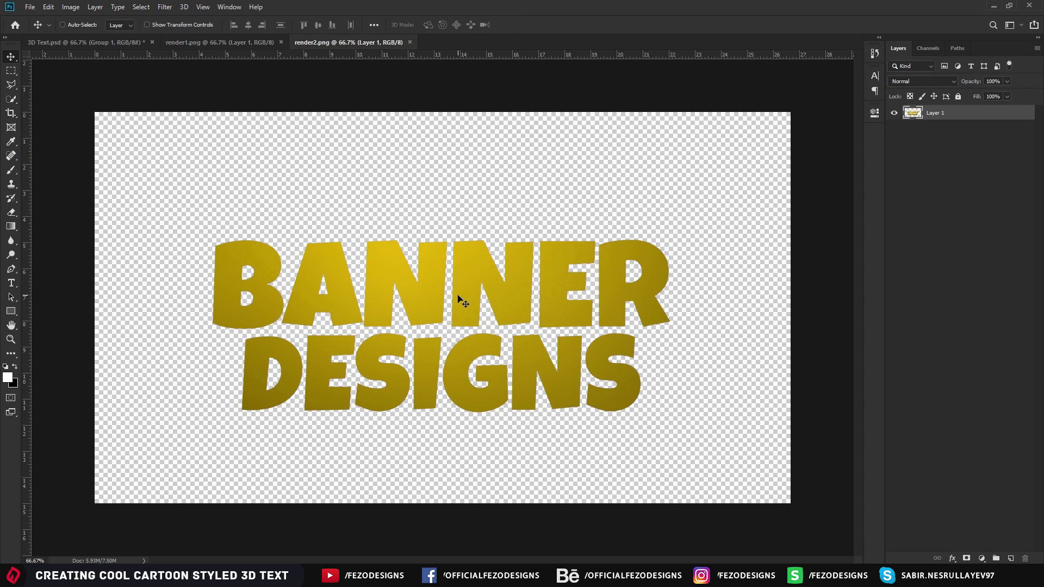
- Copy the flat yellow text from render2.png into render1.png as a new layer and align it over the letter faces
{"action": "left_click_drag", "start_coordinate": [523, 243], "coordinate": [350, 239]}
{"action": "left_click_drag", "start_coordinate": [263, 283], "coordinate": [482, 336]}
{"action": "key", "text": "Right"}
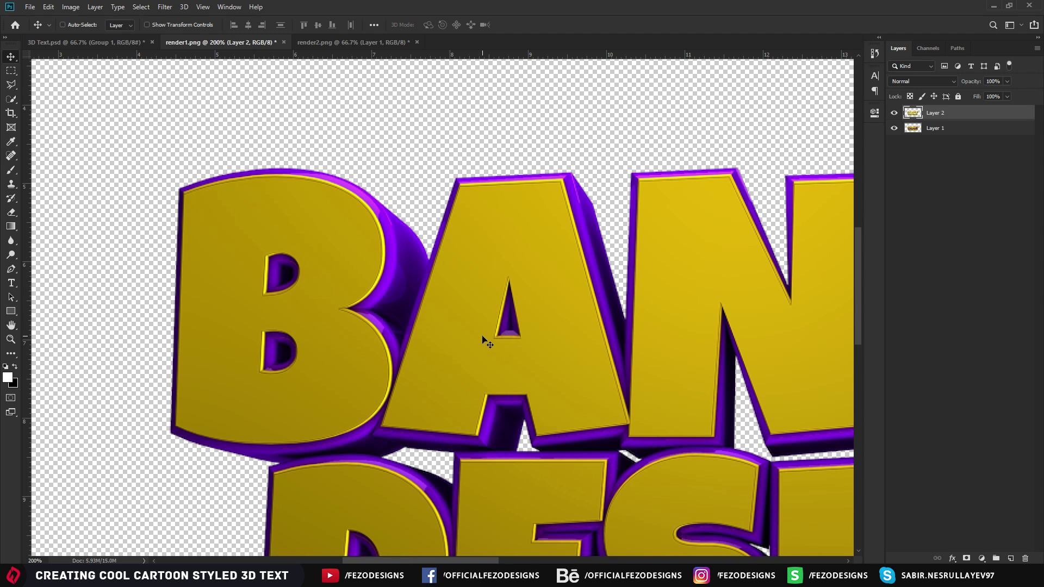
{"action": "key", "text": "Right"}
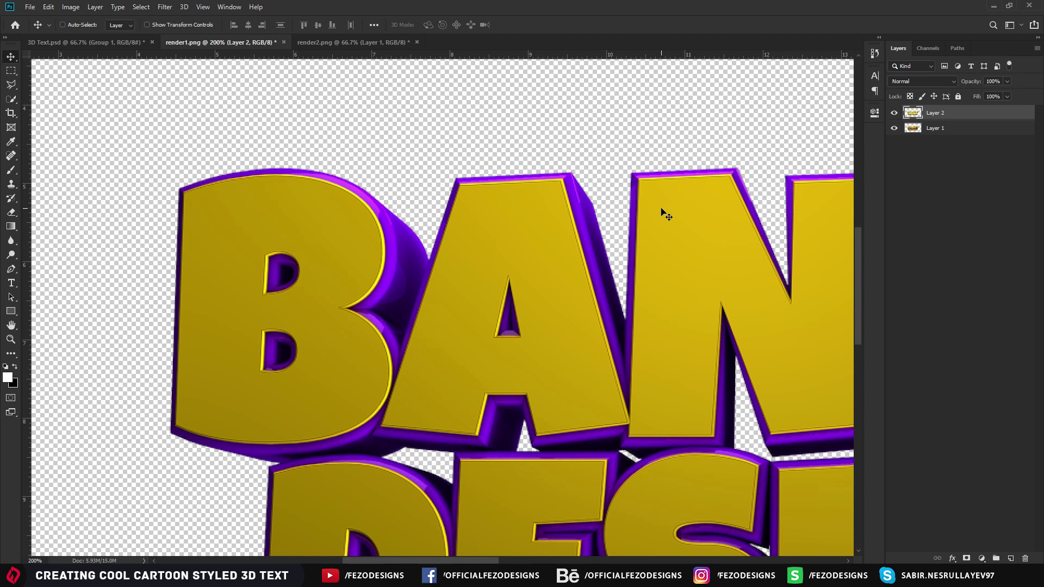
- Examine close up how the flat yellow layer lines up with the letter edges across both words
{"action": "key", "text": "z"}
{"action": "left_click_drag", "start_coordinate": [575, 159], "coordinate": [581, 199]}
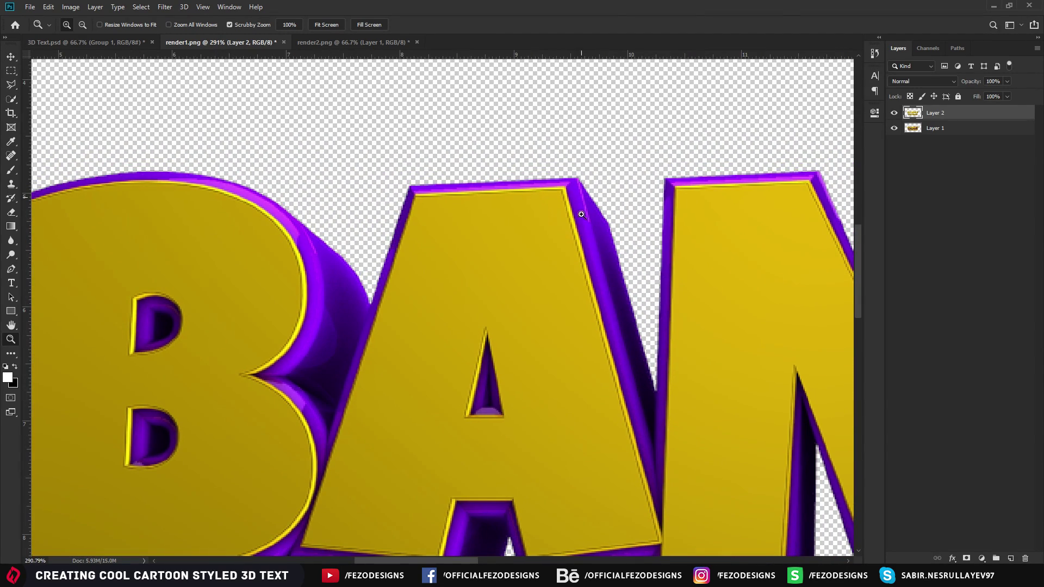
{"action": "scroll", "coordinate": [581, 199], "scroll_direction": "down", "scroll_amount": 3}
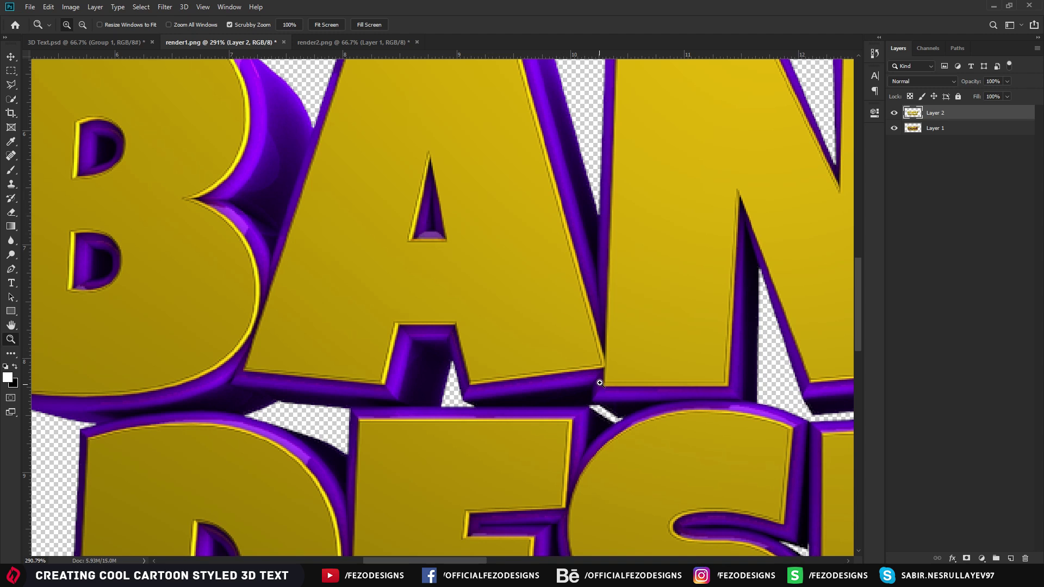
{"action": "scroll", "coordinate": [625, 392], "scroll_direction": "right", "scroll_amount": 5}
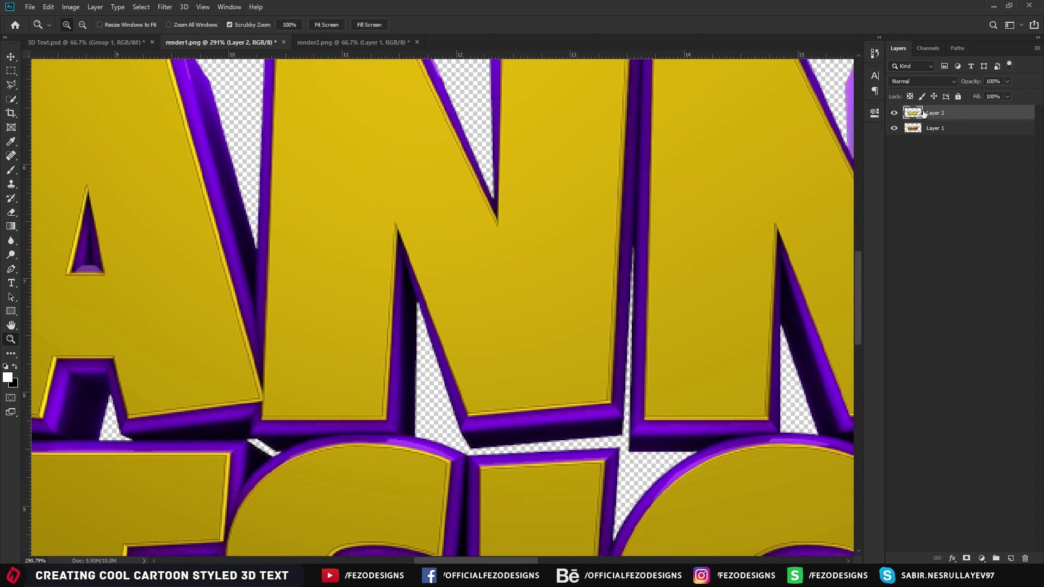
{"action": "left_click_drag", "start_coordinate": [612, 206], "coordinate": [550, 221]}
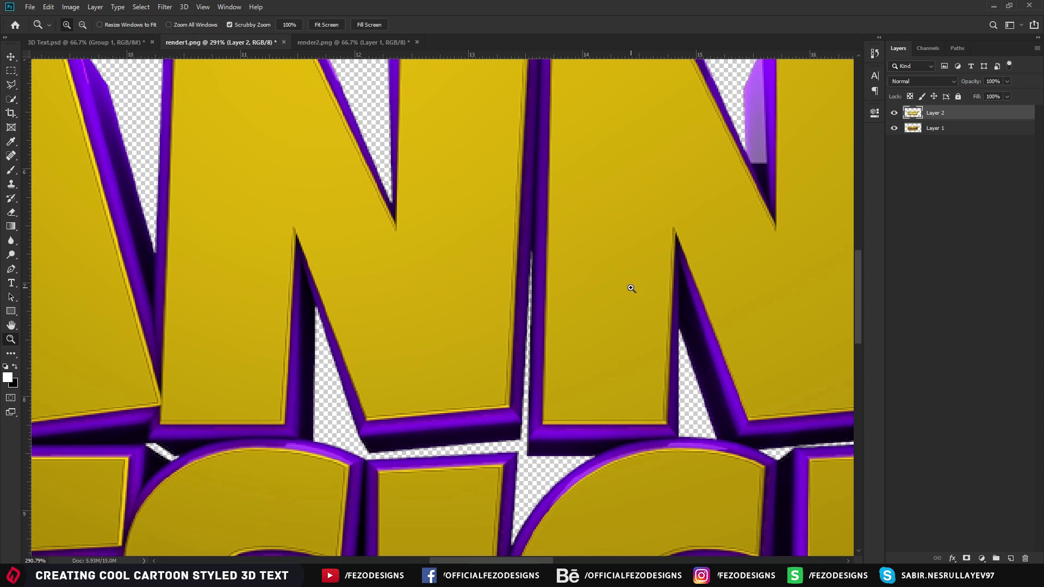
{"action": "left_click_drag", "start_coordinate": [629, 287], "coordinate": [575, 268]}
{"action": "left_click", "coordinate": [575, 268]}
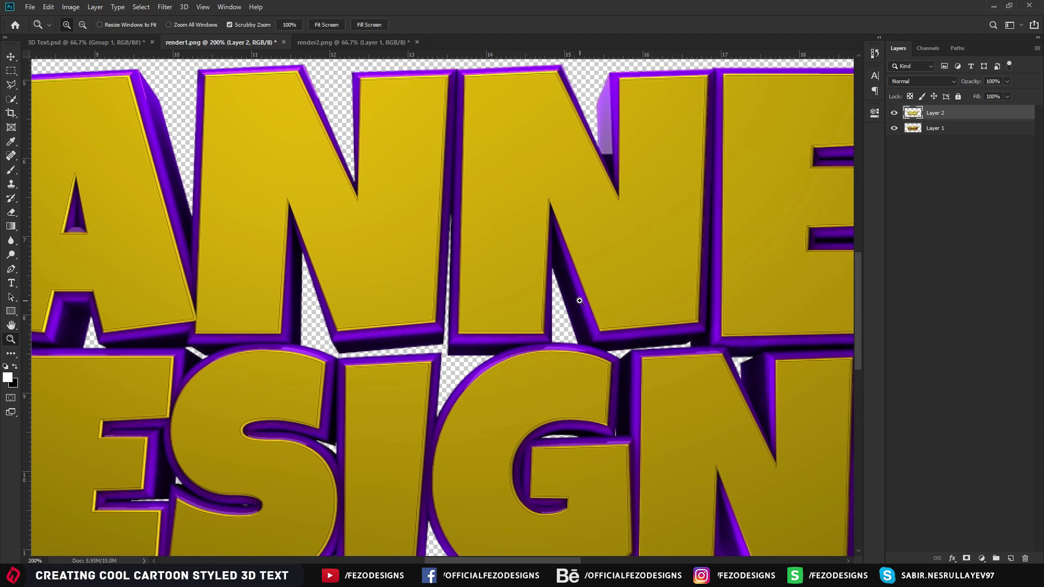
- Load the outline of the flat yellow letters on Layer 2 as a selection and contract it by 1 pixel
{"action": "left_click", "coordinate": [918, 117], "text": "ctrl"}
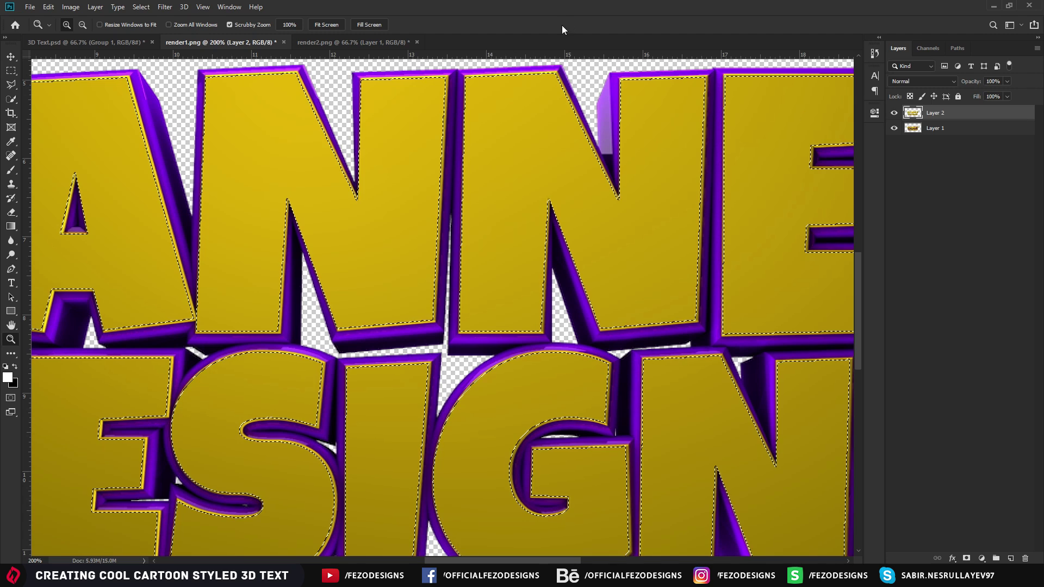
{"action": "left_click", "coordinate": [141, 7]}
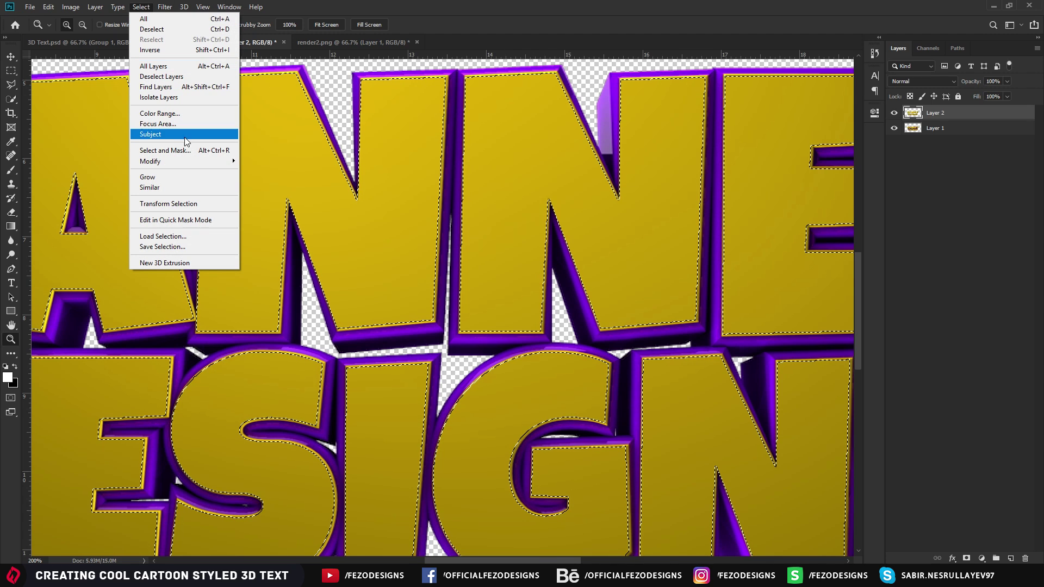
{"action": "mouse_move", "coordinate": [174, 162]}
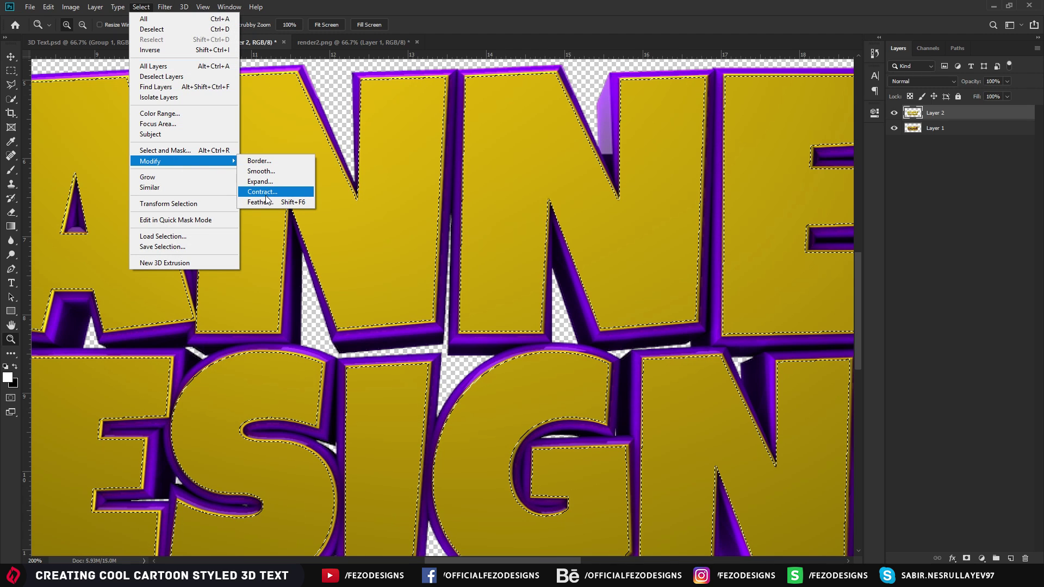
{"action": "left_click", "coordinate": [265, 194]}
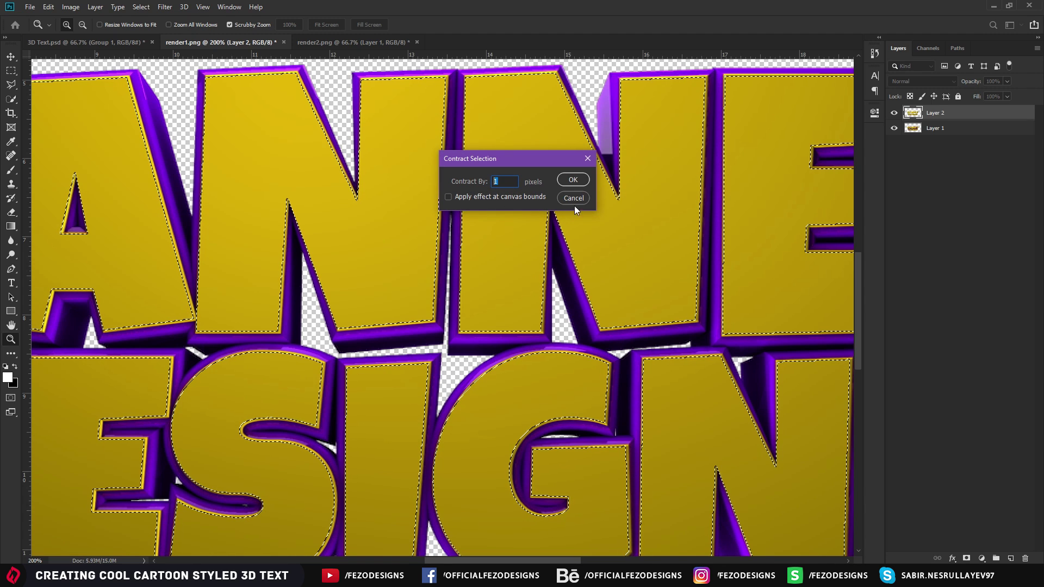
{"action": "left_click", "coordinate": [572, 180]}
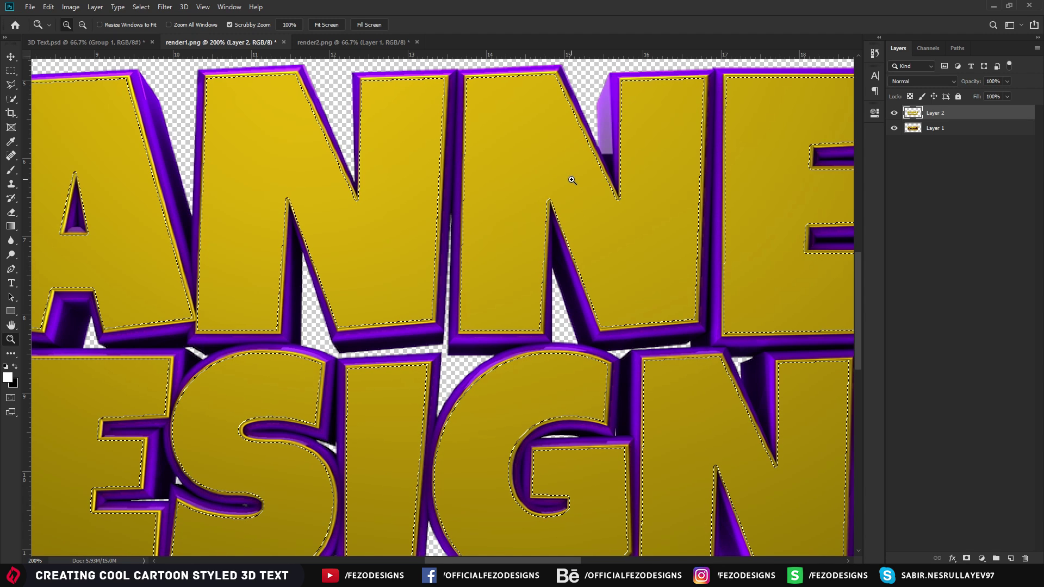
- Cut the contracted selection of the yellow letter faces out of Layer 2 onto a new layer
{"action": "left_click", "coordinate": [15, 77]}
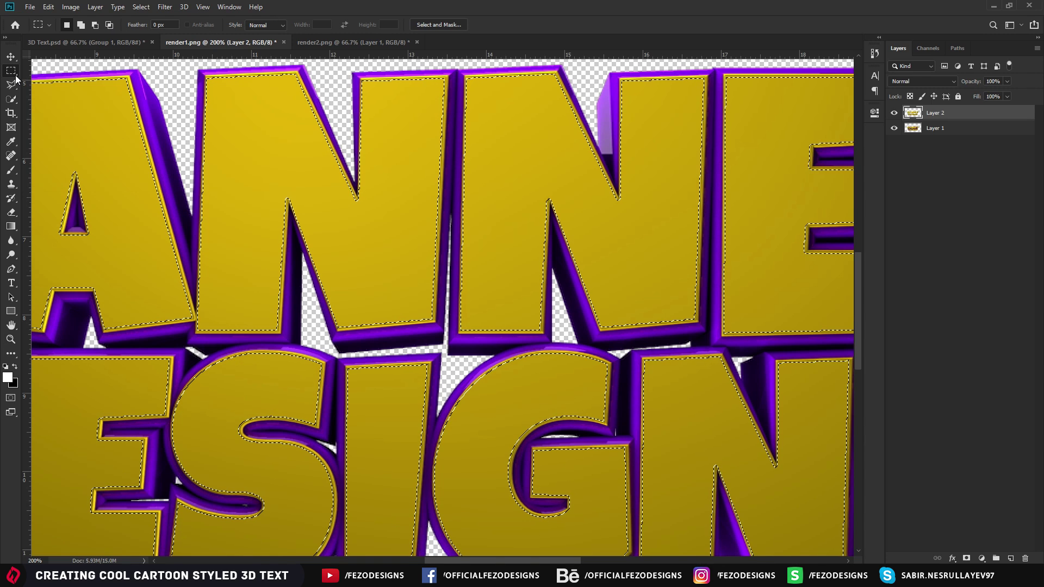
{"action": "right_click", "coordinate": [484, 198]}
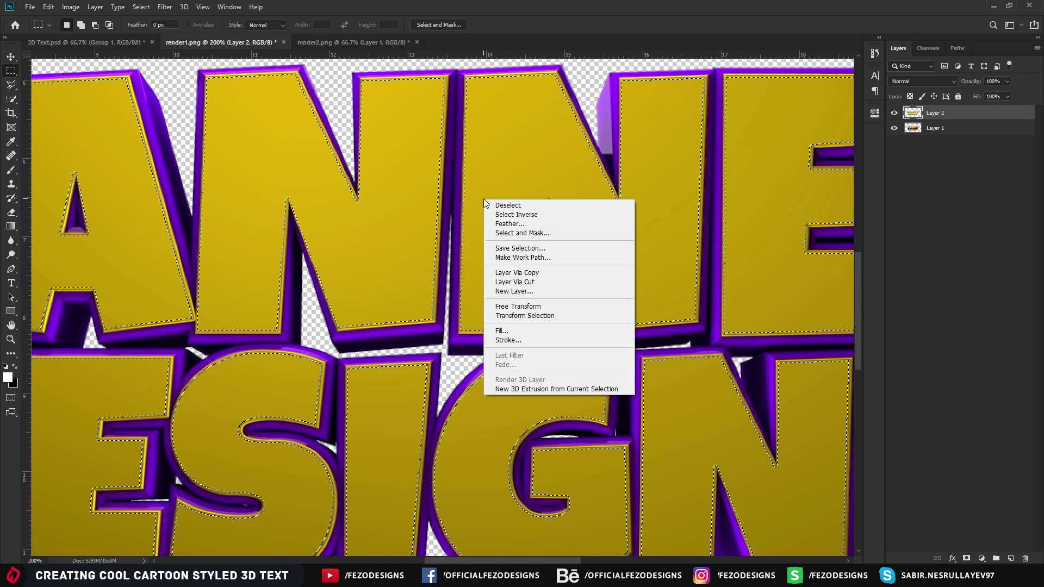
{"action": "left_click", "coordinate": [540, 288]}
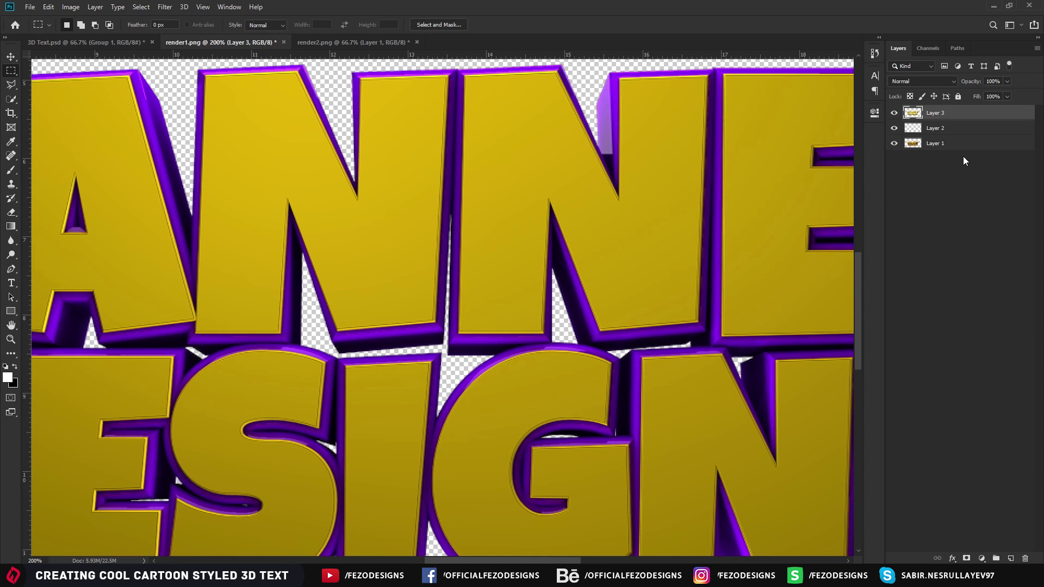
- Merge the leftover thin edge pixels on Layer 2 down into Layer 1
{"action": "left_click", "coordinate": [956, 129]}
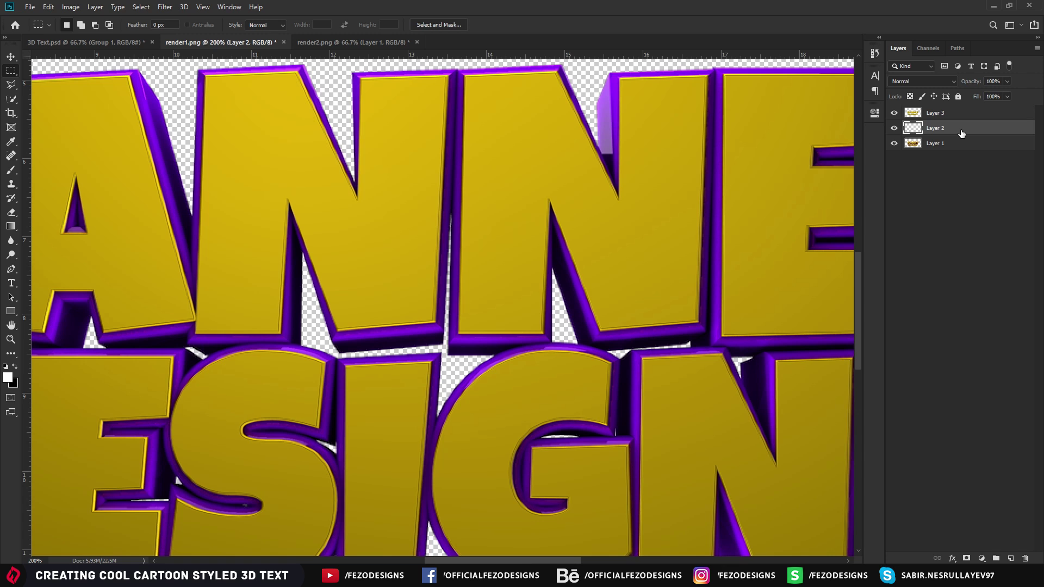
{"action": "key", "text": "ctrl+e"}
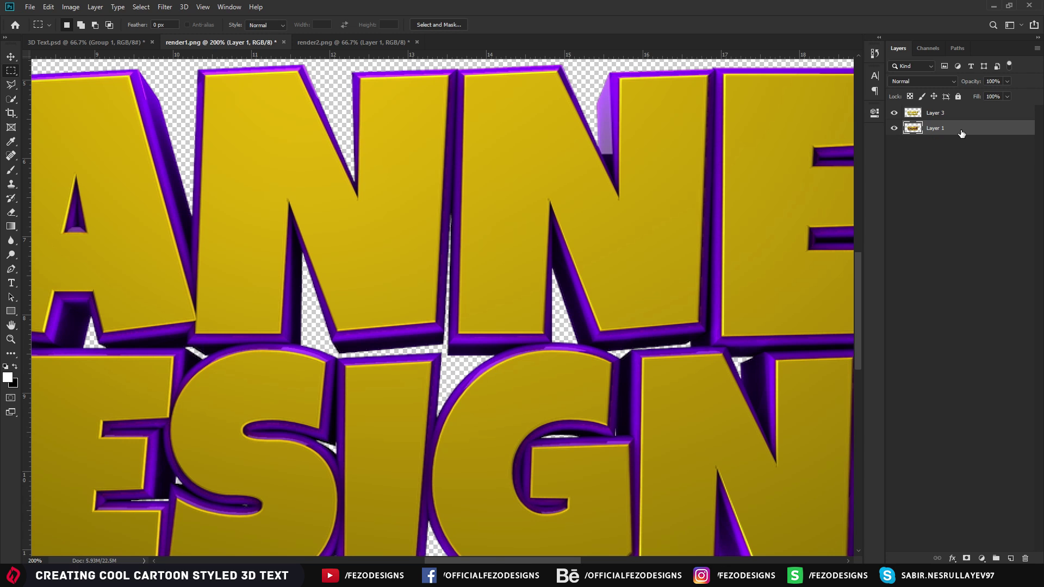
{"action": "left_click_drag", "start_coordinate": [459, 256], "coordinate": [732, 138]}
{"action": "left_click_drag", "start_coordinate": [603, 339], "coordinate": [494, 298]}
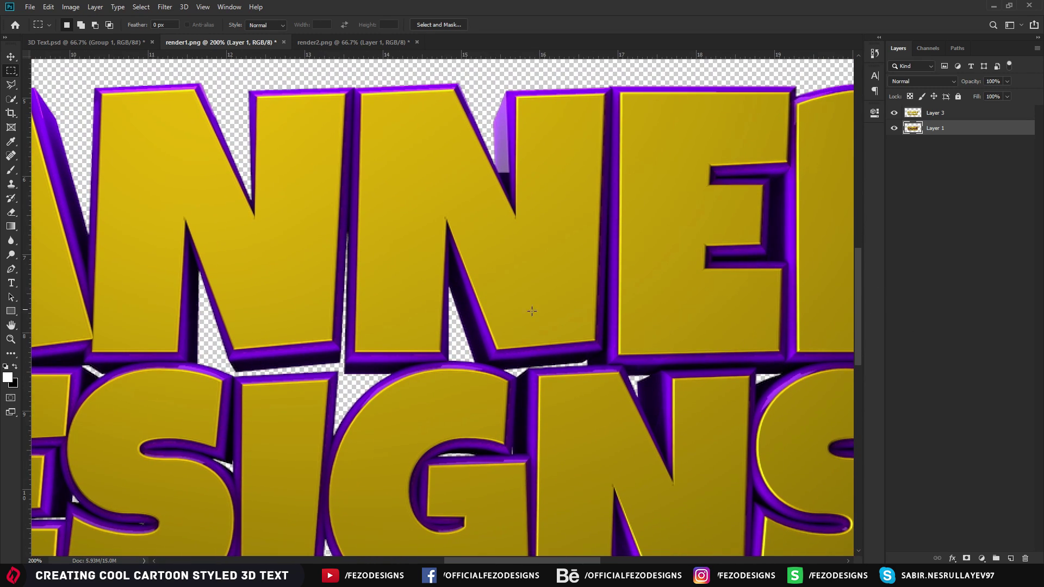
{"action": "key", "text": "z"}
{"action": "left_click_drag", "start_coordinate": [582, 282], "coordinate": [481, 311]}
{"action": "left_click", "coordinate": [481, 311]}
- Rename the lower 3D text layer as 1 and the upper yellow face layer as 2
{"action": "left_click", "coordinate": [996, 171]}
{"action": "left_click", "coordinate": [953, 130]}
{"action": "left_click", "coordinate": [955, 114], "text": "shift"}
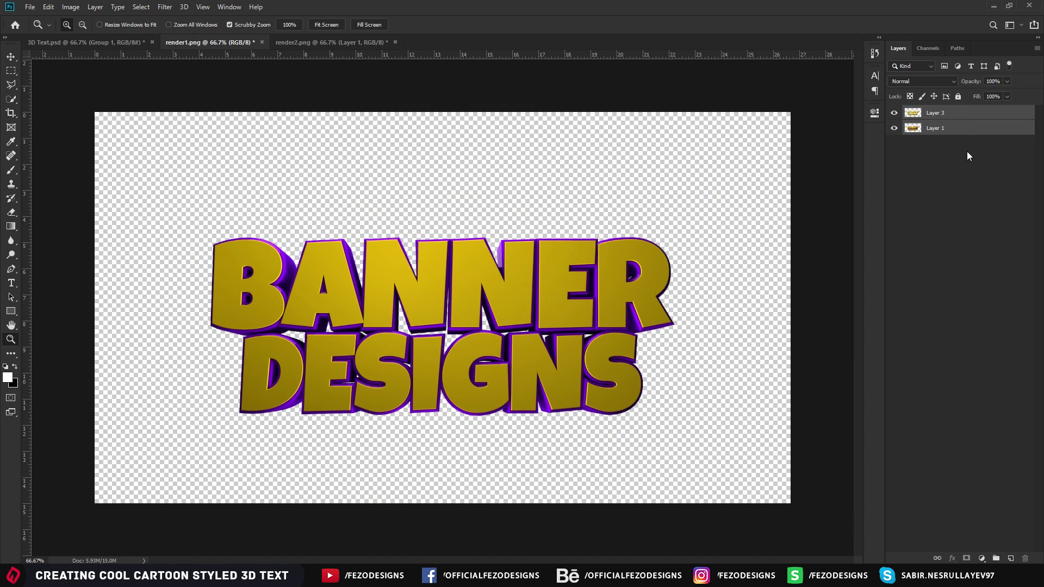
{"action": "left_click", "coordinate": [967, 156]}
{"action": "double_click", "coordinate": [935, 128]}
{"action": "type", "text": "1"}
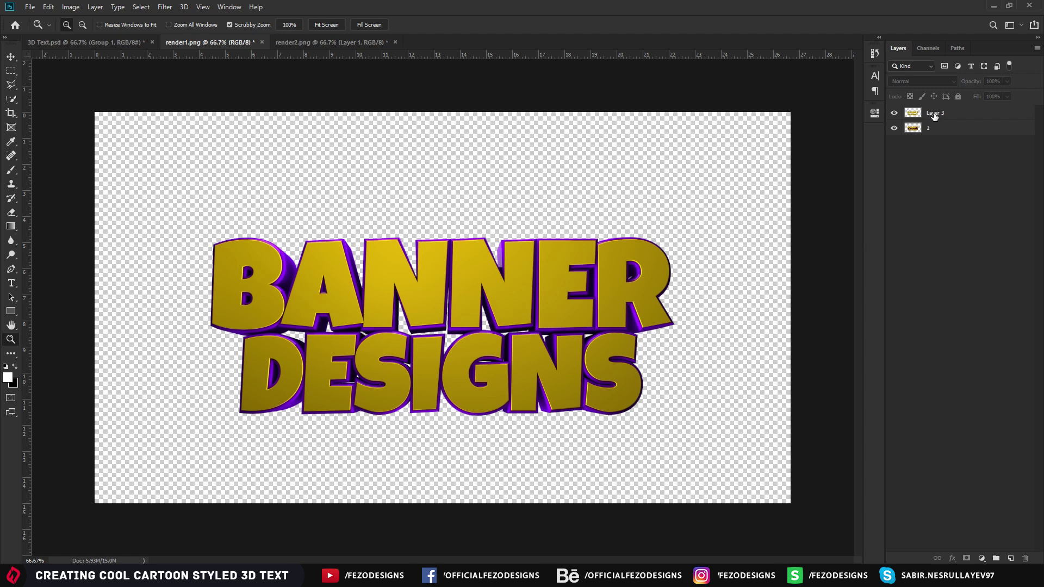
{"action": "double_click", "coordinate": [934, 116]}
{"action": "type", "text": "2"}
{"action": "left_click", "coordinate": [935, 209]}
- Convert layers 1 and 2 each into a separate smart object
{"action": "left_click", "coordinate": [942, 135]}
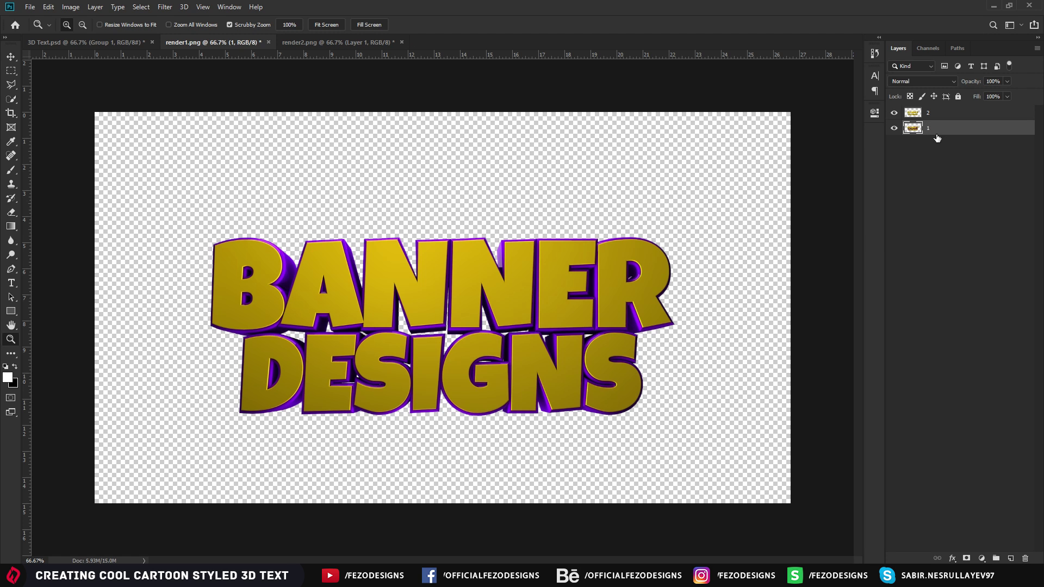
{"action": "right_click", "coordinate": [942, 133]}
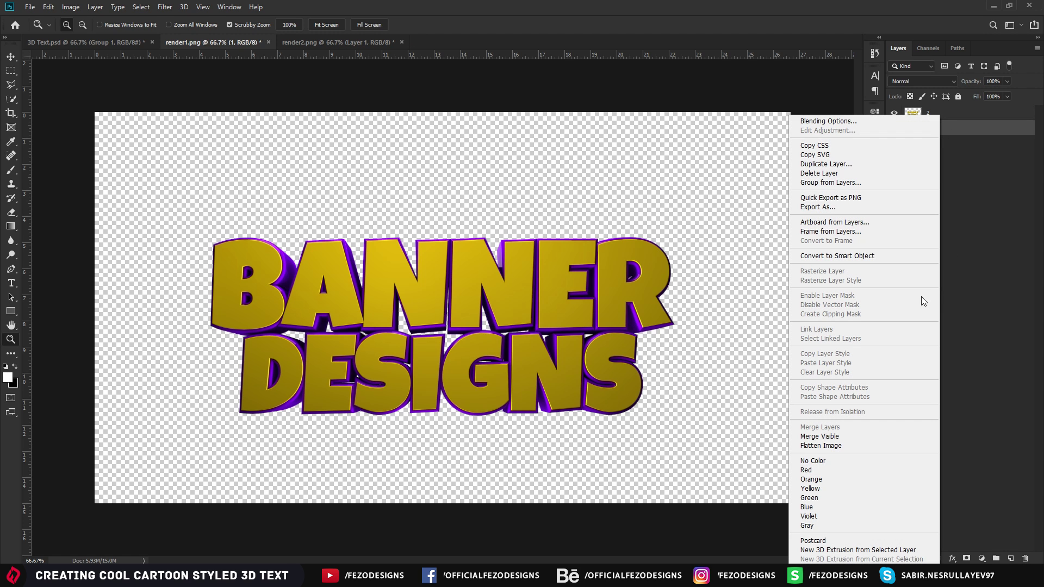
{"action": "left_click", "coordinate": [850, 256]}
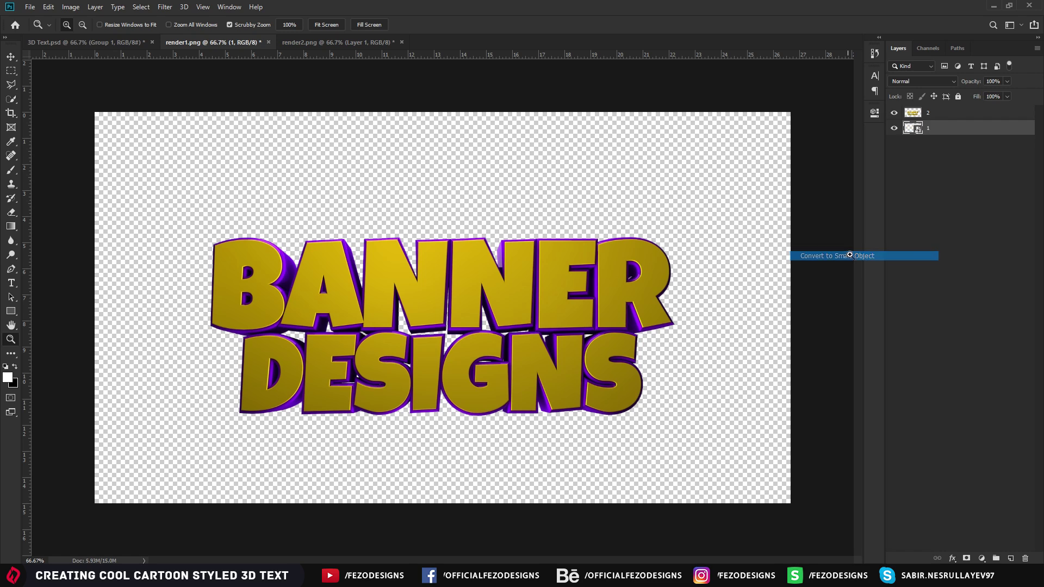
{"action": "left_click", "coordinate": [951, 117]}
{"action": "right_click", "coordinate": [951, 118]}
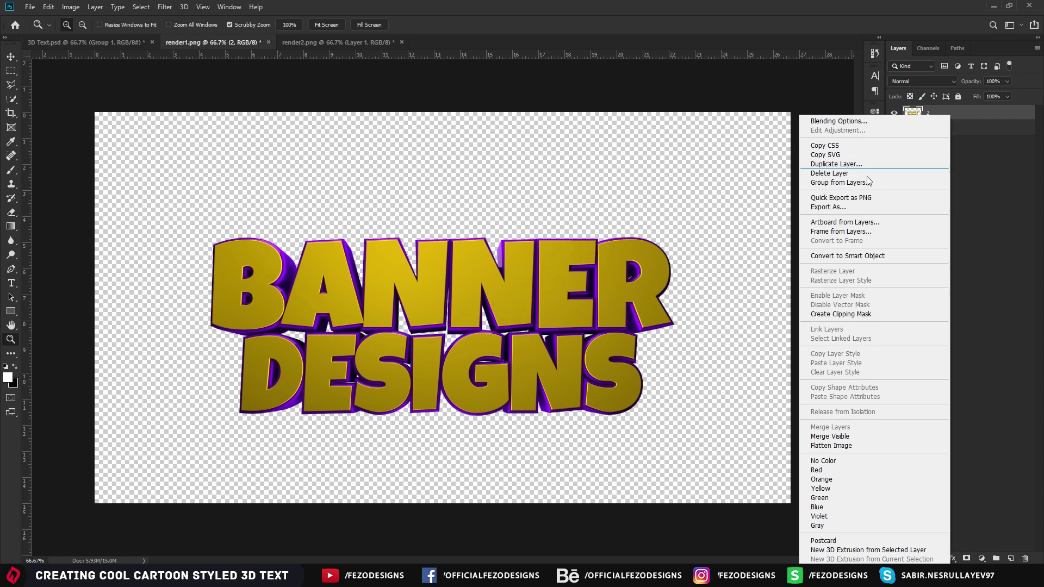
{"action": "left_click", "coordinate": [831, 257]}
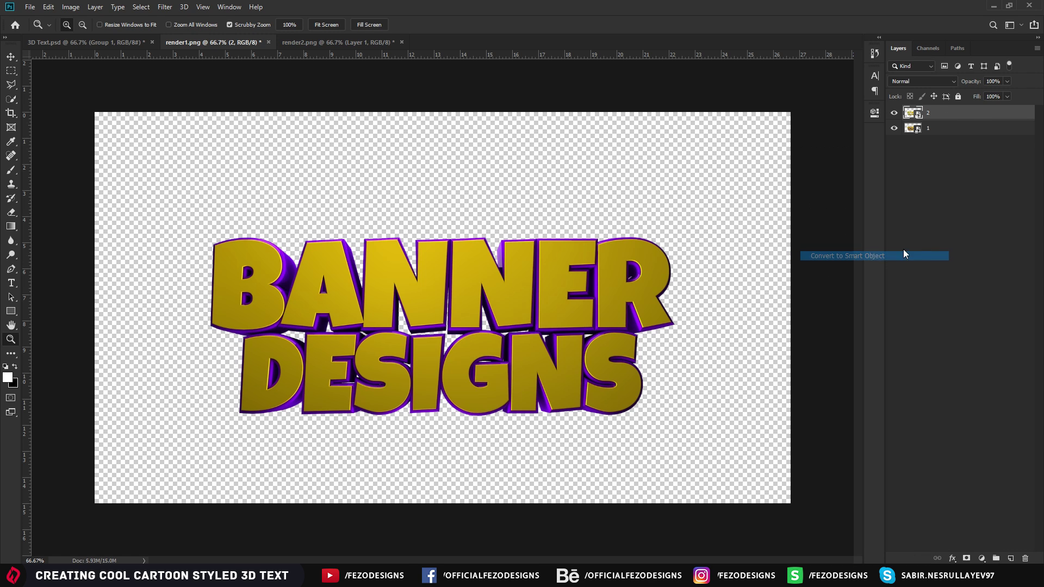
{"action": "left_click", "coordinate": [944, 177]}
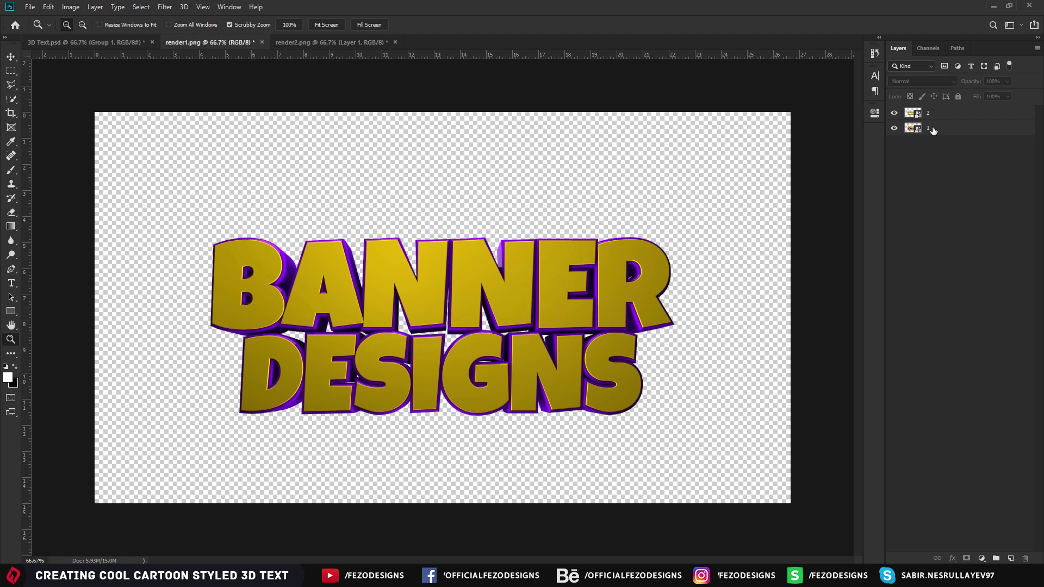
{"action": "left_click", "coordinate": [945, 135]}
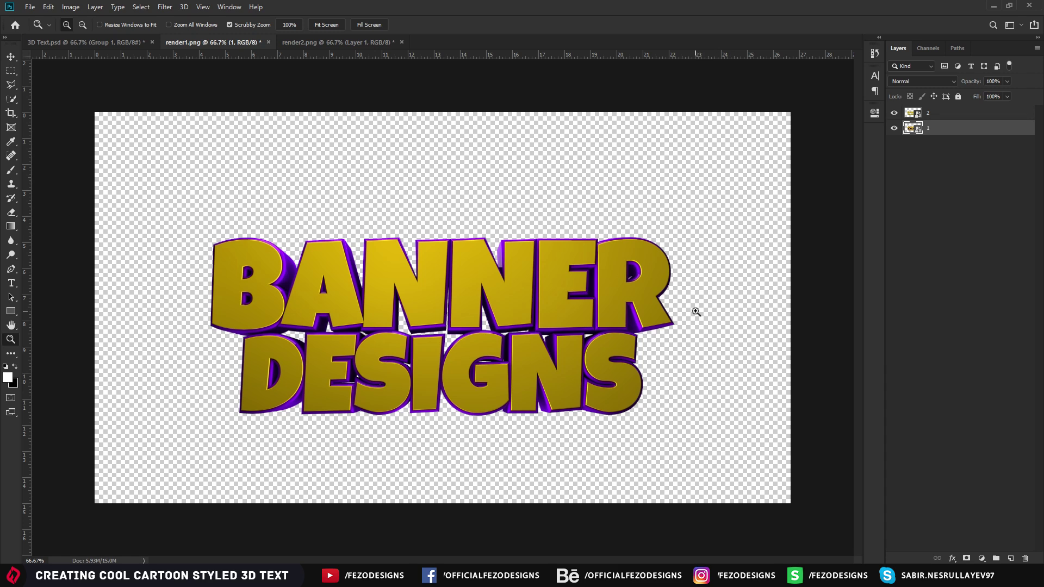
- Move both smart object layers from render1.png into 3D Text.psd and place the text over the dark background
{"action": "left_click", "coordinate": [967, 165]}
{"action": "left_click", "coordinate": [948, 128]}
{"action": "left_click", "coordinate": [947, 113], "text": "shift"}
{"action": "left_click", "coordinate": [10, 56]}
{"action": "left_click_drag", "start_coordinate": [254, 145], "coordinate": [387, 292]}
{"action": "left_click_drag", "start_coordinate": [459, 266], "coordinate": [557, 329]}
{"action": "left_click", "coordinate": [981, 214]}
{"action": "left_click", "coordinate": [893, 129]}
{"action": "left_click", "coordinate": [893, 129]}
- Add a white Inner Glow to layer 2 with Color Dodge blending, 40% opacity and 5 px size
{"action": "left_click", "coordinate": [951, 113]}
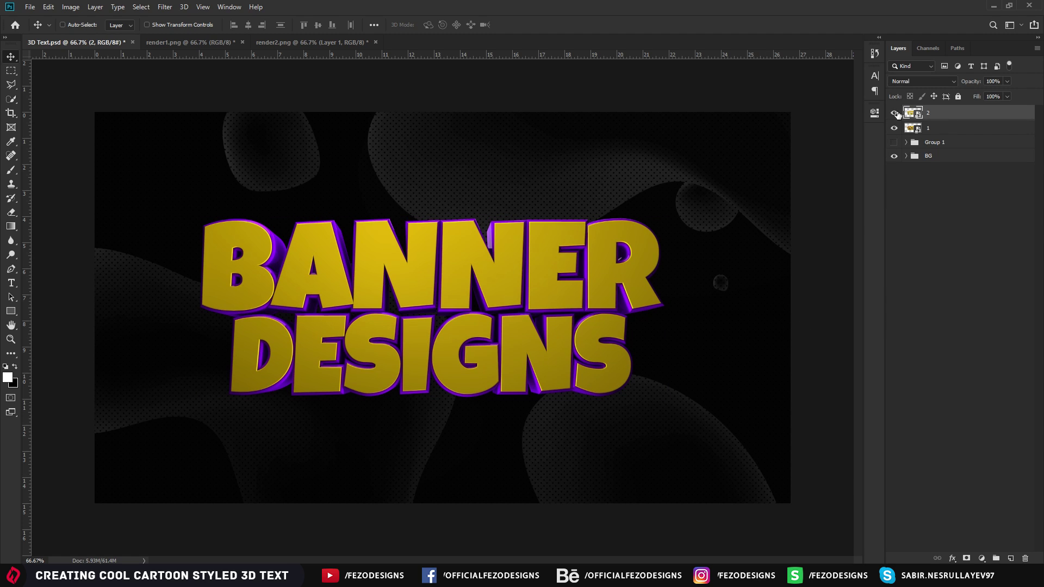
{"action": "double_click", "coordinate": [973, 114]}
{"action": "left_click_drag", "start_coordinate": [648, 270], "coordinate": [653, 185]}
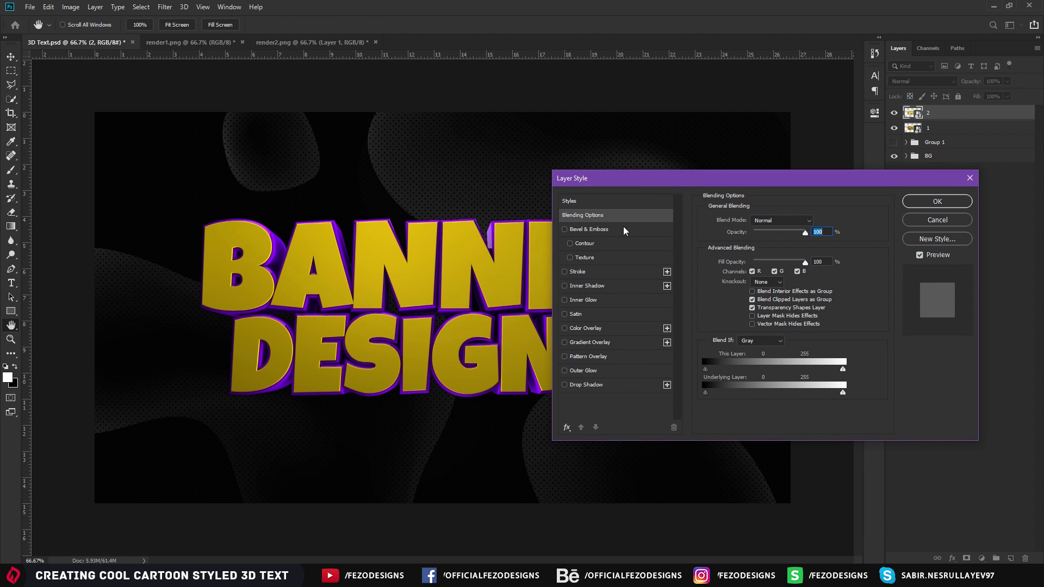
{"action": "left_click", "coordinate": [595, 306]}
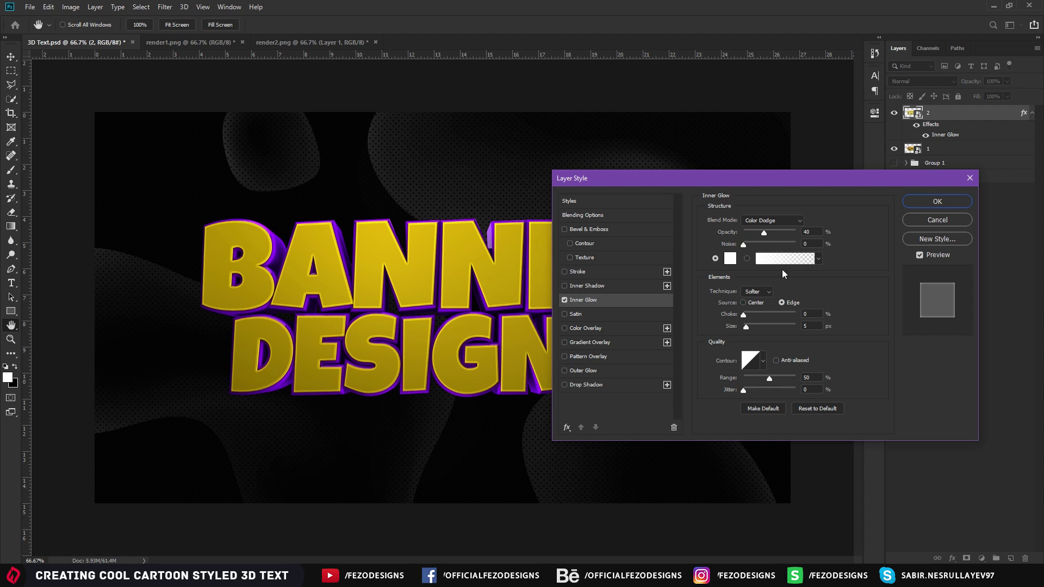
{"action": "left_click", "coordinate": [765, 220]}
{"action": "left_click", "coordinate": [764, 319]}
{"action": "double_click", "coordinate": [809, 233]}
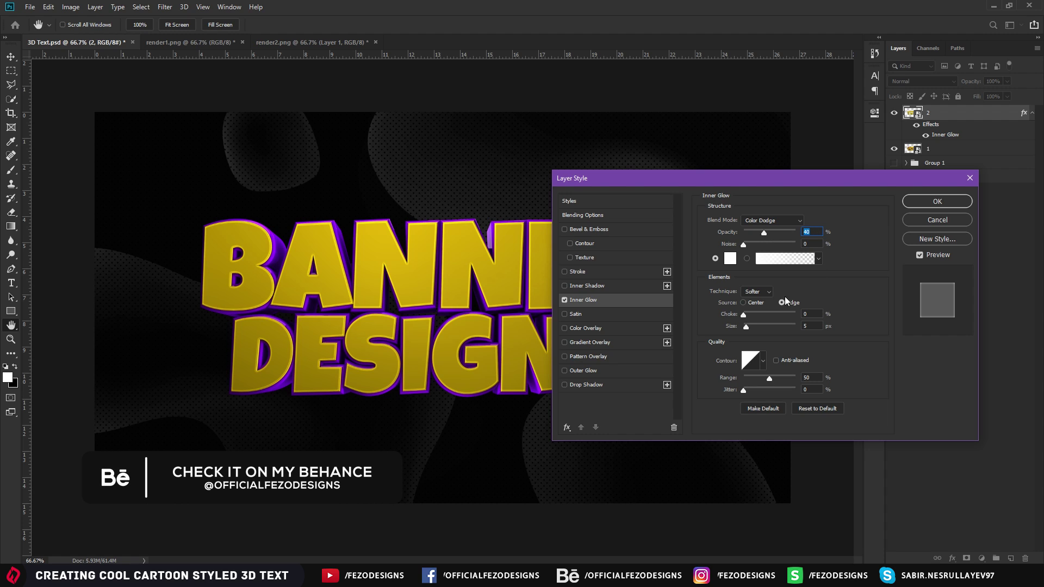
{"action": "left_click_drag", "start_coordinate": [746, 329], "coordinate": [743, 329]}
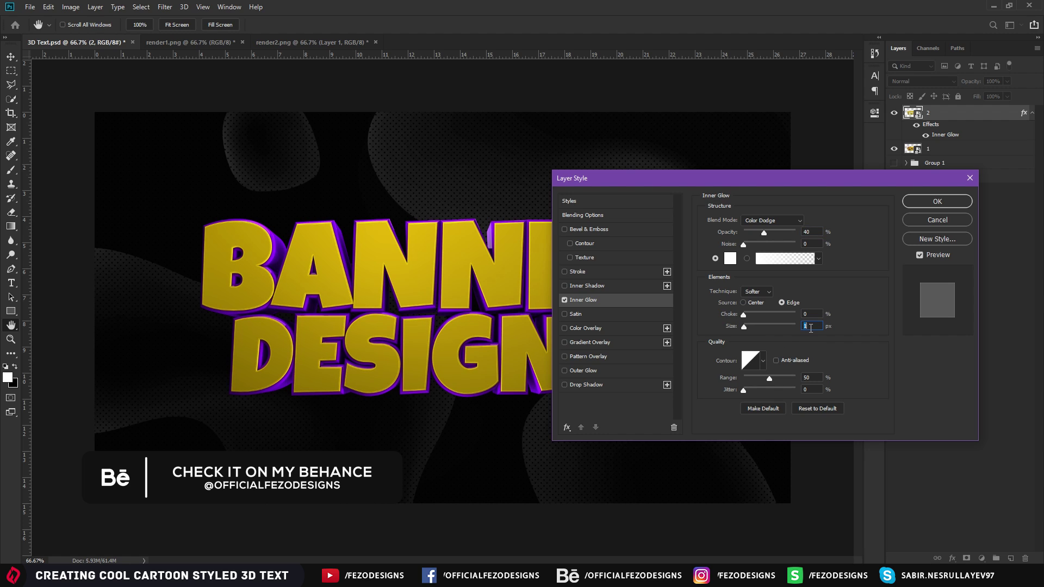
{"action": "type", "text": "5"}
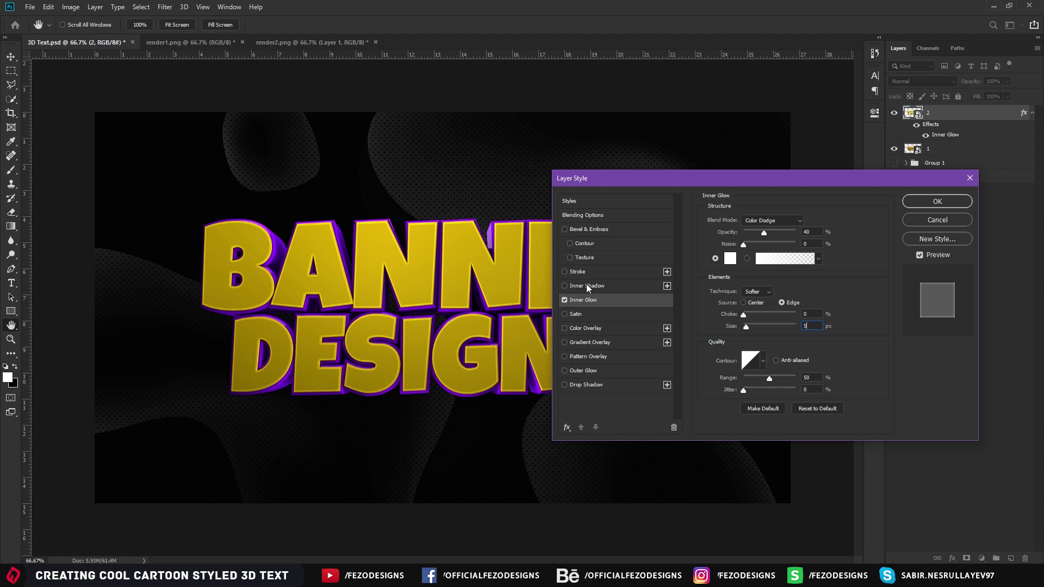
- Add a smooth Inner Bevel to layer 2 with Bevel & Emboss, using 350% depth and 172 px size
{"action": "left_click", "coordinate": [608, 230]}
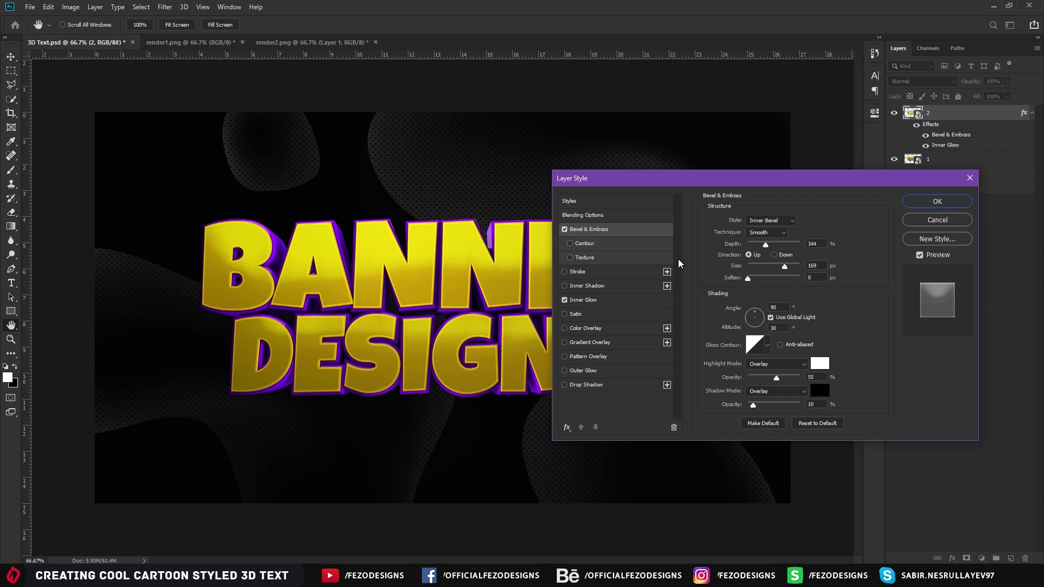
{"action": "left_click_drag", "start_coordinate": [827, 244], "coordinate": [767, 246]}
{"action": "left_click", "coordinate": [825, 245]}
{"action": "type", "text": "350"}
{"action": "type", "text": "170"}
{"action": "mouse_move", "coordinate": [790, 267]}
{"action": "left_mouse_down"}
{"action": "mouse_move", "coordinate": [739, 268]}
{"action": "mouse_move", "coordinate": [786, 267]}
{"action": "left_mouse_up"}
{"action": "left_click_drag", "start_coordinate": [669, 181], "coordinate": [753, 183]}
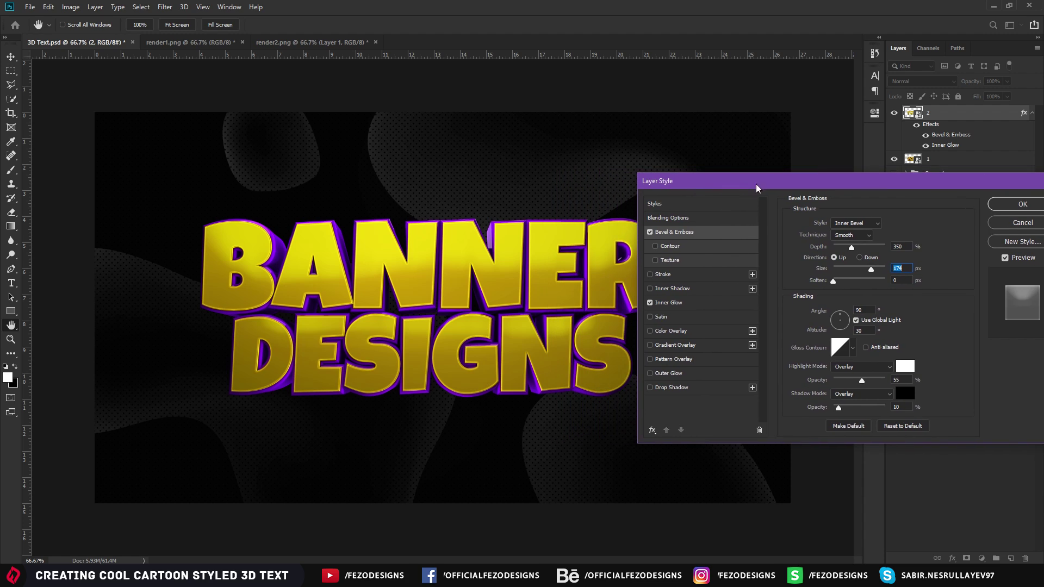
{"action": "left_click_drag", "start_coordinate": [871, 270], "coordinate": [871, 270]}
- Set the bevel's highlight to Overlay at 55% opacity and its shadow opacity to 1%
{"action": "left_click", "coordinate": [850, 367]}
{"action": "left_click", "coordinate": [841, 427]}
{"action": "left_click_drag", "start_coordinate": [865, 383], "coordinate": [877, 383]}
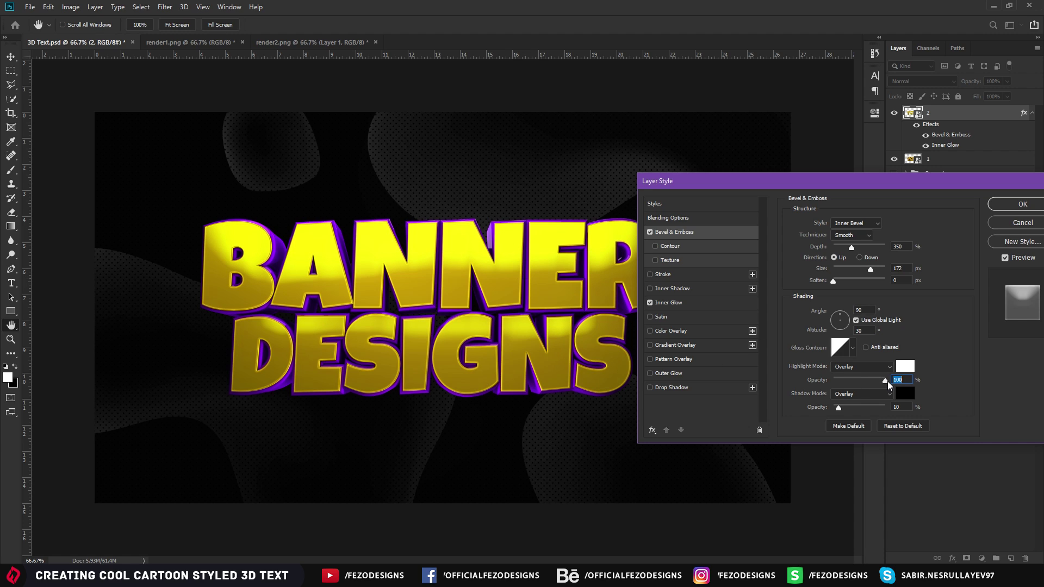
{"action": "left_click_drag", "start_coordinate": [886, 379], "coordinate": [857, 384]}
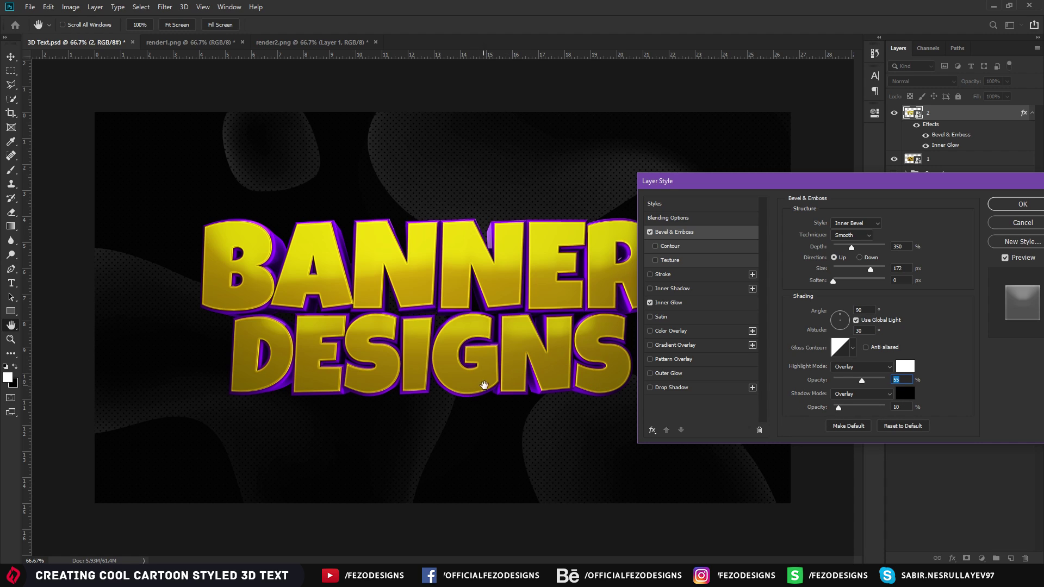
{"action": "mouse_move", "coordinate": [838, 408]}
{"action": "left_mouse_down"}
{"action": "mouse_move", "coordinate": [862, 409]}
{"action": "mouse_move", "coordinate": [828, 410]}
{"action": "left_mouse_up"}
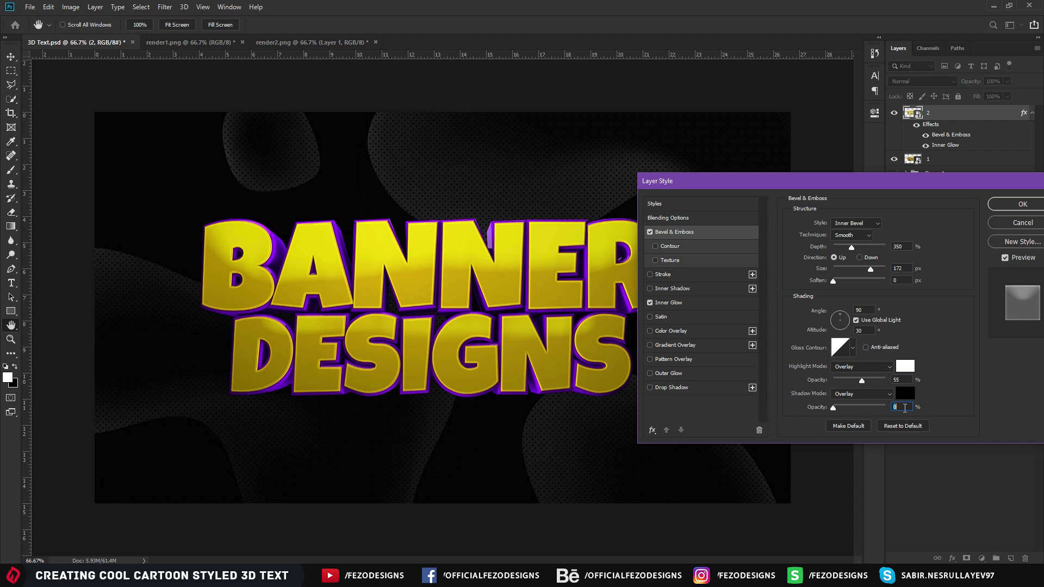
{"action": "type", "text": "5"}
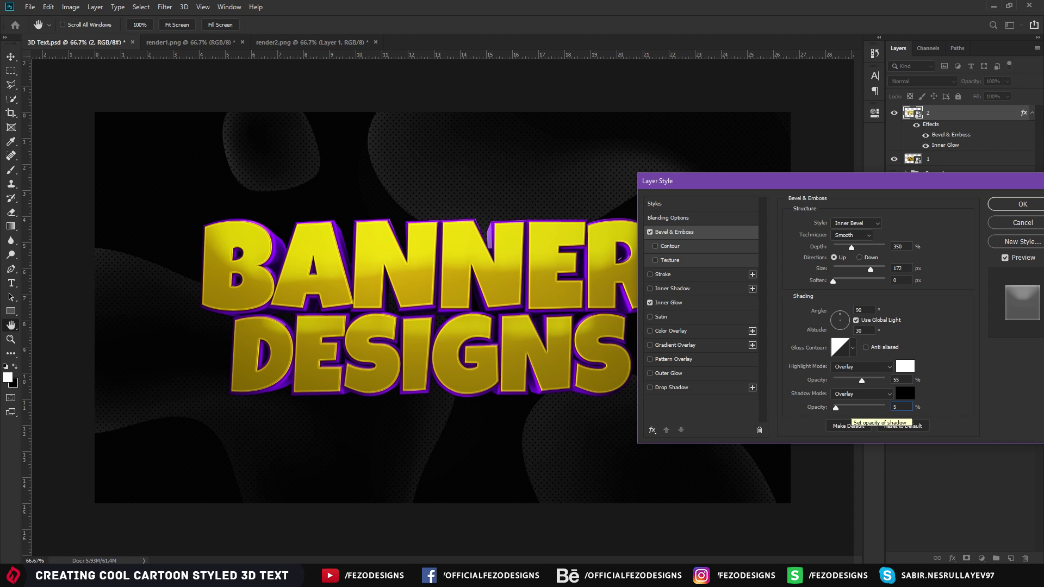
{"action": "double_click", "coordinate": [892, 407]}
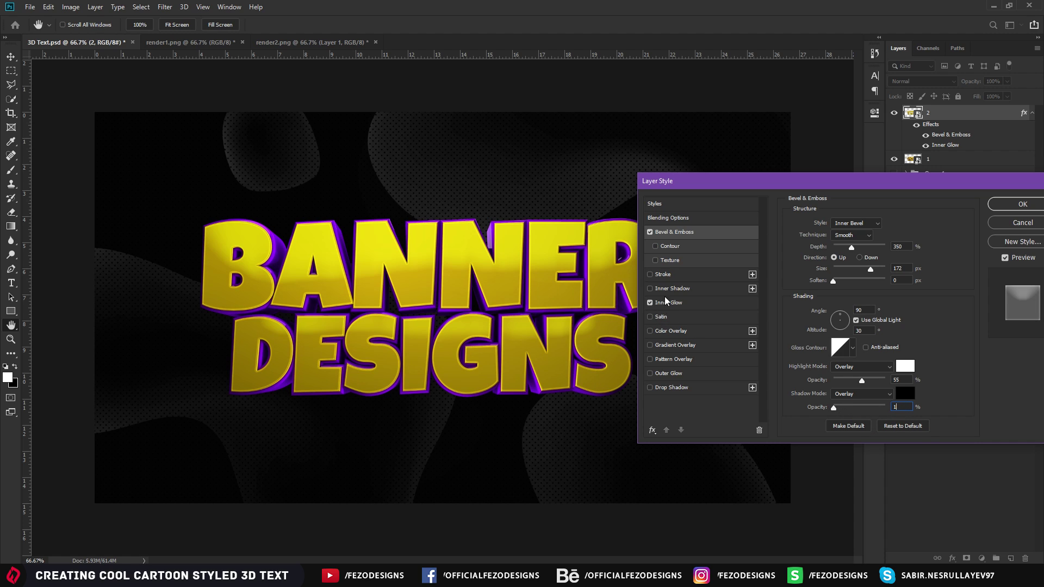
- Compare the letter faces with and without the Bevel & Emboss and Inner Glow effects, leaving both enabled
{"action": "left_click", "coordinate": [650, 232]}
{"action": "left_click", "coordinate": [649, 232]}
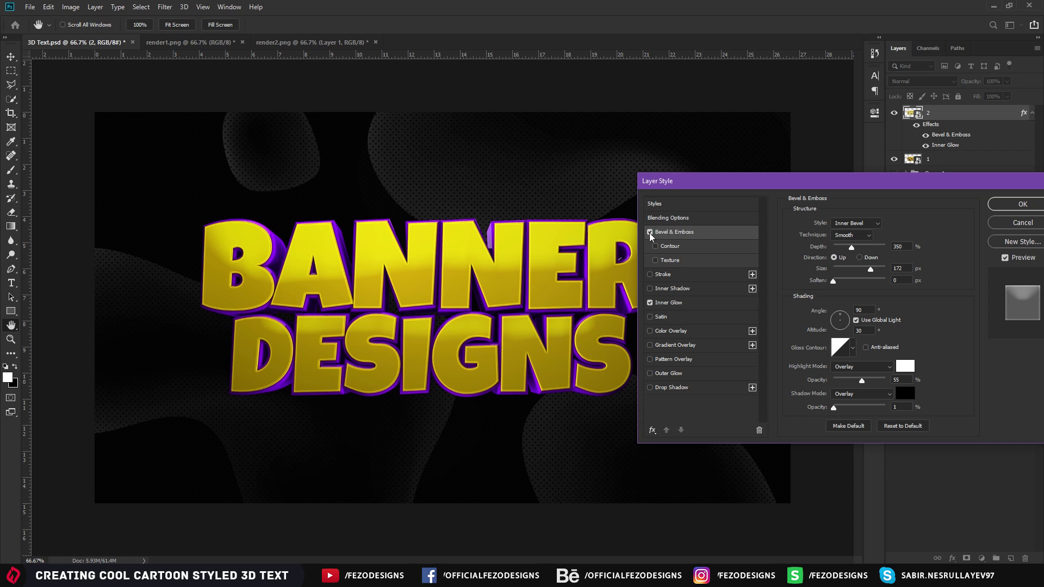
{"action": "left_click", "coordinate": [650, 302]}
{"action": "left_click", "coordinate": [650, 302]}
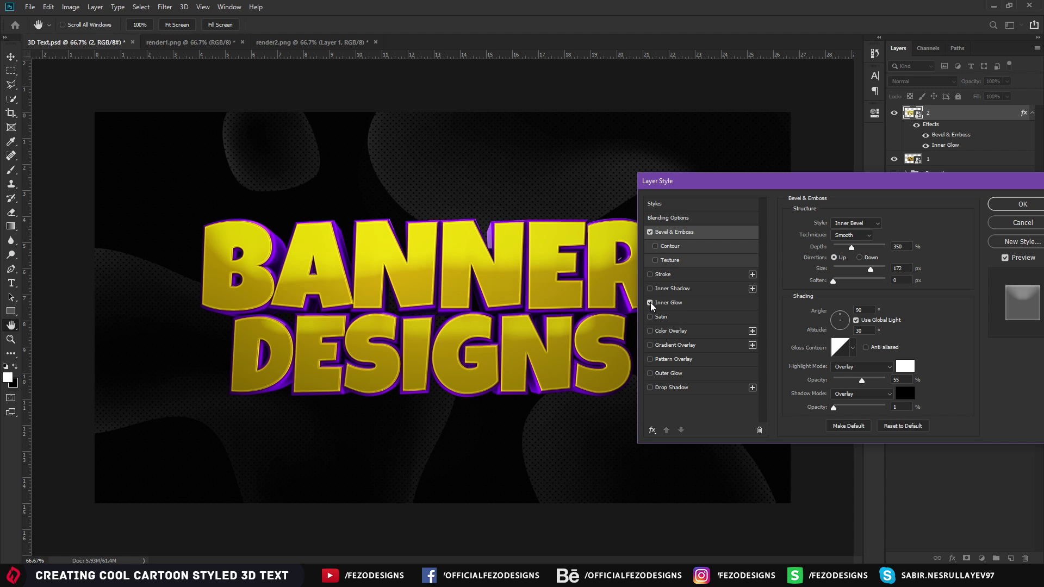
- Set the opacity of layer 2's Inner Glow to 55% and apply the layer styles
{"action": "left_click", "coordinate": [693, 308]}
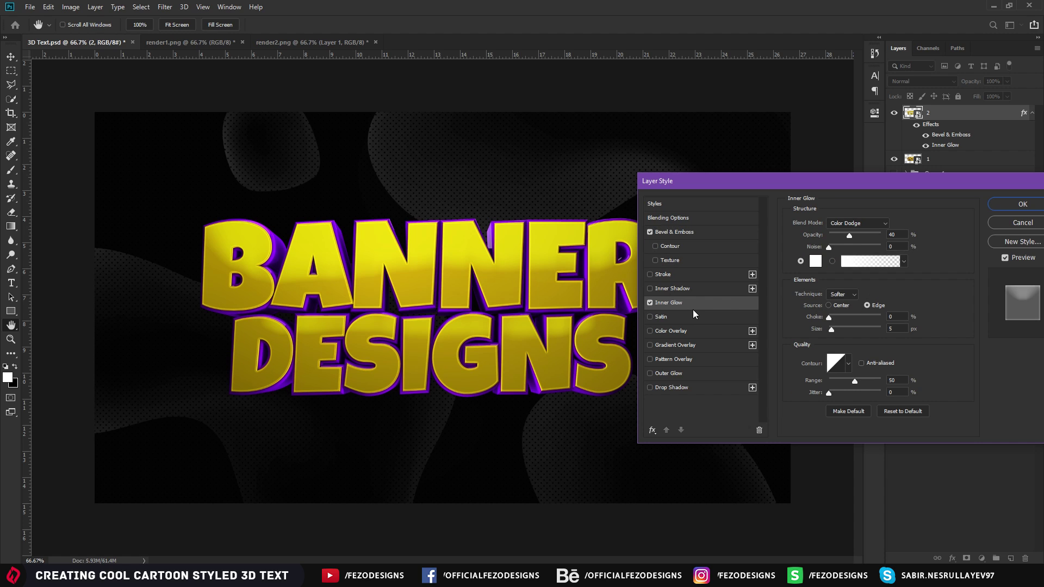
{"action": "double_click", "coordinate": [894, 235]}
{"action": "type", "text": "55"}
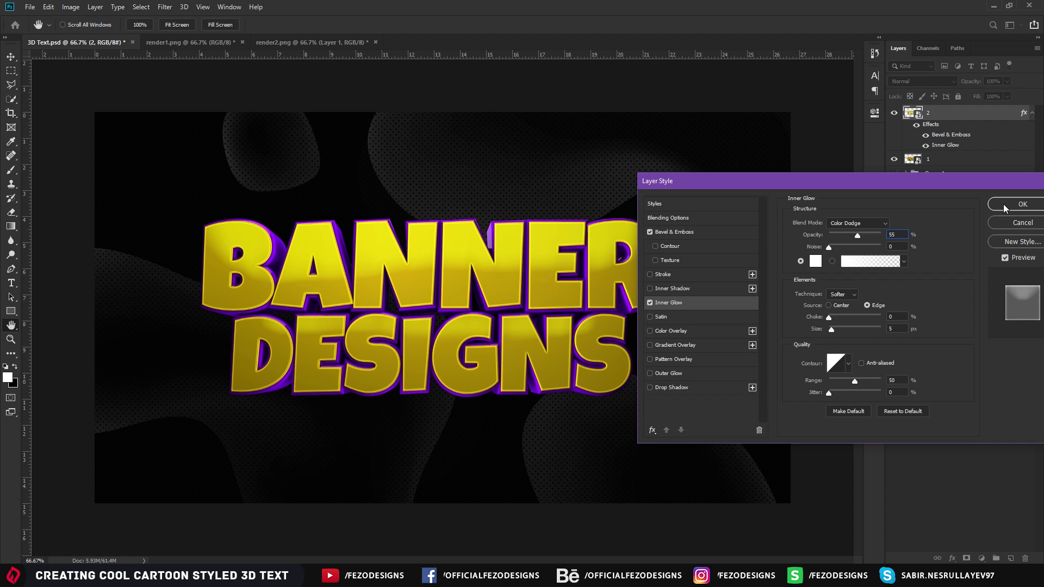
{"action": "left_click", "coordinate": [1021, 205]}
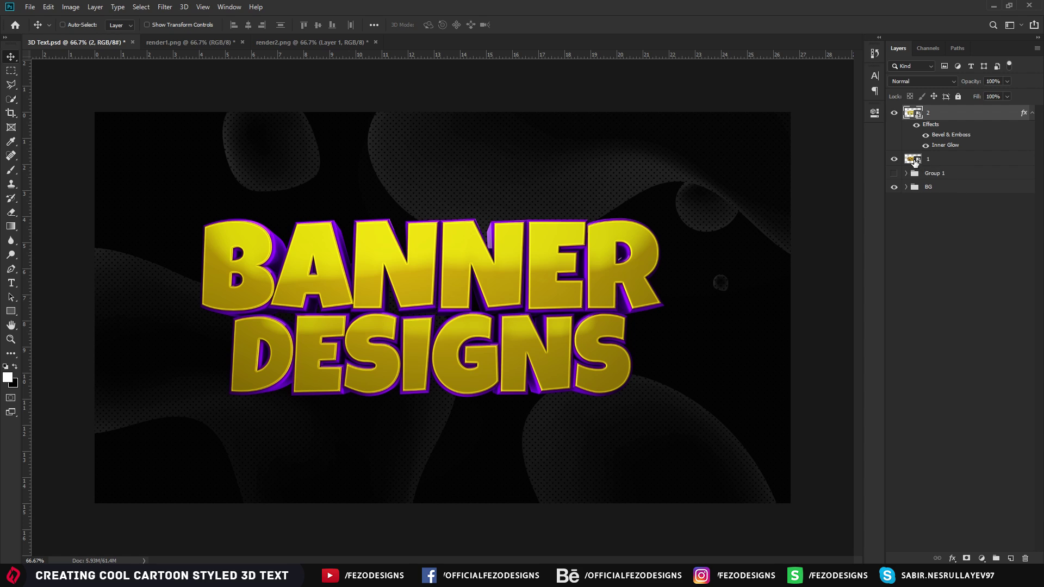
- Add a smooth Inner Bevel to layer 1 with 66% Overlay highlight opacity, trying Inner Glow but leaving it disabled
{"action": "left_click", "coordinate": [968, 166]}
{"action": "left_click", "coordinate": [1032, 113]}
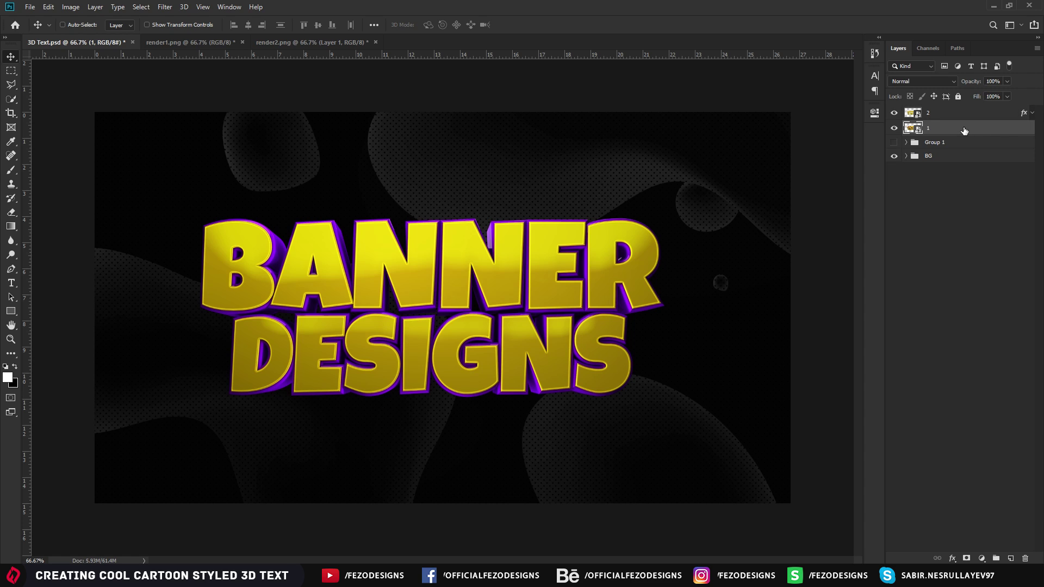
{"action": "double_click", "coordinate": [960, 129]}
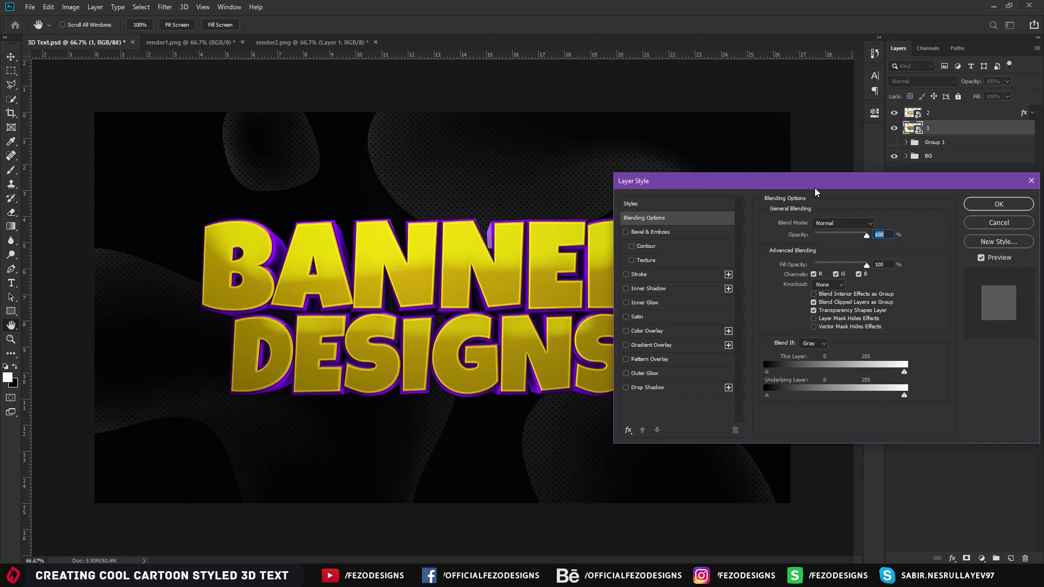
{"action": "left_click", "coordinate": [671, 233]}
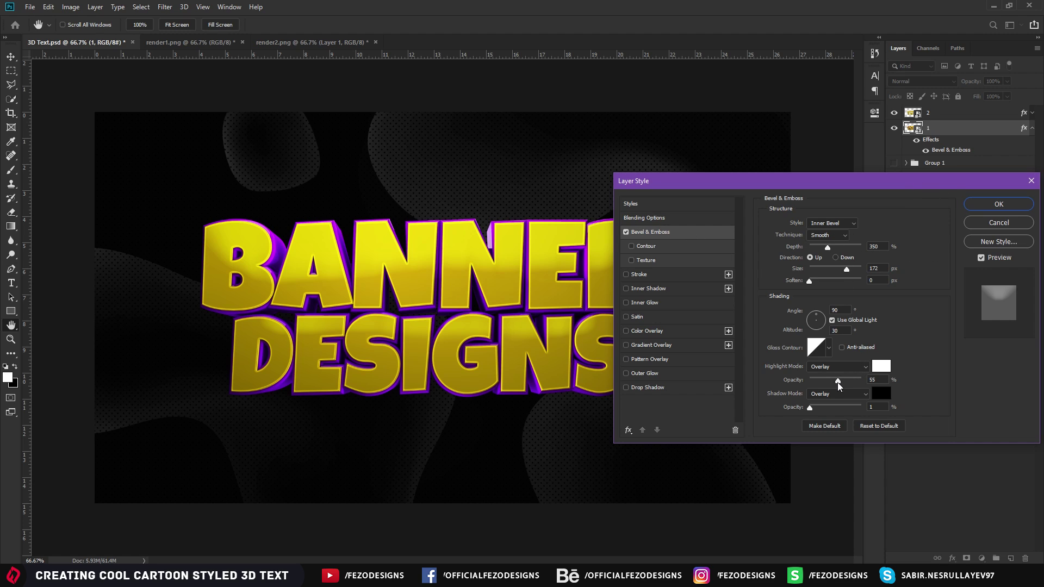
{"action": "mouse_move", "coordinate": [838, 382]}
{"action": "left_mouse_down"}
{"action": "mouse_move", "coordinate": [829, 382]}
{"action": "mouse_move", "coordinate": [842, 381]}
{"action": "left_mouse_up"}
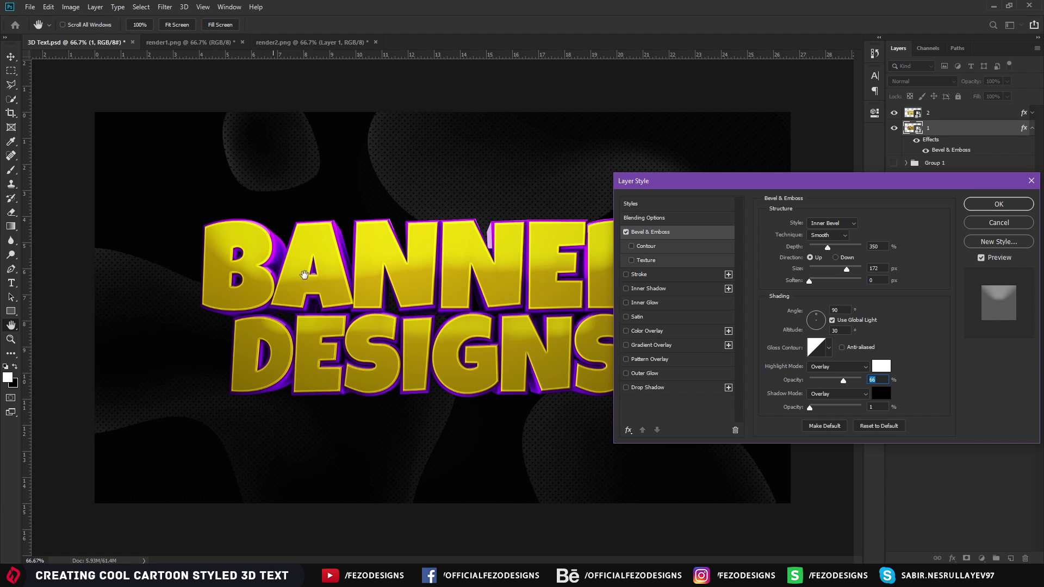
{"action": "mouse_move", "coordinate": [842, 381]}
{"action": "left_mouse_down"}
{"action": "mouse_move", "coordinate": [856, 380]}
{"action": "mouse_move", "coordinate": [843, 383]}
{"action": "left_mouse_up"}
{"action": "left_click", "coordinate": [657, 303]}
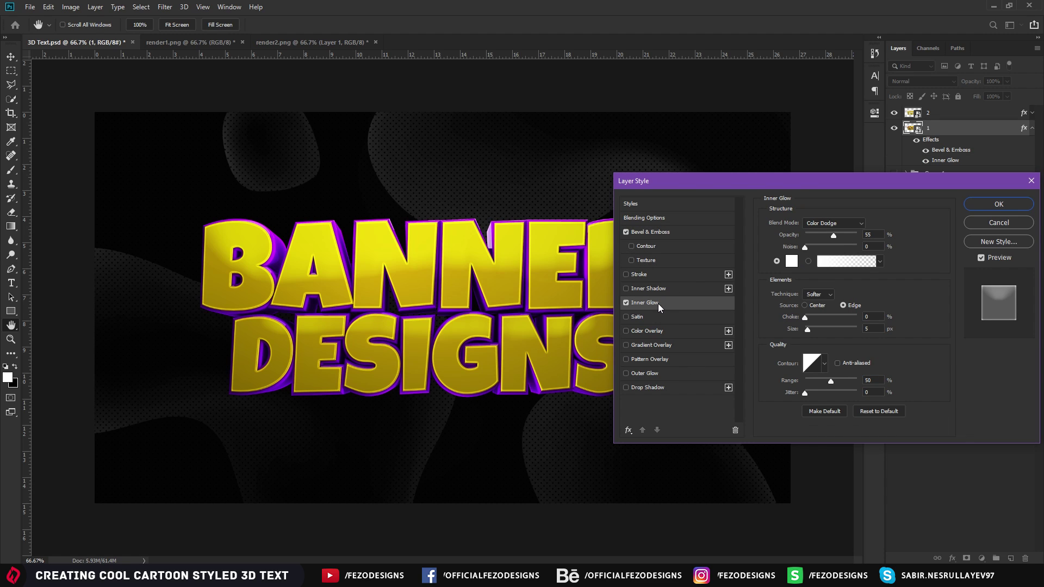
{"action": "left_click", "coordinate": [626, 303]}
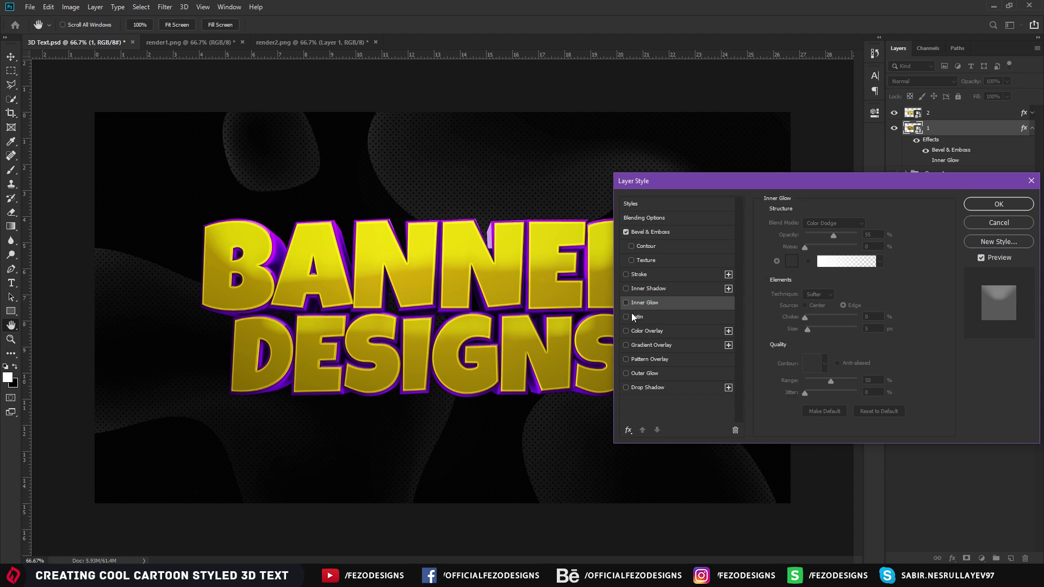
- Add a Drop Shadow to layer 1 with 16 px distance and 50 px size
{"action": "left_click", "coordinate": [664, 388]}
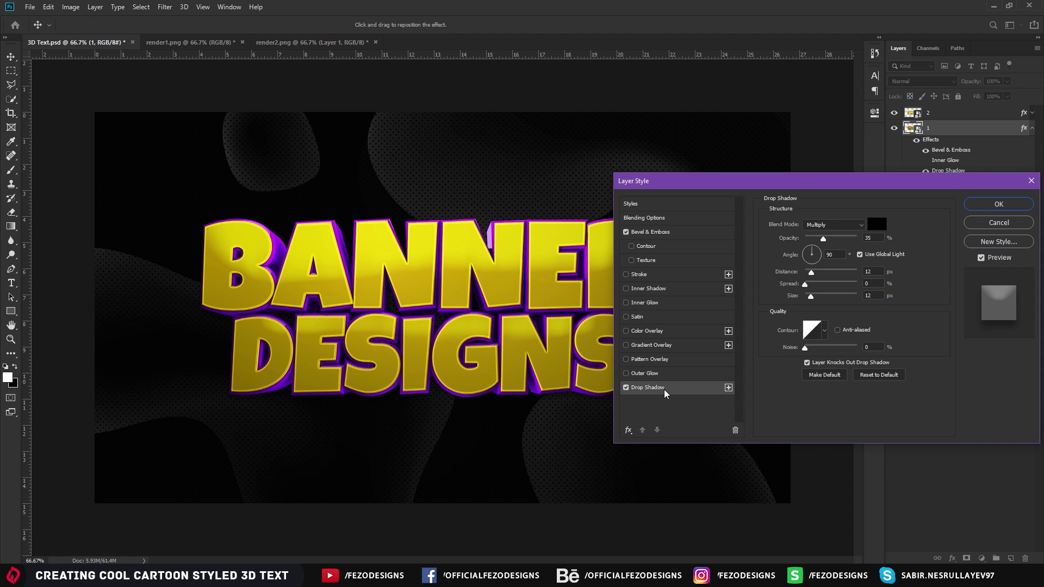
{"action": "left_click", "coordinate": [811, 272]}
{"action": "type", "text": "16"}
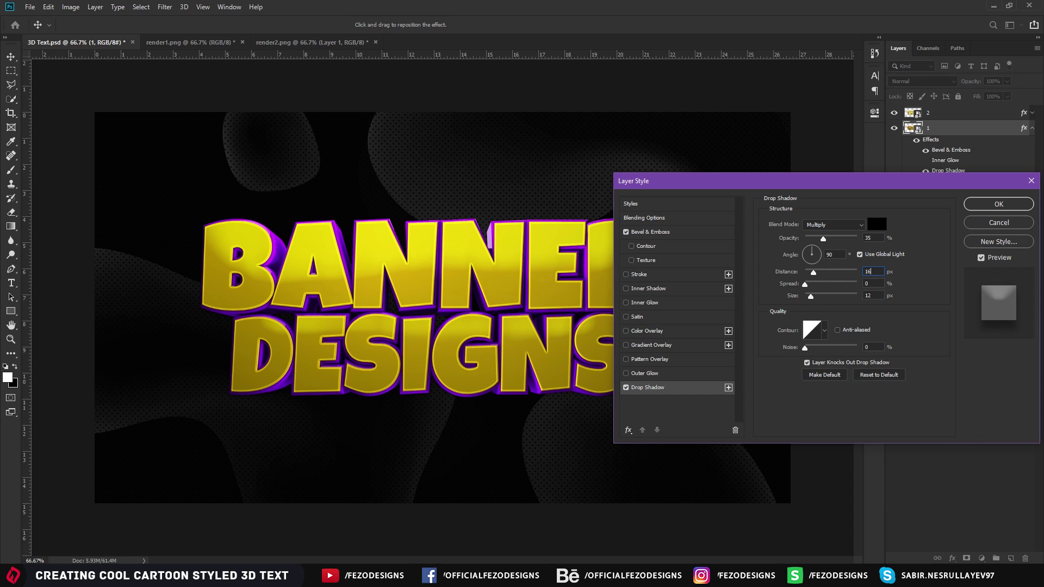
{"action": "key", "text": "Tab"}
{"action": "key", "text": "Tab"}
{"action": "type", "text": "50"}
- Compare the text with and without the Drop Shadow, and apply layer 1's styles with the shadow enabled
{"action": "left_click", "coordinate": [626, 387]}
{"action": "left_click", "coordinate": [626, 388]}
{"action": "left_click", "coordinate": [626, 388]}
{"action": "left_click", "coordinate": [626, 389]}
{"action": "left_click", "coordinate": [626, 388]}
{"action": "left_click", "coordinate": [626, 387]}
{"action": "left_click", "coordinate": [979, 211]}
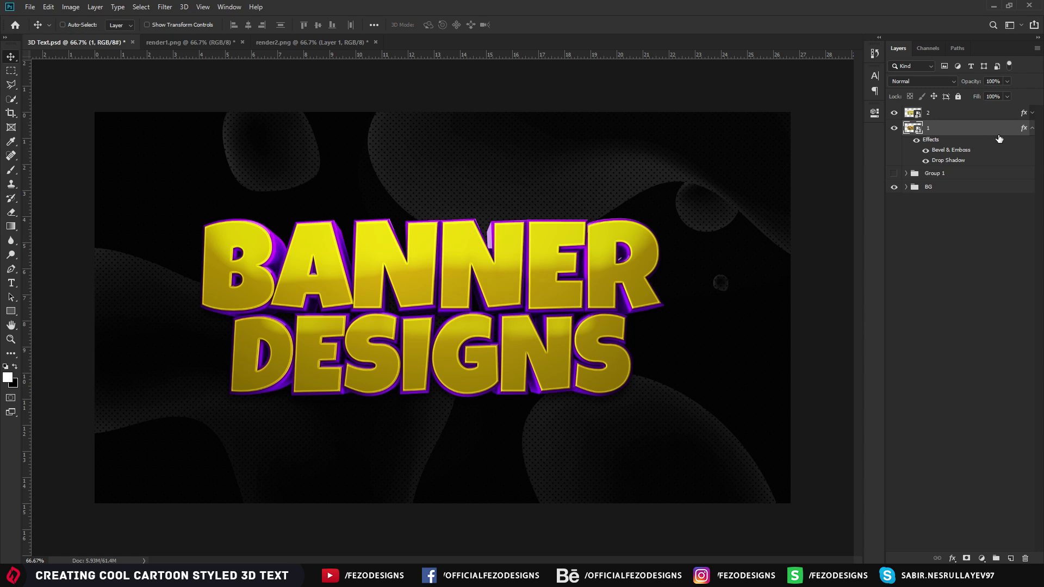
- Collapse layer 1's effects list and compare the text with layer 1 hidden and shown
{"action": "left_click", "coordinate": [1033, 129]}
{"action": "left_click", "coordinate": [894, 128]}
{"action": "left_click", "coordinate": [894, 128]}
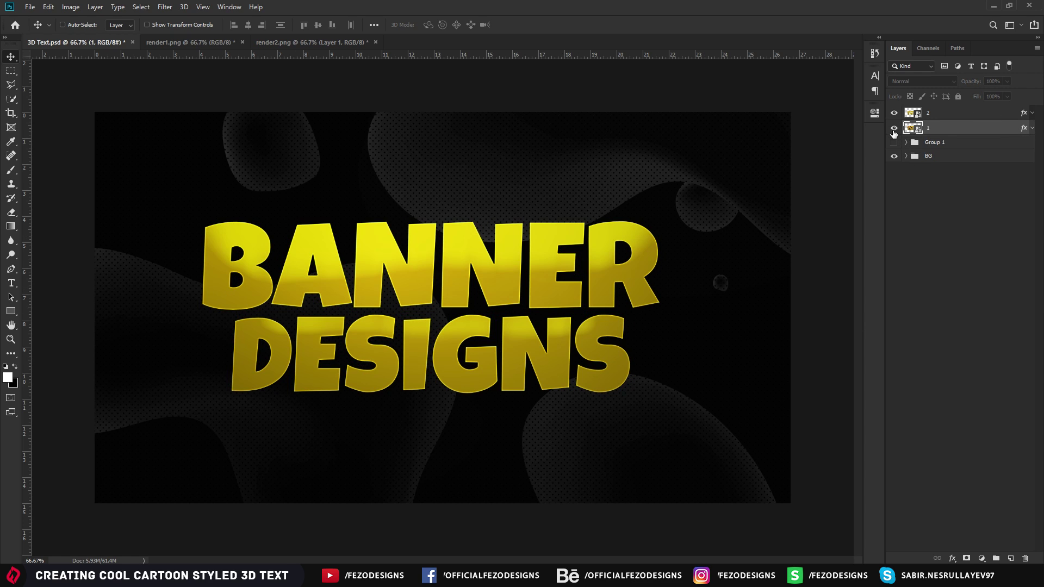
- Create a new layer above layer 2 and name it reflection
{"action": "left_click", "coordinate": [943, 115]}
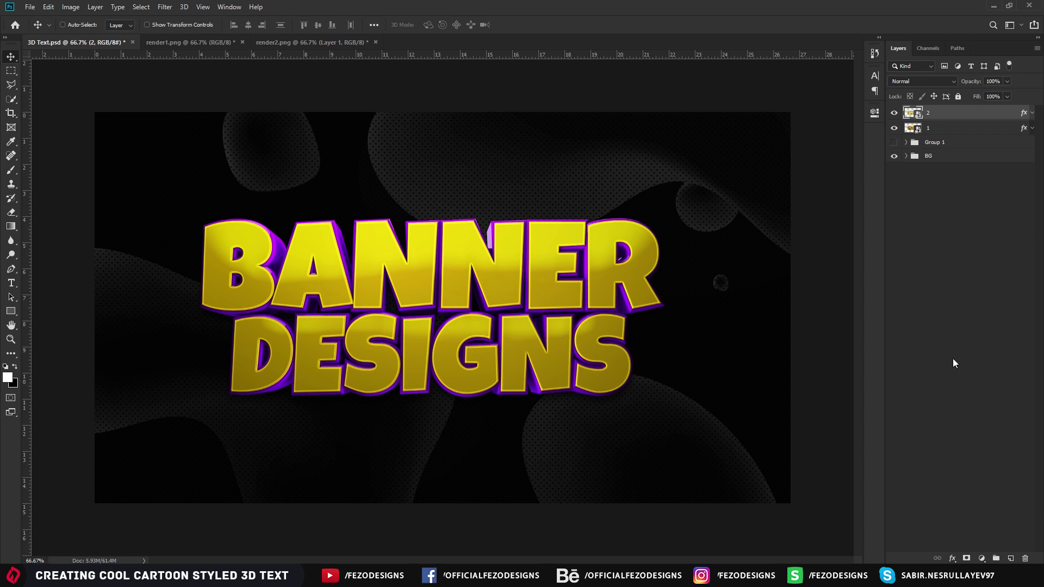
{"action": "left_click", "coordinate": [1010, 560]}
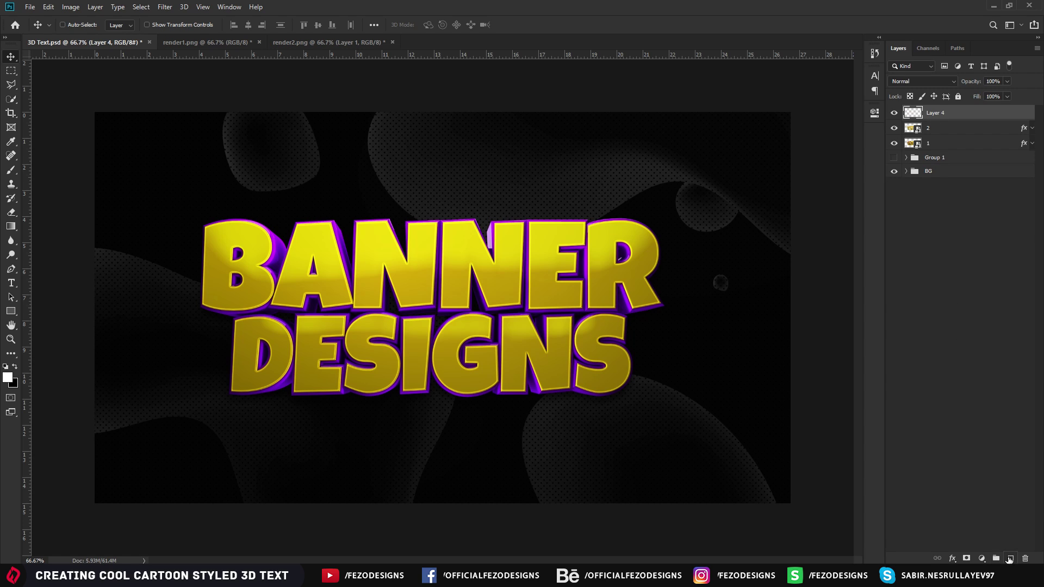
{"action": "double_click", "coordinate": [936, 114]}
{"action": "type", "text": "reflection"}
{"action": "key", "text": "Return"}
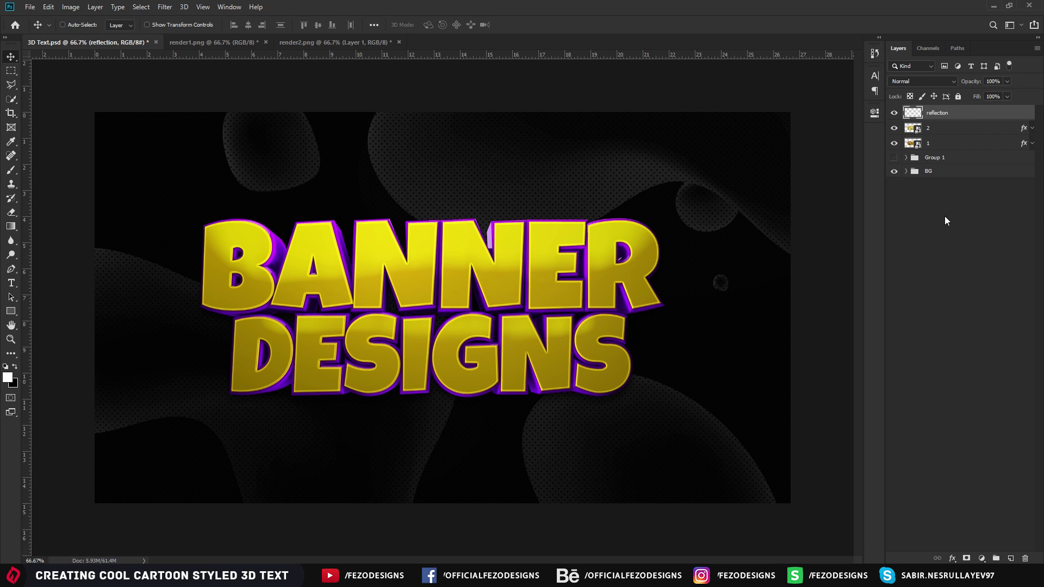
- Clip the reflection layer to layer 2 with a clipping mask
{"action": "left_click", "coordinate": [915, 117], "text": "alt"}
{"action": "key", "text": "ctrl+alt+g"}
{"action": "right_click", "coordinate": [960, 115]}
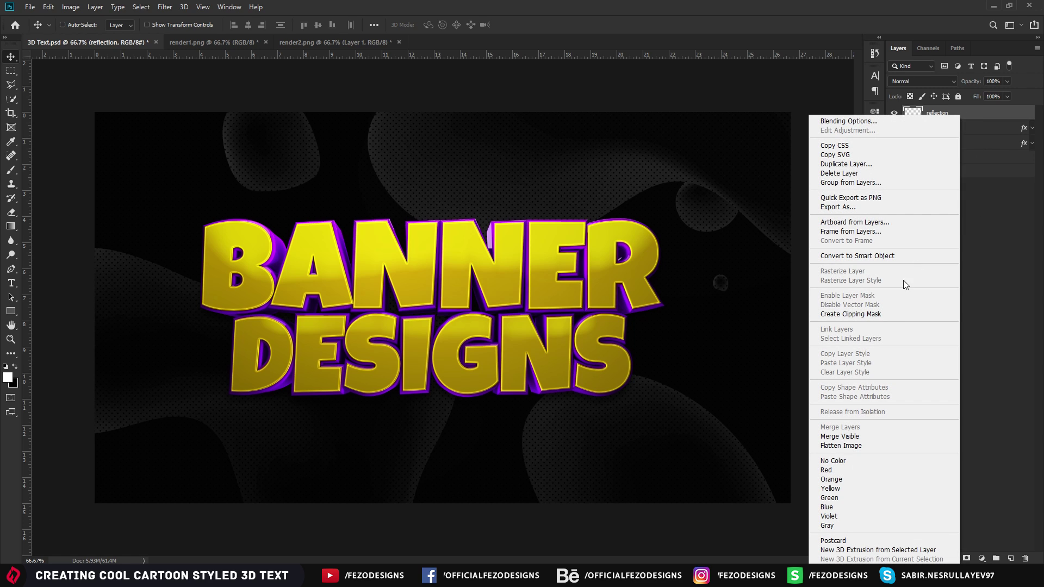
{"action": "left_click", "coordinate": [854, 316]}
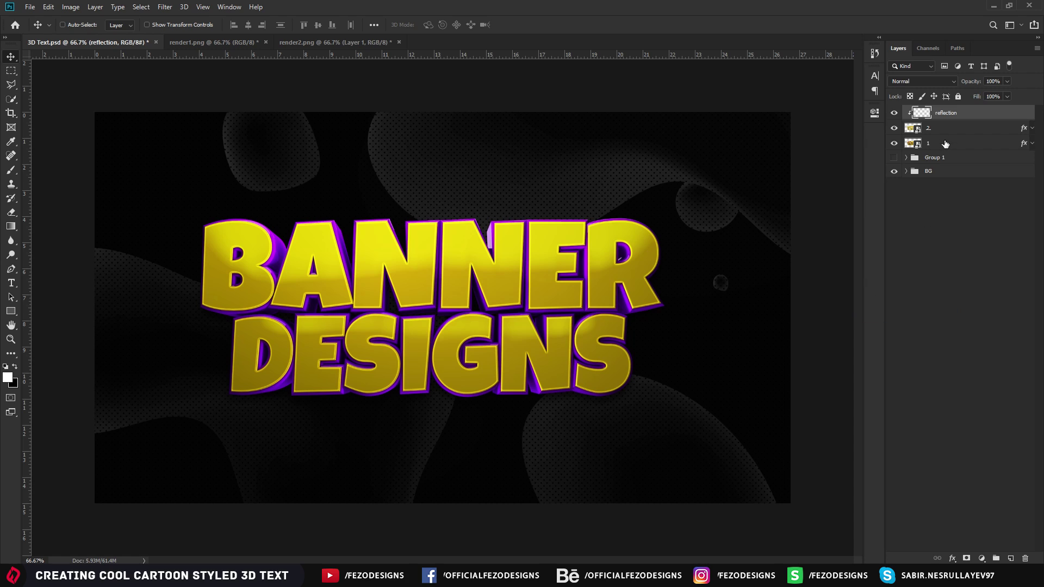
{"action": "left_click", "coordinate": [954, 247]}
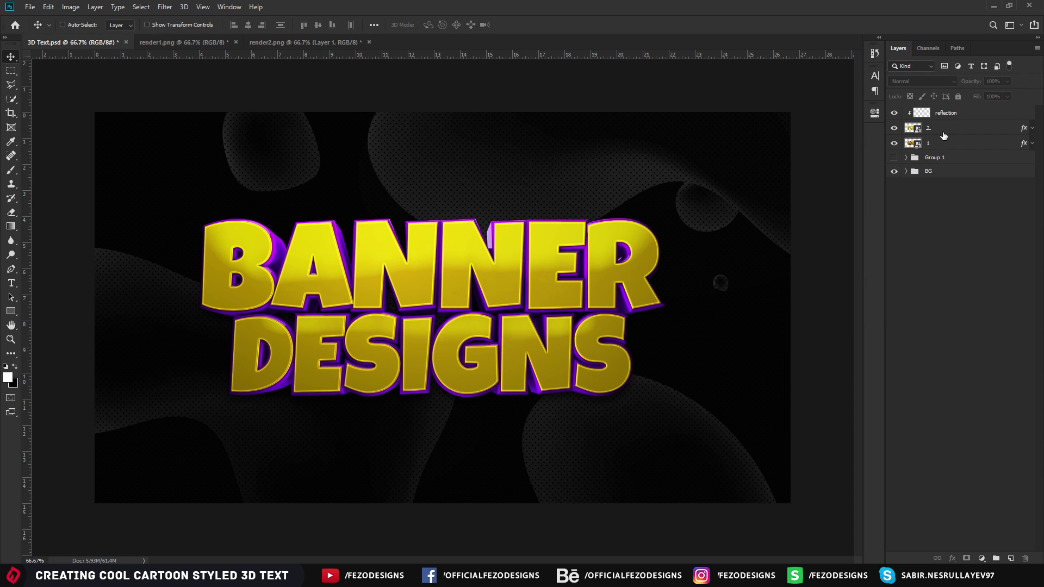
- On the reflection layer, draw a Pen path curving from beyond the R's upper corner down to left of the B, crossing BANNER
{"action": "left_click", "coordinate": [967, 114]}
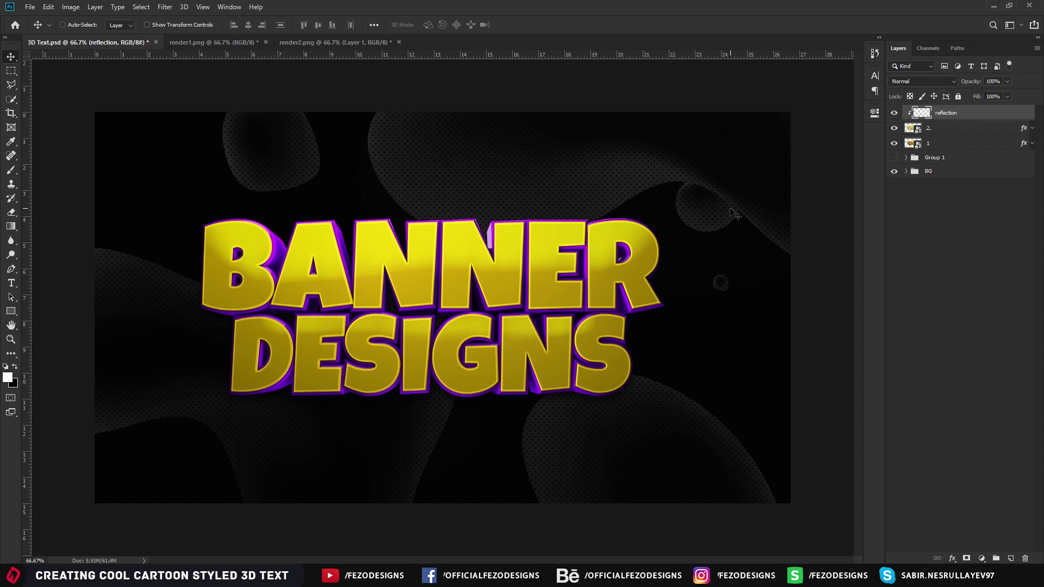
{"action": "key", "text": "p"}
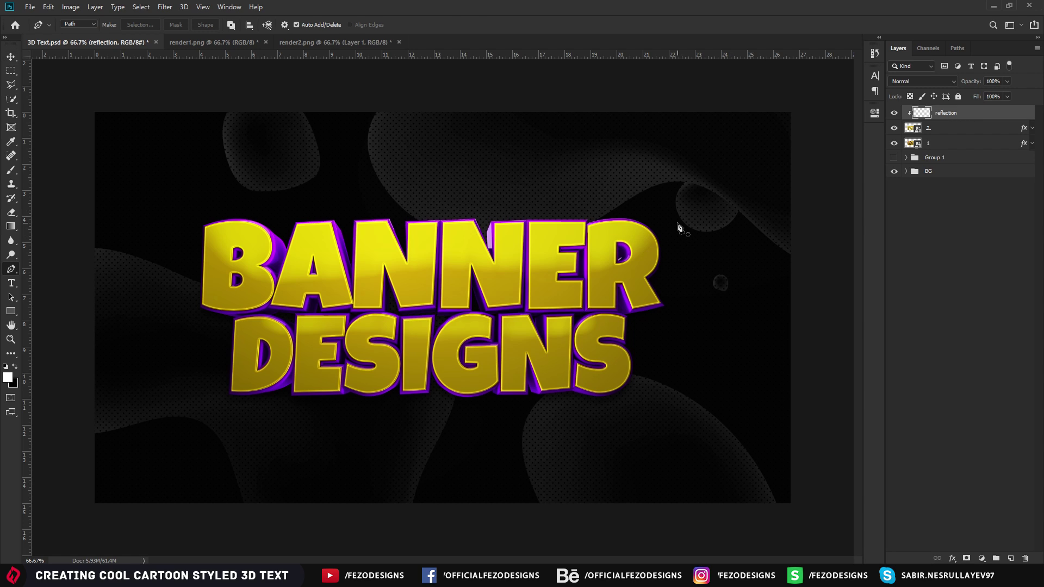
{"action": "left_click", "coordinate": [693, 210]}
{"action": "left_click_drag", "start_coordinate": [153, 304], "coordinate": [47, 305]}
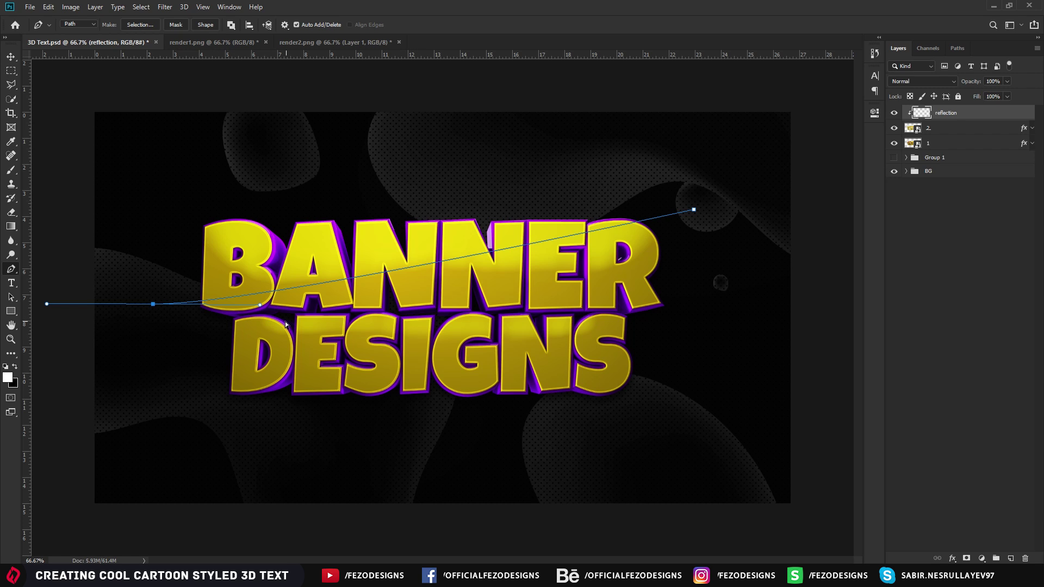
{"action": "left_click_drag", "start_coordinate": [259, 306], "coordinate": [587, 298], "text": "ctrl"}
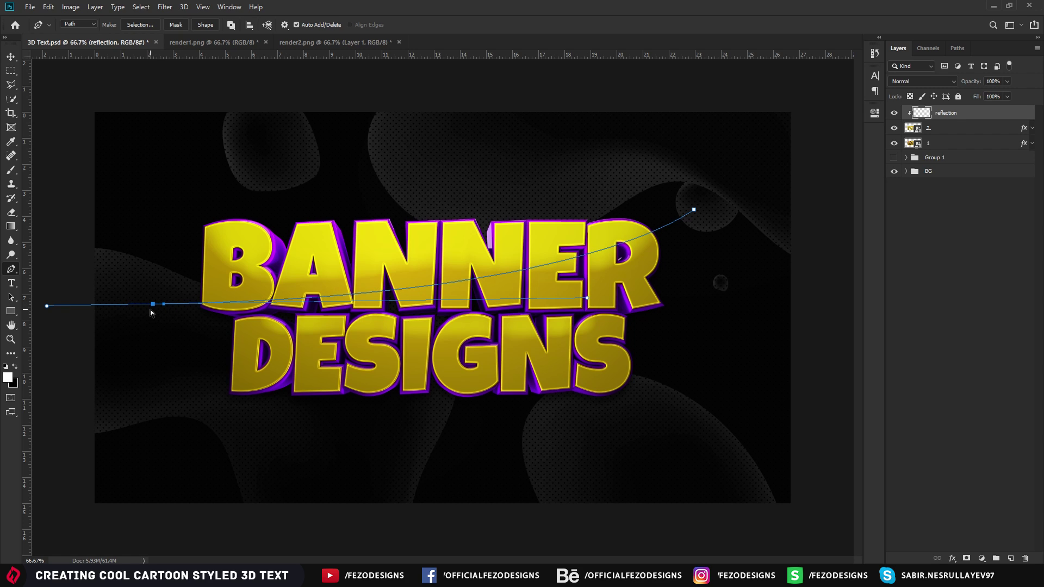
{"action": "mouse_move", "coordinate": [155, 303]}
{"action": "left_mouse_down", "text": "ctrl"}
{"action": "mouse_move", "coordinate": [166, 285]}
{"action": "mouse_move", "coordinate": [162, 302]}
{"action": "left_mouse_up", "text": "ctrl"}
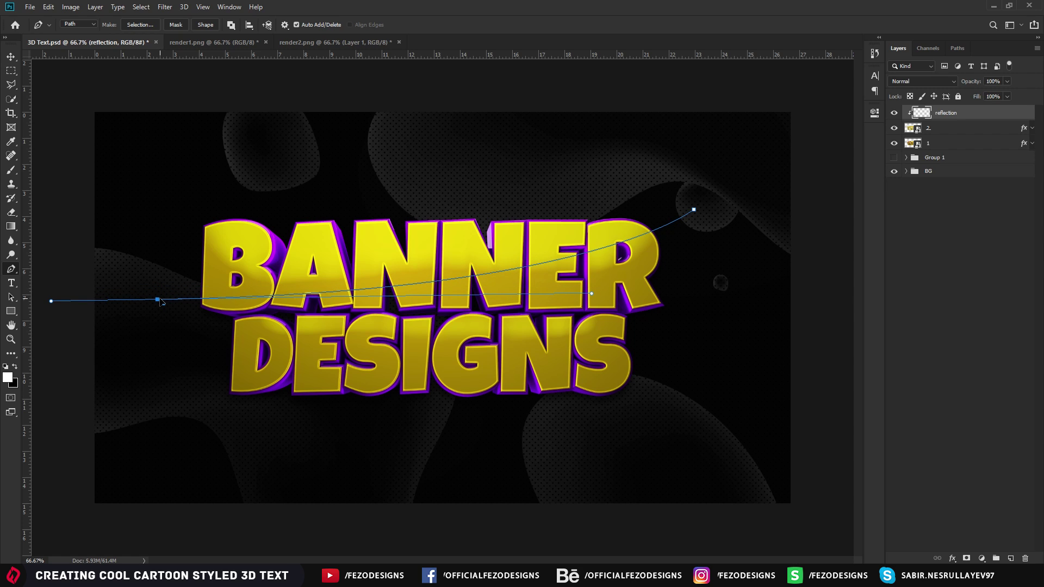
{"action": "mouse_move", "coordinate": [697, 210]}
{"action": "left_mouse_down", "text": "ctrl"}
{"action": "mouse_move", "coordinate": [715, 205]}
{"action": "mouse_move", "coordinate": [717, 216]}
{"action": "left_mouse_up", "text": "ctrl"}
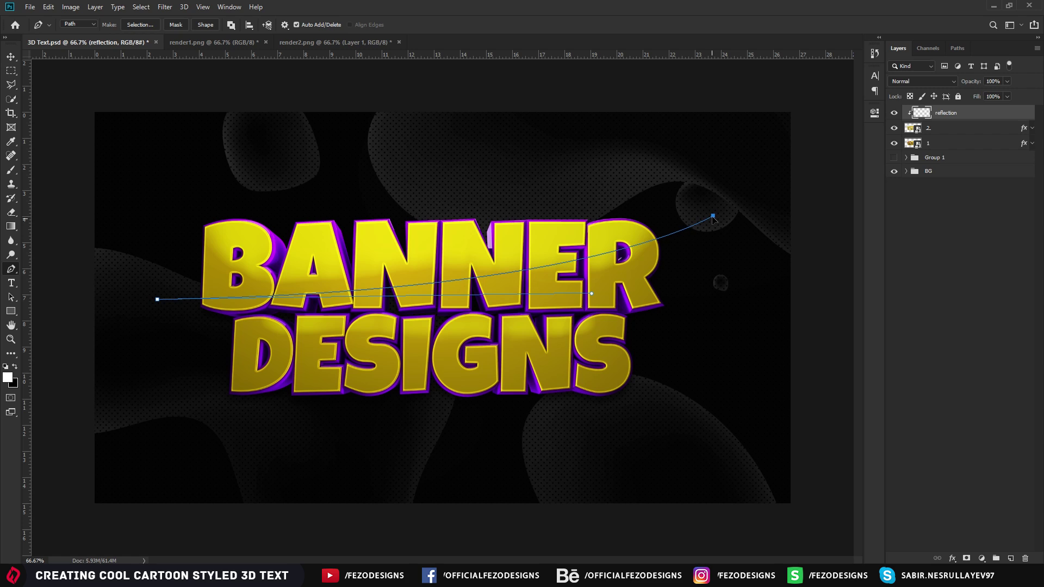
- Close the path around the upper part of BANNER by adding anchor points above the letters back to its starting point
{"action": "left_click_drag", "start_coordinate": [157, 299], "coordinate": [49, 299]}
{"action": "left_click", "coordinate": [156, 175]}
{"action": "left_click", "coordinate": [318, 153]}
{"action": "left_click", "coordinate": [545, 172]}
{"action": "left_click", "coordinate": [667, 185]}
{"action": "left_click", "coordinate": [713, 217]}
- Fill the closed path with white on the reflection layer and delete the path
{"action": "right_click", "coordinate": [516, 231]}
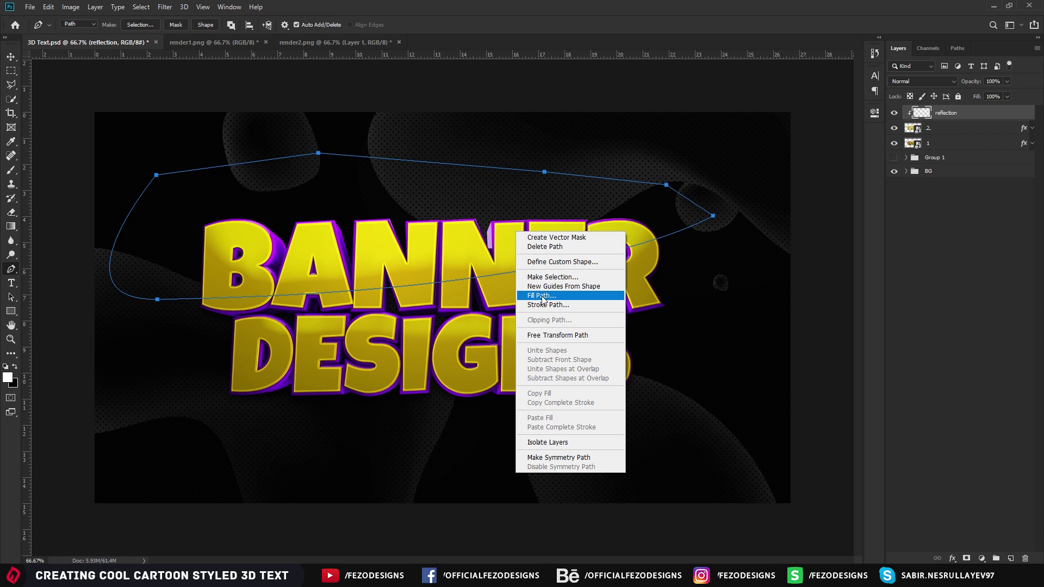
{"action": "left_click", "coordinate": [697, 198]}
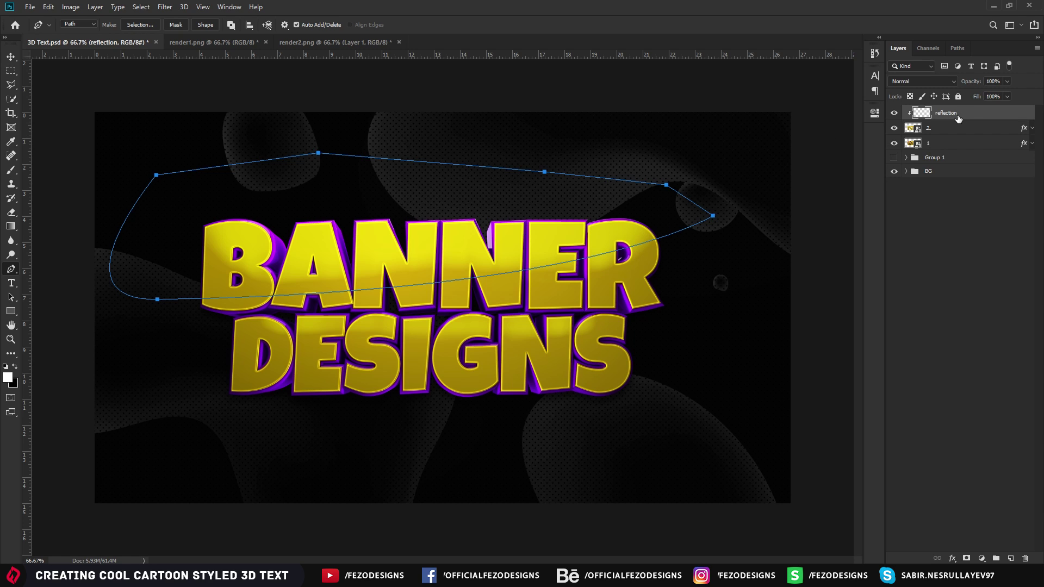
{"action": "right_click", "coordinate": [450, 196]}
{"action": "left_click", "coordinate": [475, 259]}
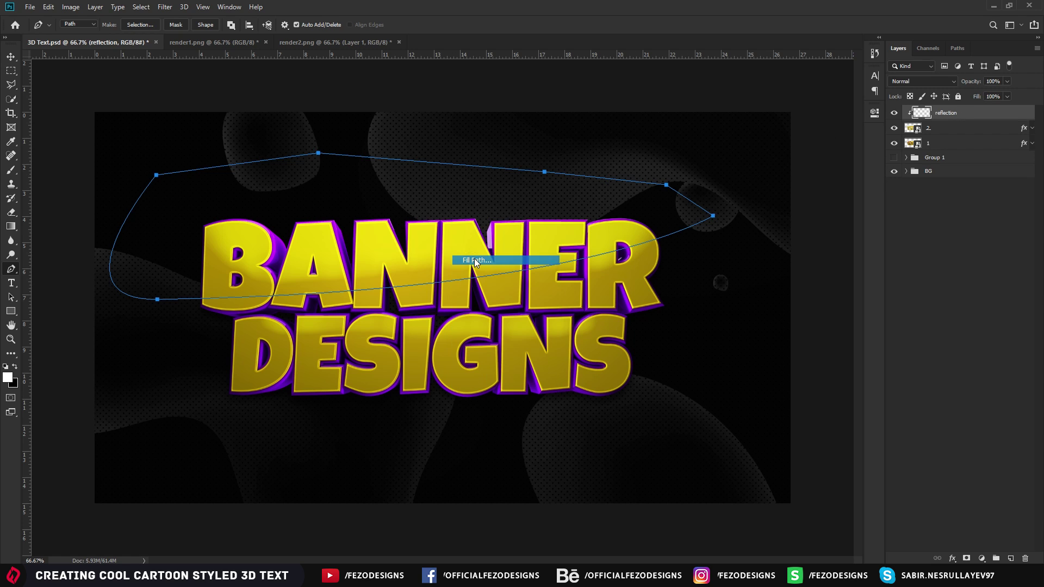
{"action": "left_click", "coordinate": [517, 147]}
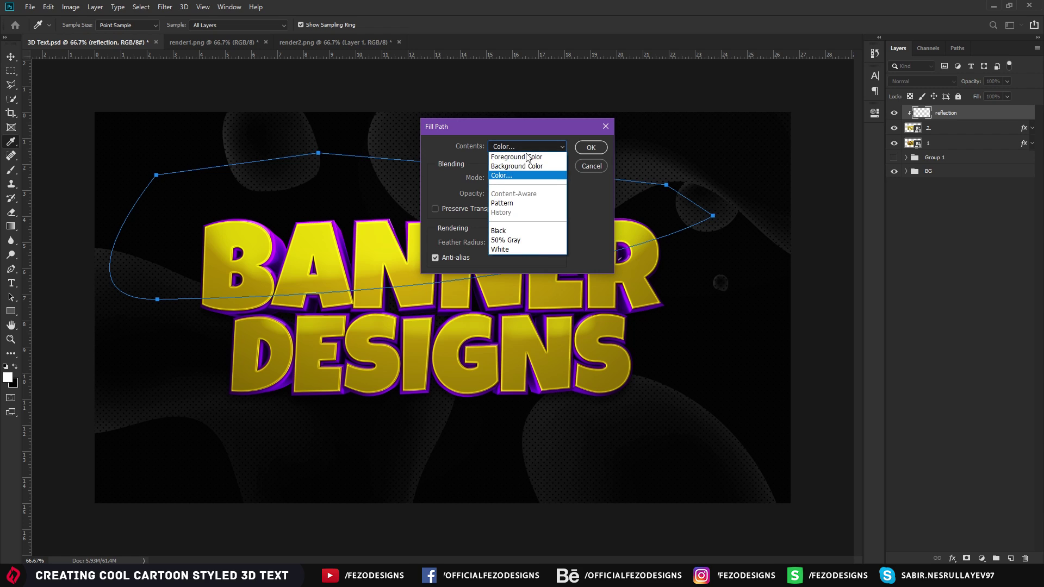
{"action": "left_click", "coordinate": [502, 248]}
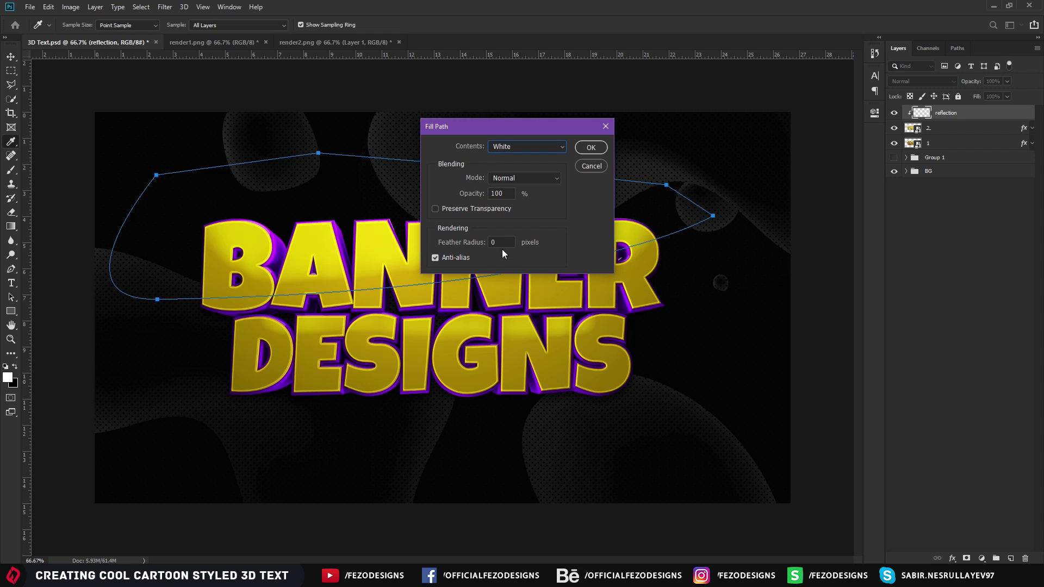
{"action": "left_click", "coordinate": [597, 150]}
{"action": "right_click", "coordinate": [469, 221]}
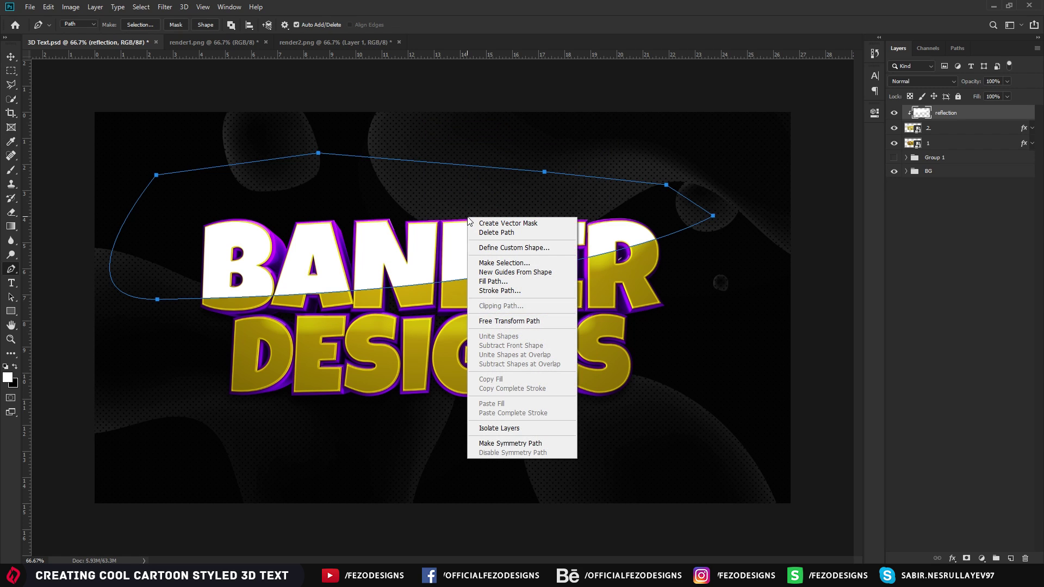
{"action": "left_click", "coordinate": [504, 237]}
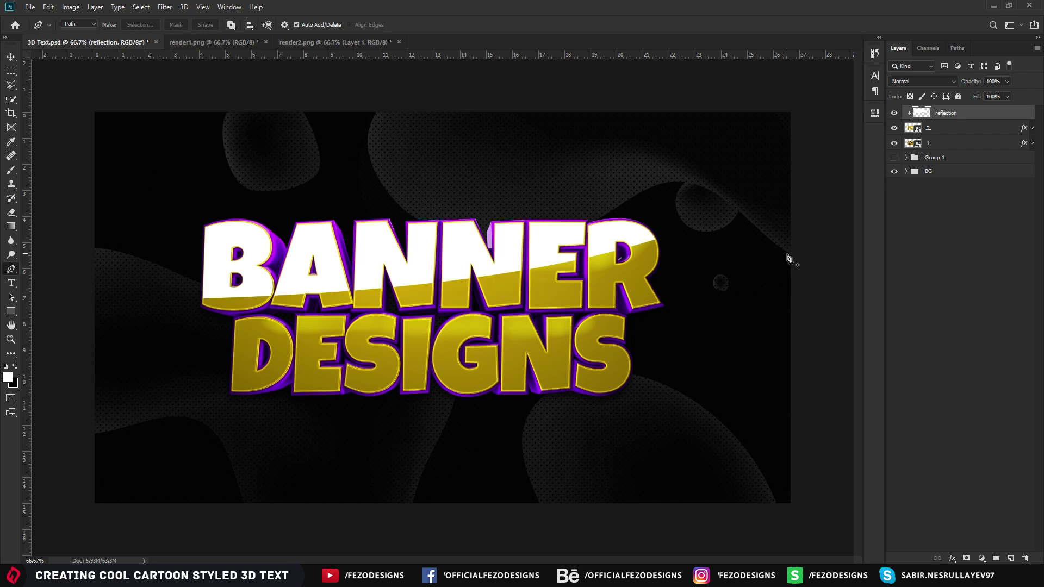
- Set the reflection layer's blend mode to Overlay and its opacity to 25%
{"action": "left_click", "coordinate": [906, 82]}
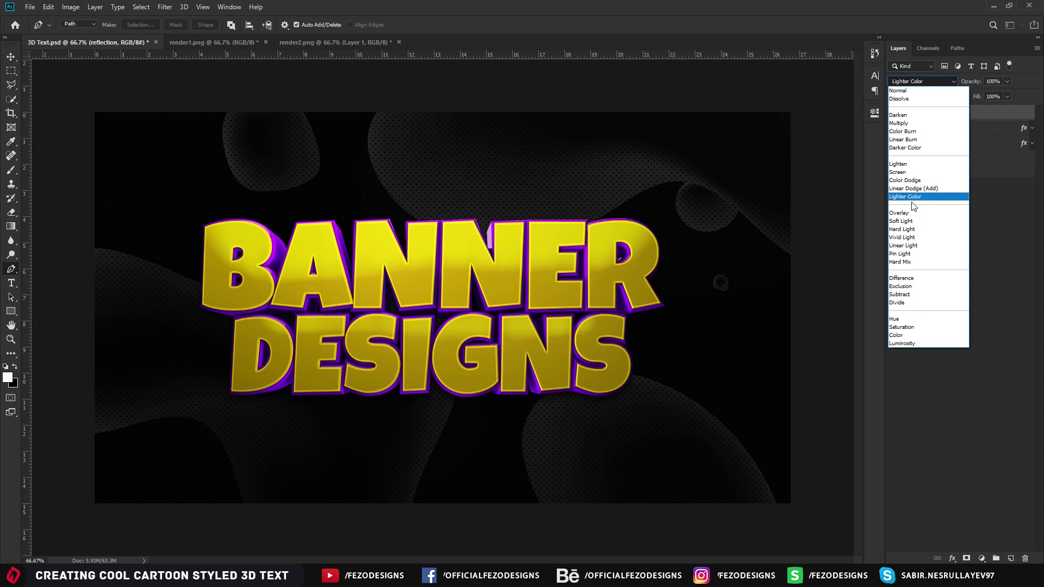
{"action": "left_click", "coordinate": [901, 212]}
{"action": "left_click", "coordinate": [999, 82]}
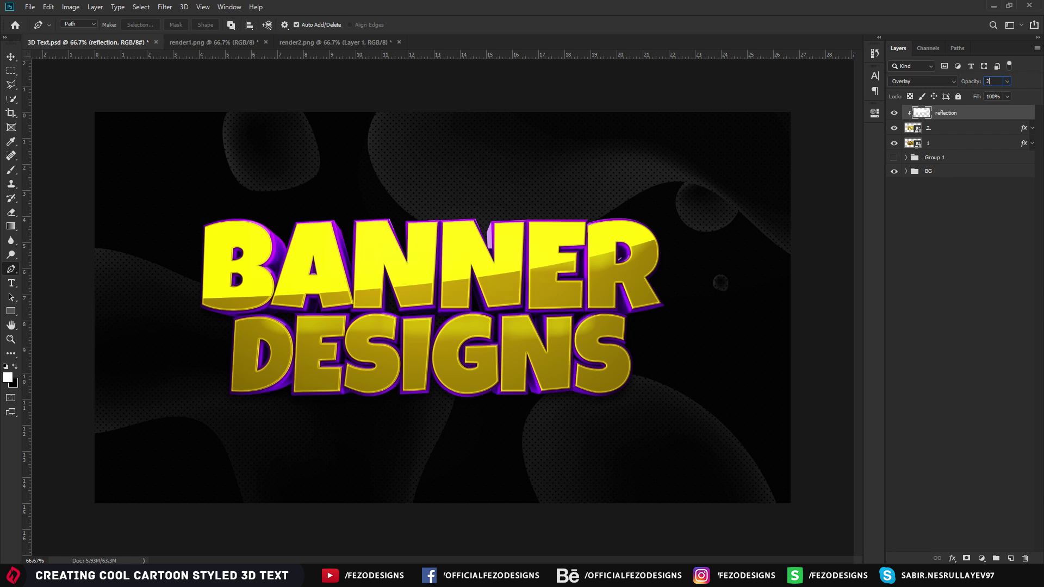
{"action": "type", "text": "25"}
{"action": "key", "text": "BackSpace"}
{"action": "key", "text": "BackSpace"}
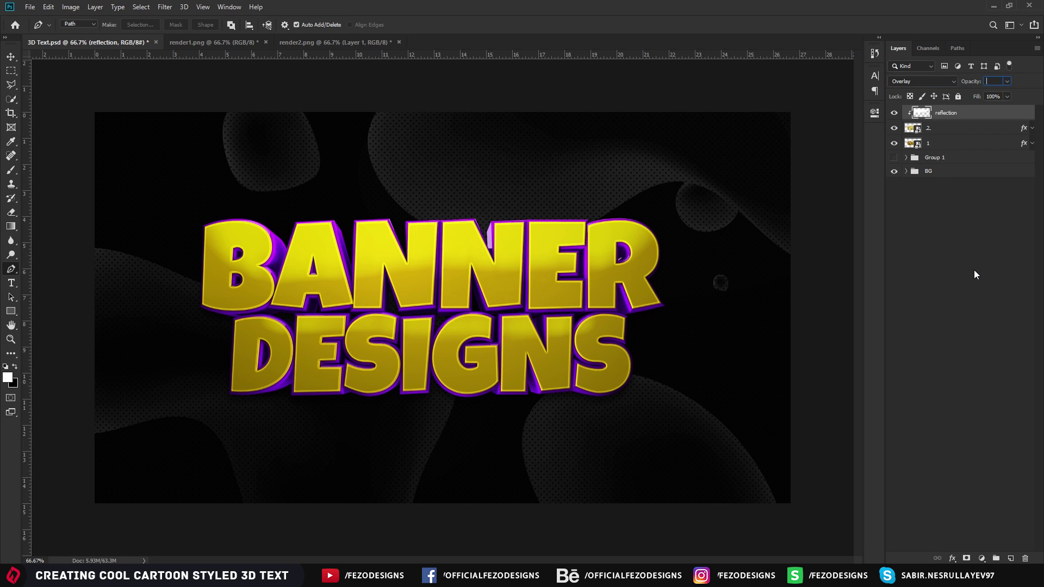
{"action": "type", "text": "35"}
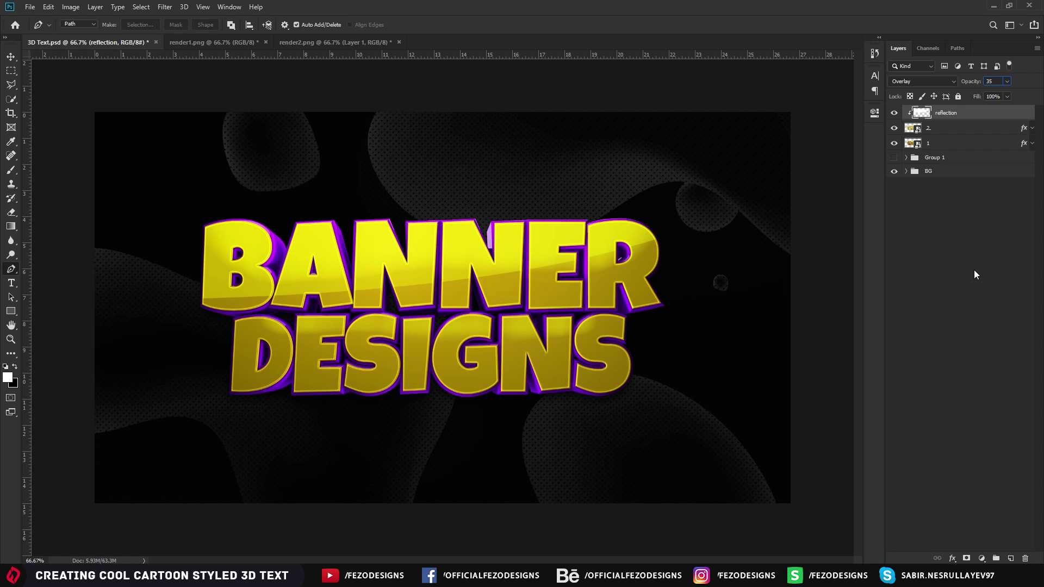
{"action": "key", "text": "BackSpace"}
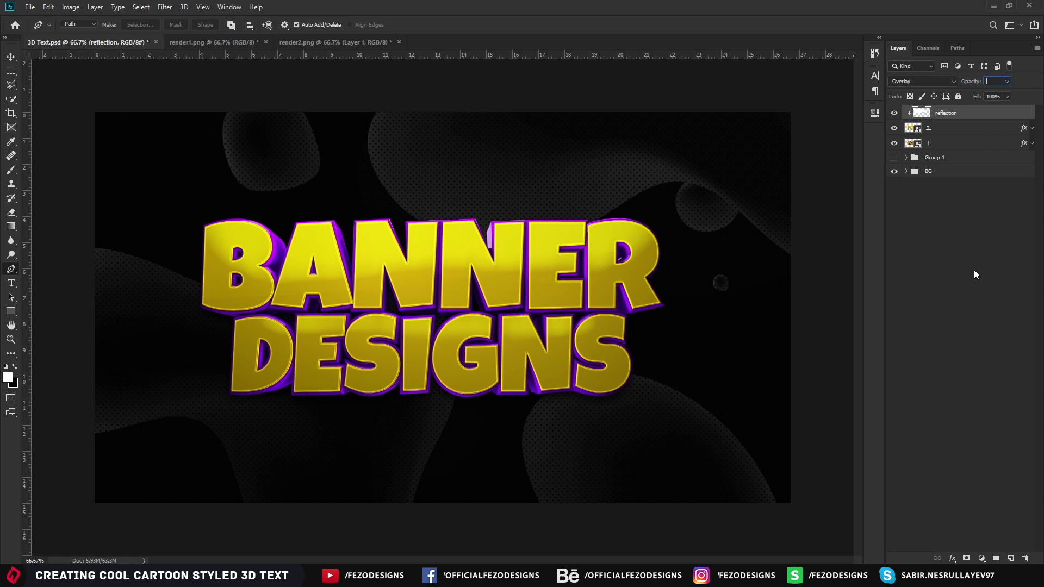
{"action": "type", "text": "25"}
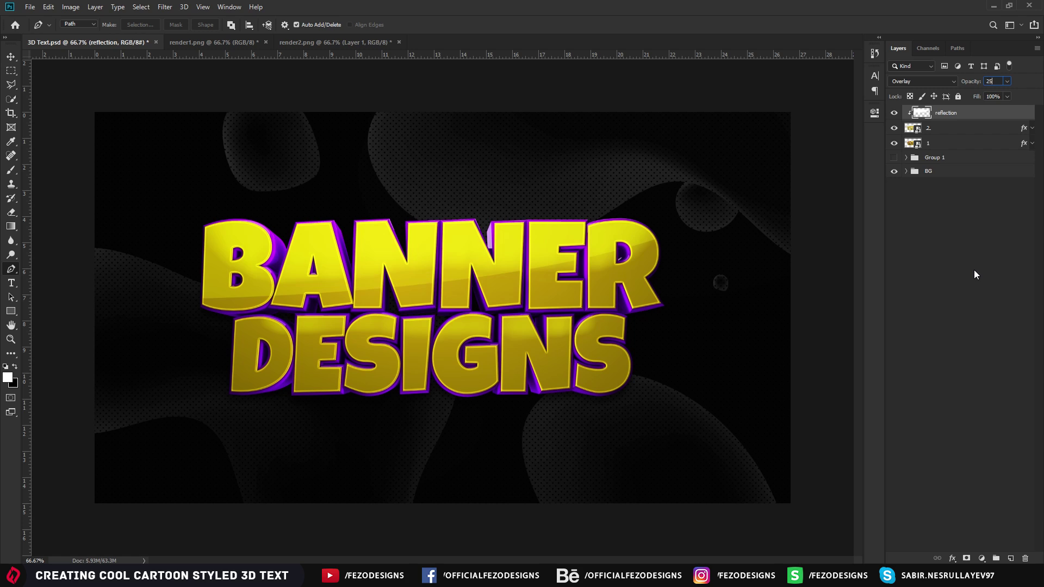
- Add a Drop Shadow to the reflection layer with 40% opacity, 25 px distance and 25 px size
{"action": "double_click", "coordinate": [983, 116]}
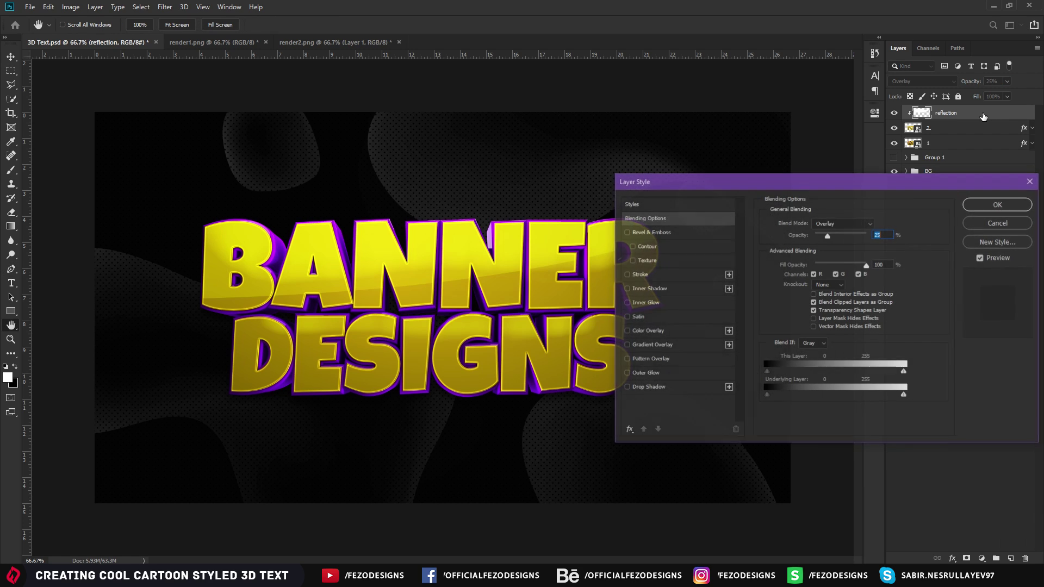
{"action": "left_click", "coordinate": [667, 388]}
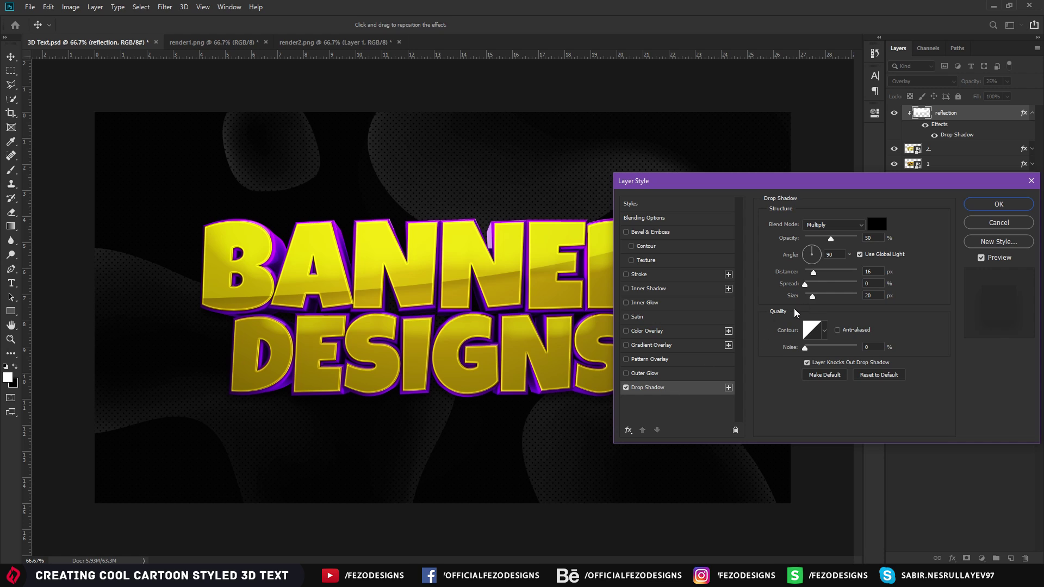
{"action": "left_click", "coordinate": [872, 237]}
{"action": "type", "text": "4"}
{"action": "key", "text": "Tab"}
{"action": "key", "text": "Tab"}
{"action": "type", "text": "25"}
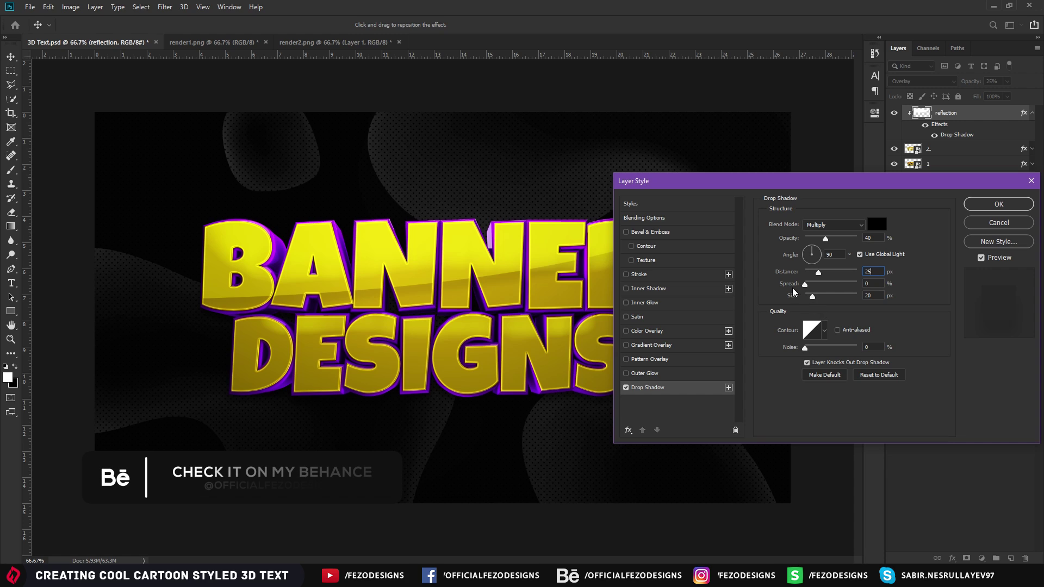
{"action": "key", "text": "Tab"}
{"action": "key", "text": "Tab"}
{"action": "type", "text": "25"}
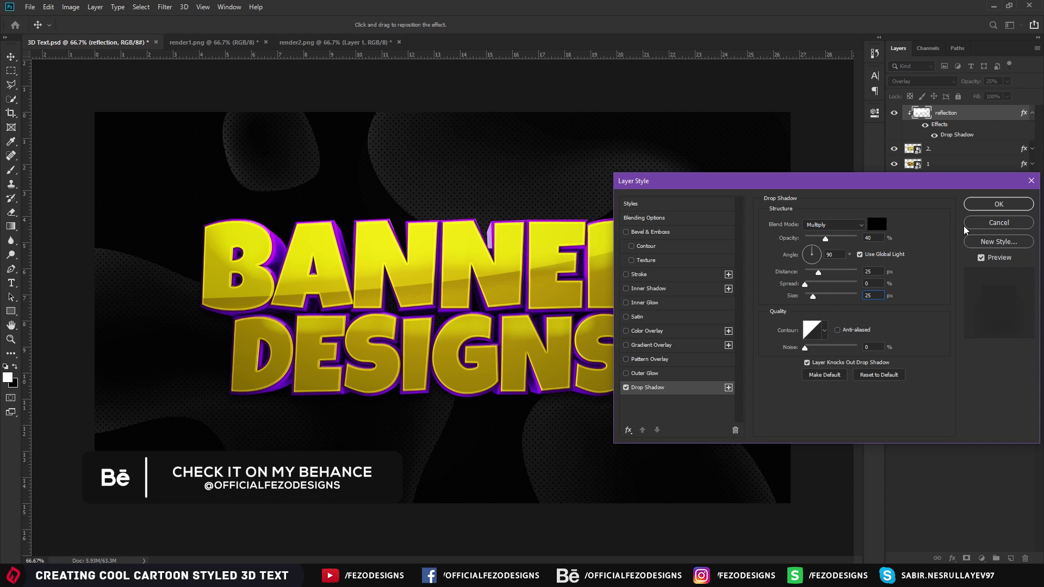
{"action": "left_click", "coordinate": [999, 207]}
- Compare the artwork with and without the reflection's effects and layer 2, and collapse the reflection's effects list
{"action": "left_click", "coordinate": [925, 126]}
{"action": "left_click", "coordinate": [926, 126]}
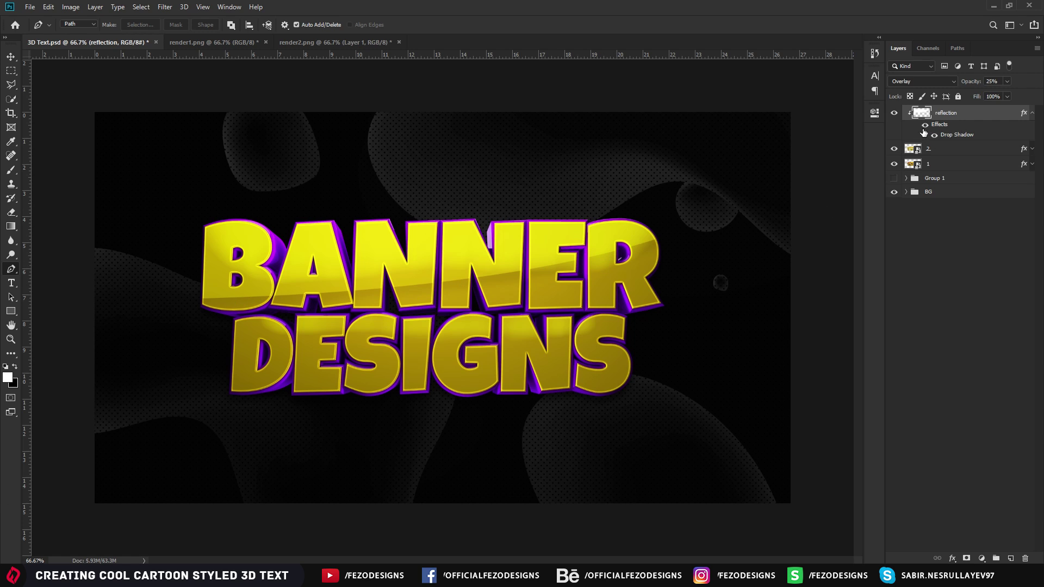
{"action": "left_click", "coordinate": [894, 148]}
{"action": "left_click", "coordinate": [894, 149]}
{"action": "left_click", "coordinate": [1032, 113]}
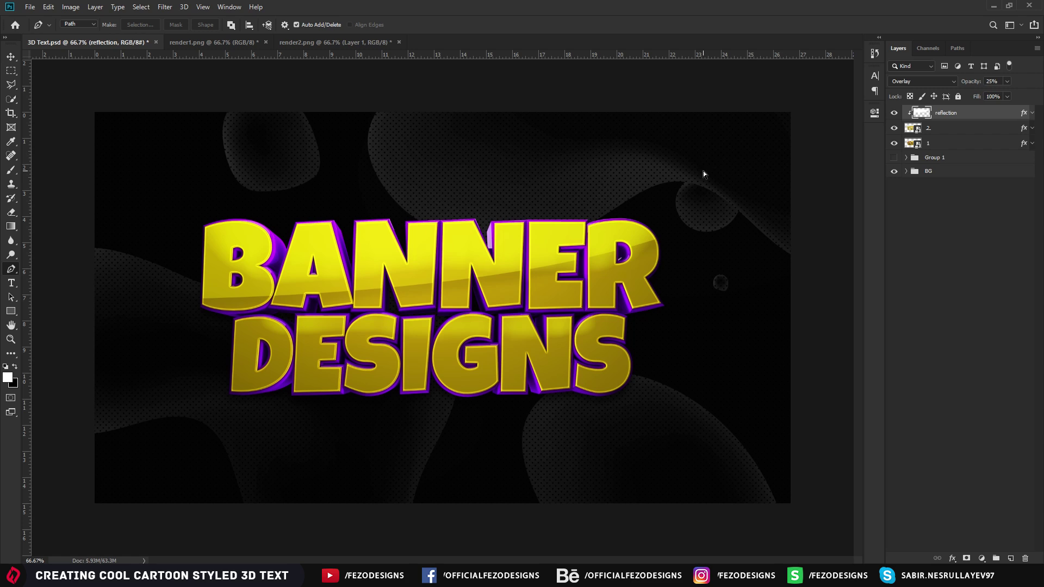
- Free Transform the reflection, rotating it about 1.39° clockwise and nudging it slightly sideways across BANNER
{"action": "key", "text": "ctrl+t"}
{"action": "left_click_drag", "start_coordinate": [728, 140], "coordinate": [755, 143]}
{"action": "mouse_move", "coordinate": [641, 223]}
{"action": "left_mouse_down"}
{"action": "mouse_move", "coordinate": [642, 233]}
{"action": "mouse_move", "coordinate": [645, 223]}
{"action": "left_mouse_up"}
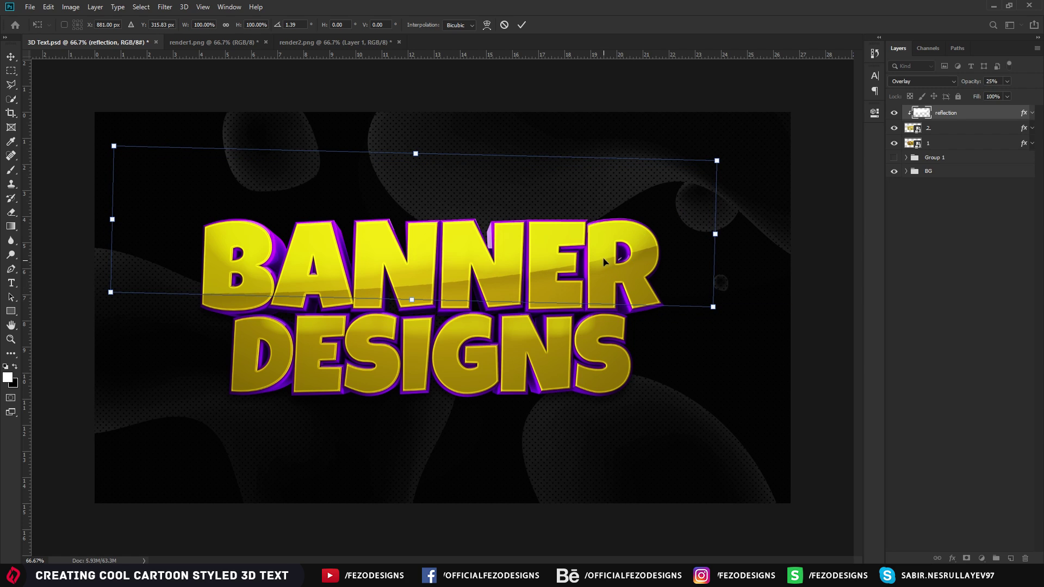
{"action": "left_click", "coordinate": [522, 28]}
- Move the reflection slightly higher on BANNER and rotate it about 0.5° clockwise with Free Transform
{"action": "key", "text": "z"}
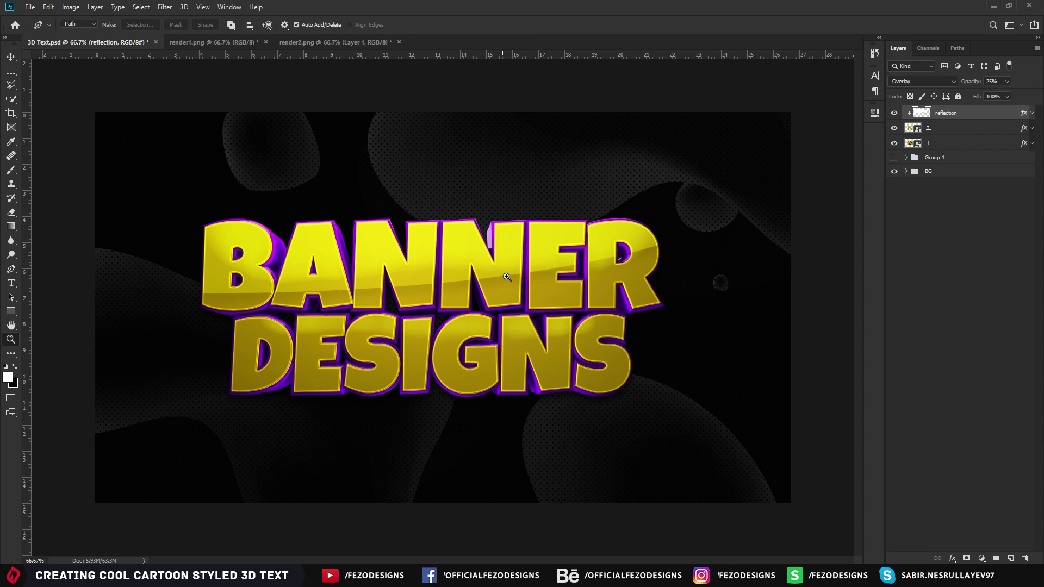
{"action": "left_click_drag", "start_coordinate": [505, 251], "coordinate": [484, 250]}
{"action": "left_click_drag", "start_coordinate": [445, 305], "coordinate": [475, 321]}
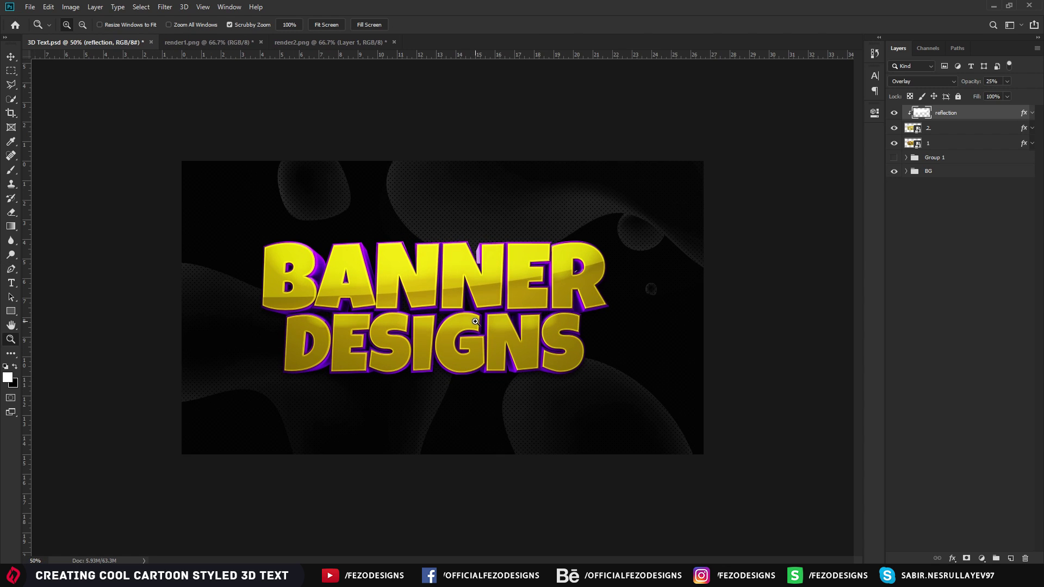
{"action": "left_click", "coordinate": [475, 321]}
{"action": "key", "text": "v"}
{"action": "left_click_drag", "start_coordinate": [512, 274], "coordinate": [516, 259]}
{"action": "key", "text": "ctrl+t"}
{"action": "left_click_drag", "start_coordinate": [722, 284], "coordinate": [713, 307]}
{"action": "left_click_drag", "start_coordinate": [606, 241], "coordinate": [608, 250]}
{"action": "left_click_drag", "start_coordinate": [729, 314], "coordinate": [734, 305]}
{"action": "left_click_drag", "start_coordinate": [620, 258], "coordinate": [622, 251]}
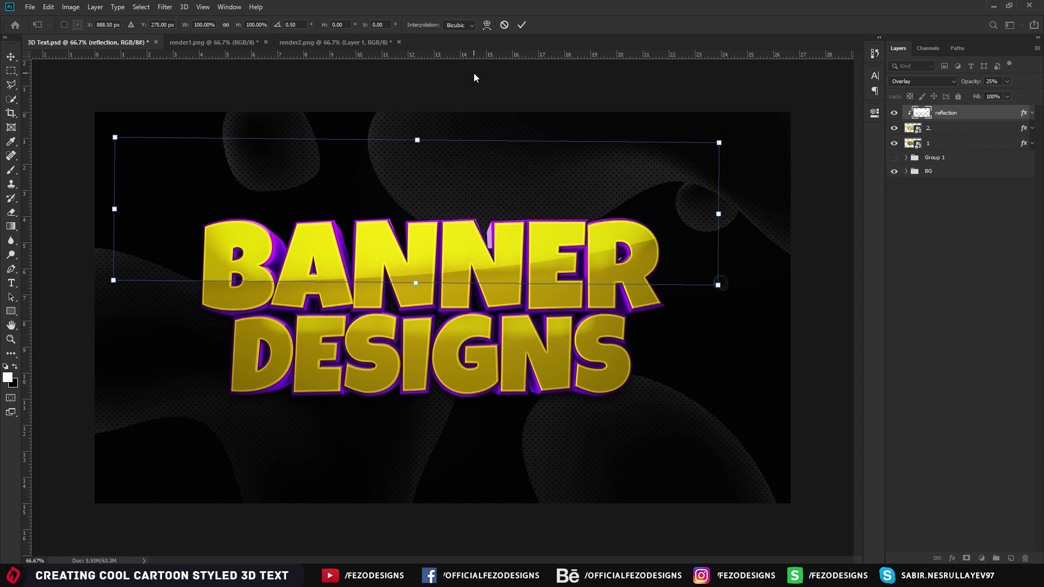
{"action": "left_click", "coordinate": [520, 28]}
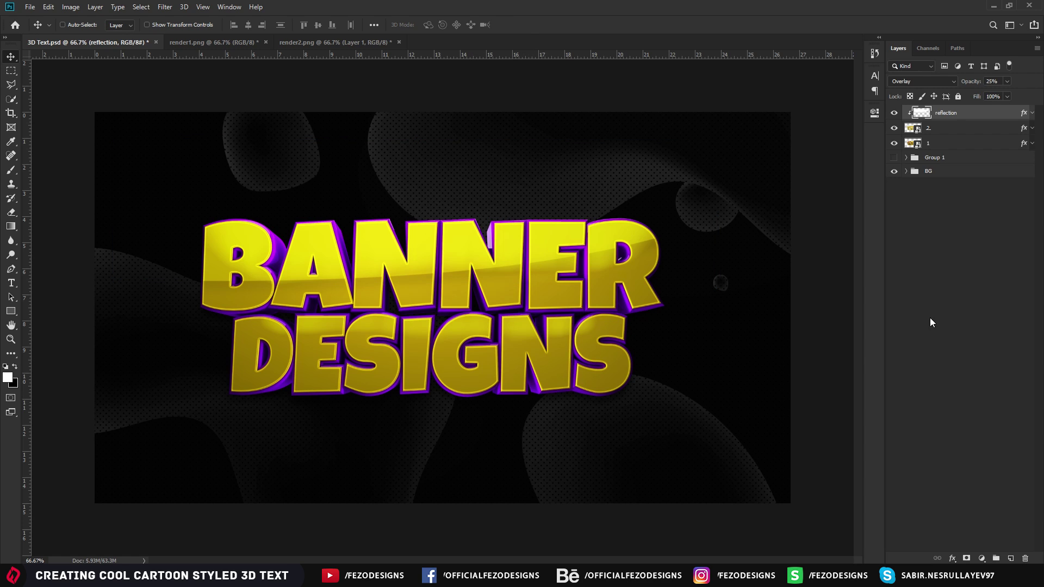
- Group the reflection layer with layers 2 and 1, and compare the new group with the design in Group 1
{"action": "left_click", "coordinate": [950, 144], "text": "shift"}
{"action": "key", "text": "ctrl+g"}
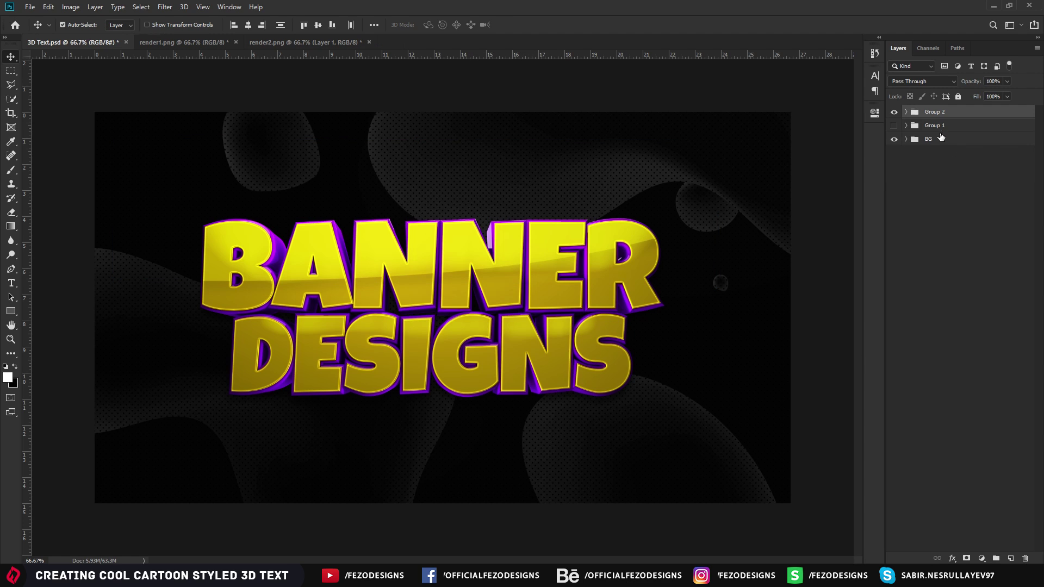
{"action": "left_click", "coordinate": [894, 112]}
{"action": "left_click", "coordinate": [894, 125]}
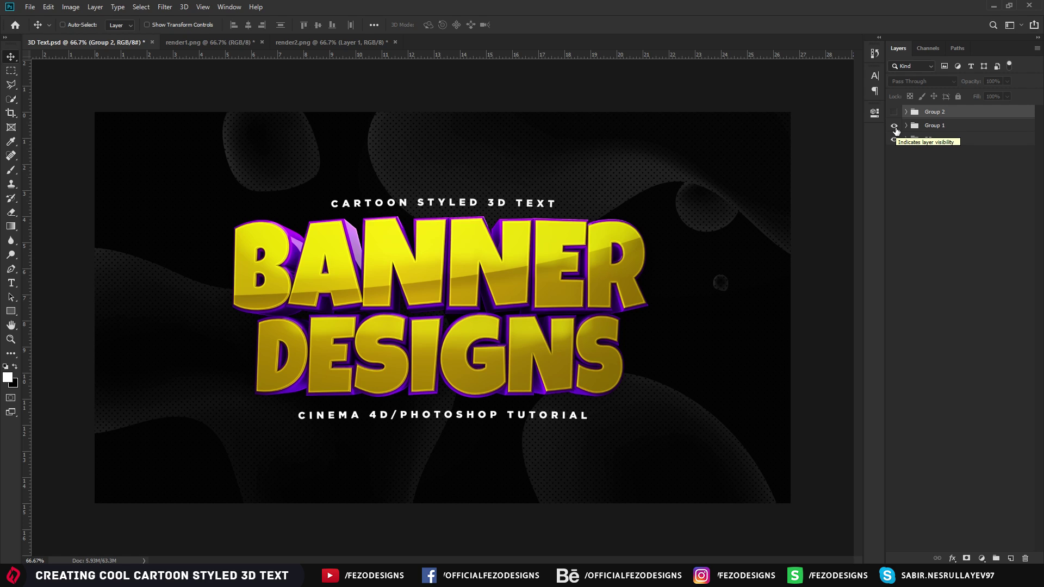
{"action": "left_click", "coordinate": [895, 126]}
{"action": "left_click", "coordinate": [894, 112]}
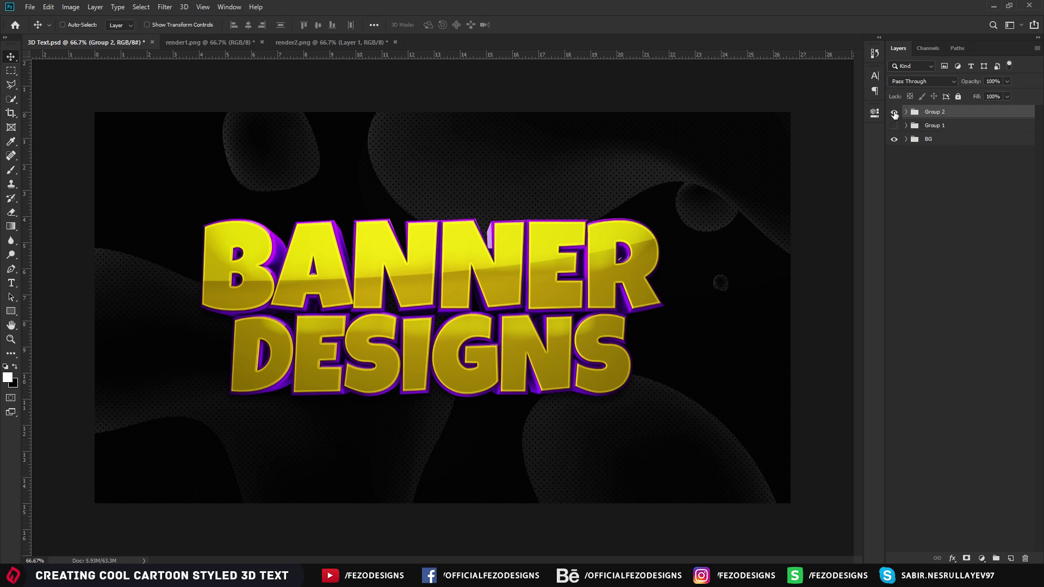